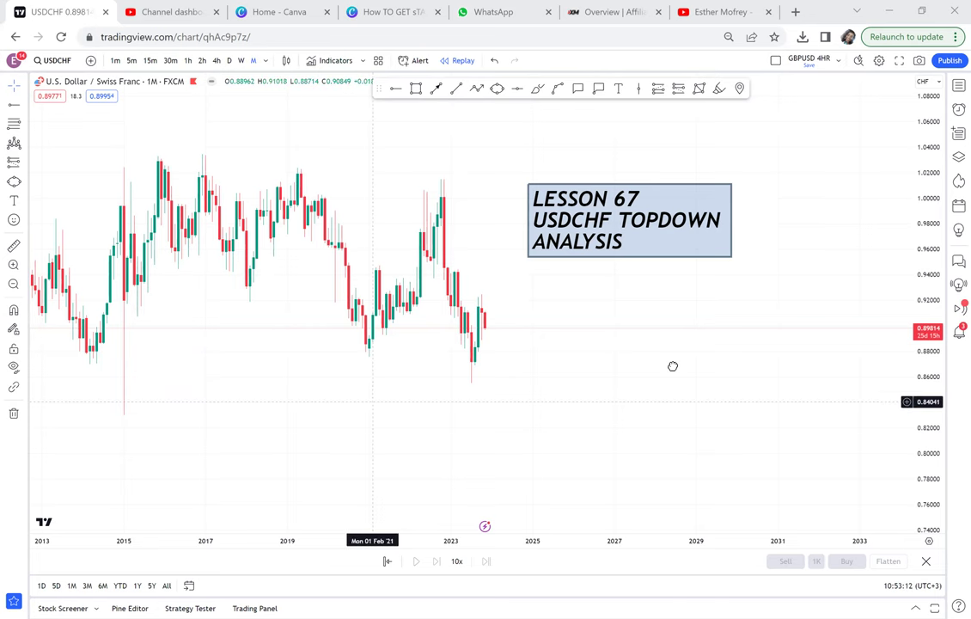
Draw a horizontal line across the monthly chart at about 0.856, along the 2023 low
{"action": "scroll", "coordinate": [553, 343], "scroll_direction": "left", "scroll_amount": 5}
{"action": "scroll", "coordinate": [554, 346], "scroll_direction": "up", "scroll_amount": 1}
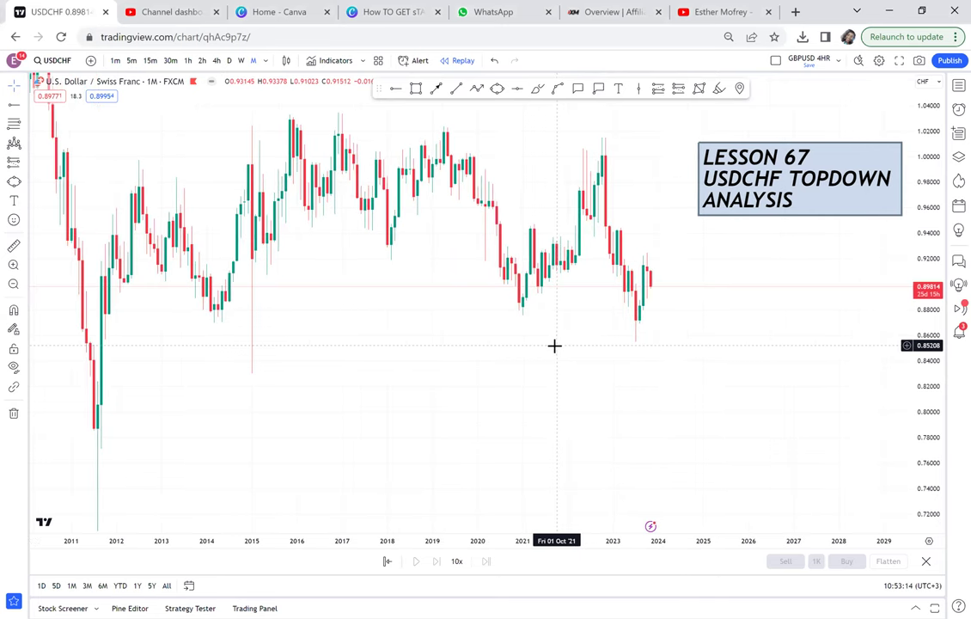
{"action": "left_click", "coordinate": [518, 91]}
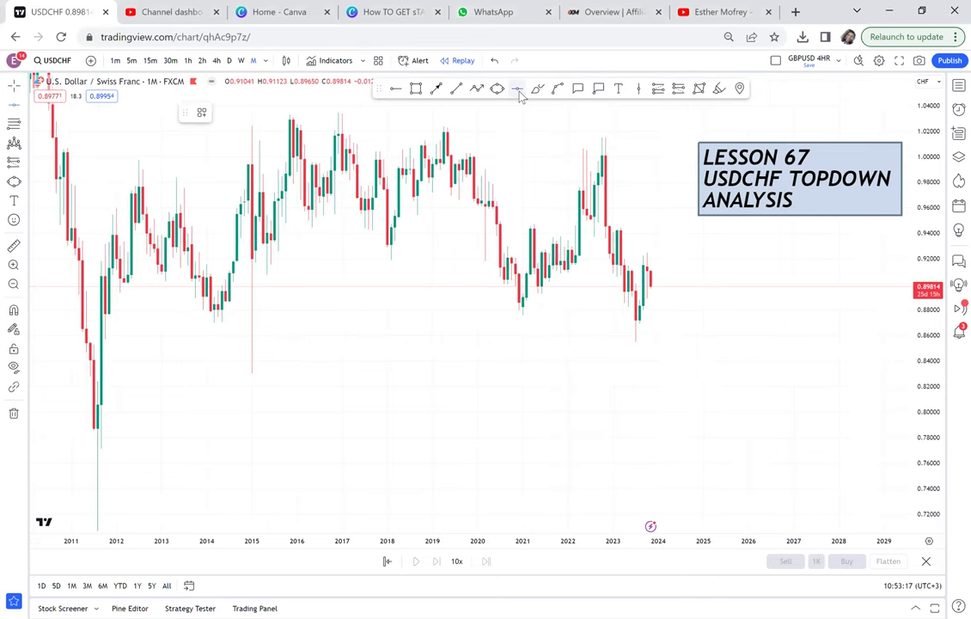
{"action": "left_click", "coordinate": [139, 341]}
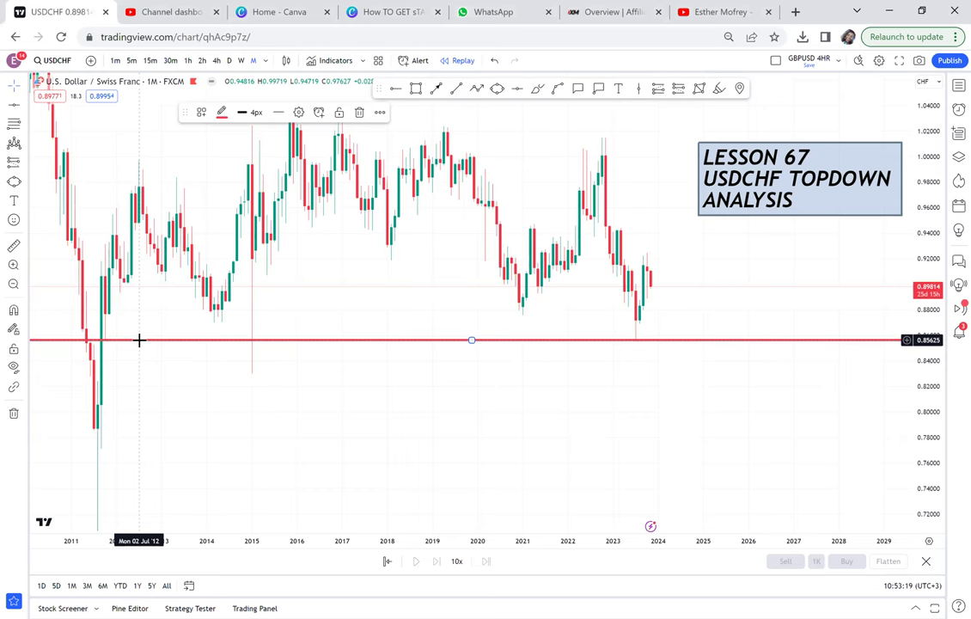
Brush circles around the three price reactions at the horizontal line and sketch a rising projection from the latest candle to about 1.02
{"action": "left_click", "coordinate": [537, 89]}
{"action": "mouse_move", "coordinate": [127, 331]}
{"action": "left_mouse_down"}
{"action": "mouse_move", "coordinate": [87, 368]}
{"action": "mouse_move", "coordinate": [113, 321]}
{"action": "left_mouse_up"}
{"action": "left_click_drag", "start_coordinate": [263, 322], "coordinate": [252, 302]}
{"action": "mouse_move", "coordinate": [650, 333]}
{"action": "left_mouse_down"}
{"action": "mouse_move", "coordinate": [651, 353]}
{"action": "mouse_move", "coordinate": [643, 323]}
{"action": "left_mouse_up"}
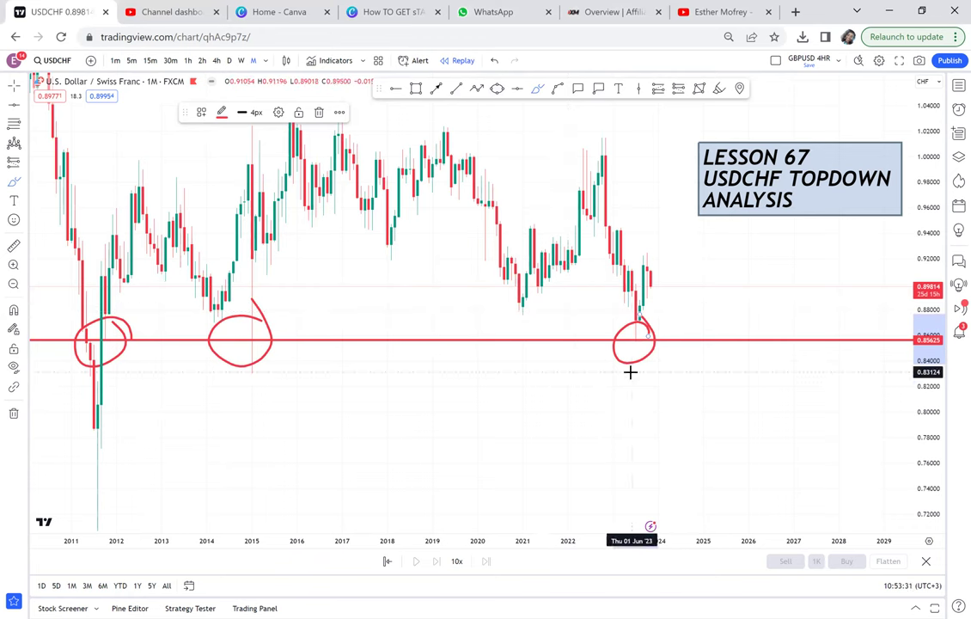
{"action": "mouse_move", "coordinate": [648, 287]}
{"action": "left_mouse_down"}
{"action": "mouse_move", "coordinate": [657, 206]}
{"action": "mouse_move", "coordinate": [698, 127]}
{"action": "left_mouse_up"}
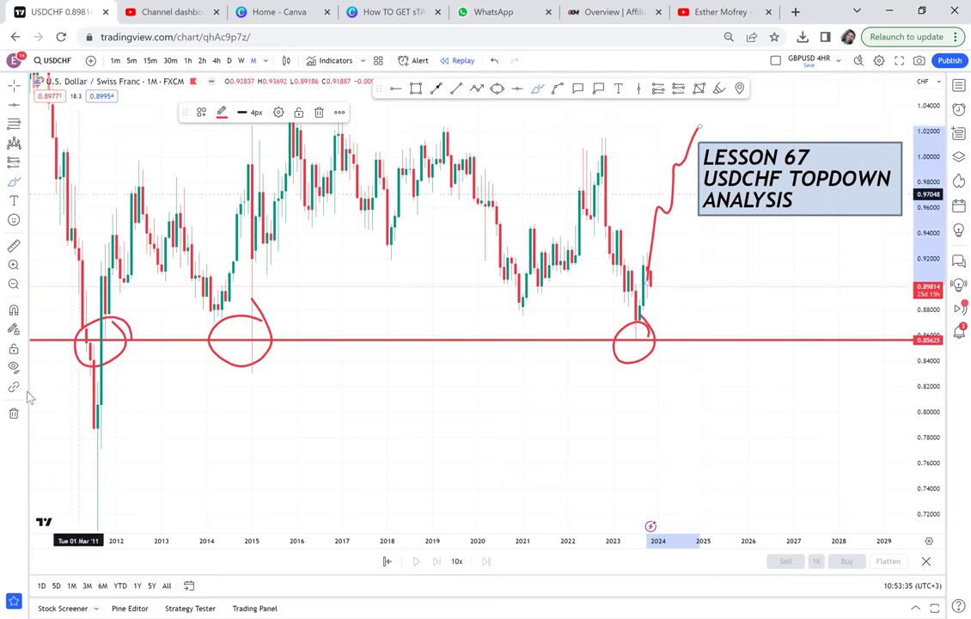
Remove all drawings from the chart
{"action": "left_click", "coordinate": [12, 413]}
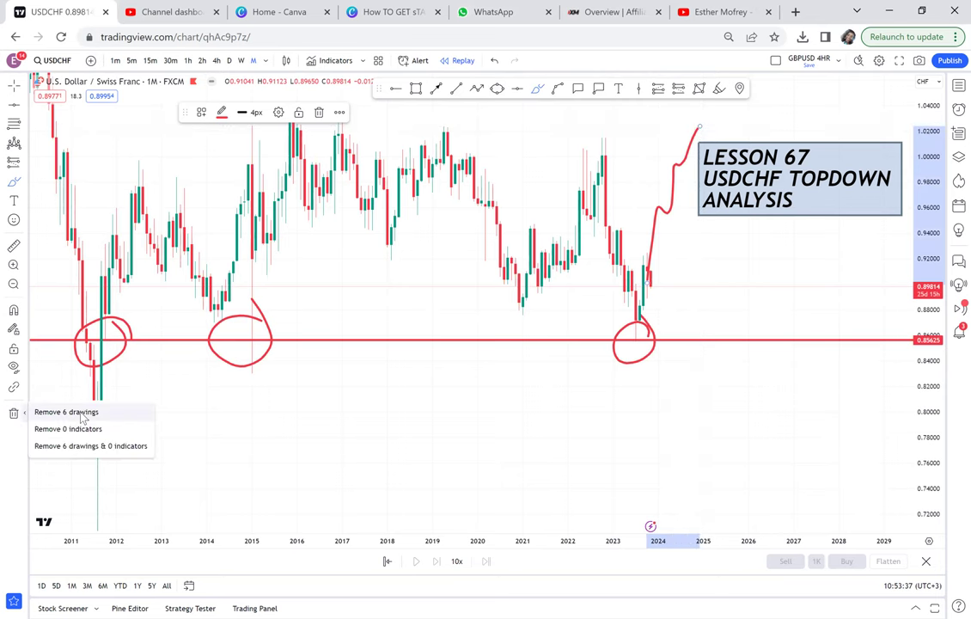
{"action": "left_click", "coordinate": [66, 411]}
Mark a rectangular price zone between about 0.915 and 0.910, extending from January 2023 to April 2025
{"action": "scroll", "coordinate": [697, 374], "scroll_direction": "up", "scroll_amount": 5}
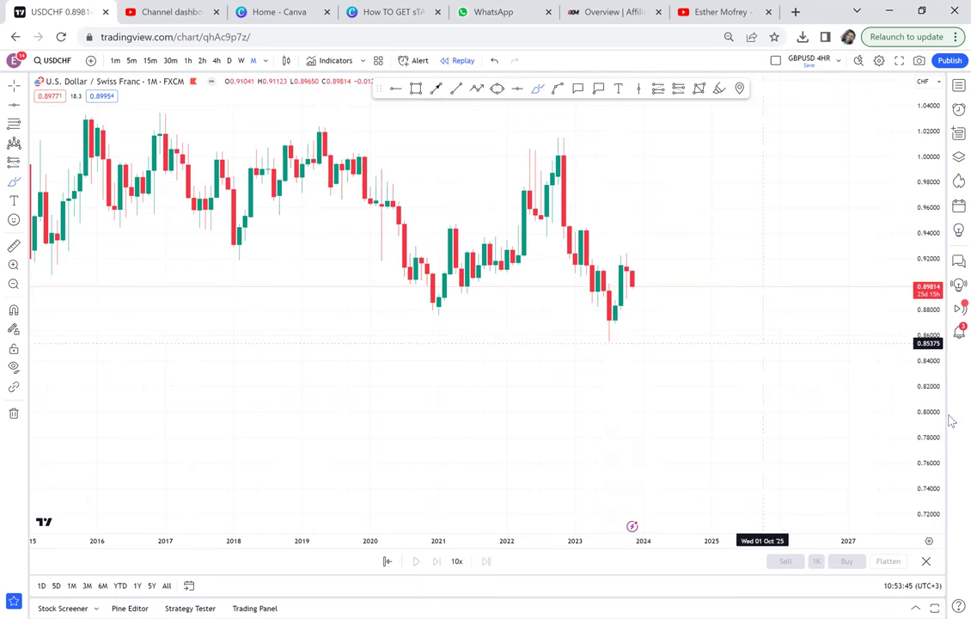
{"action": "left_click_drag", "start_coordinate": [932, 434], "coordinate": [927, 269]}
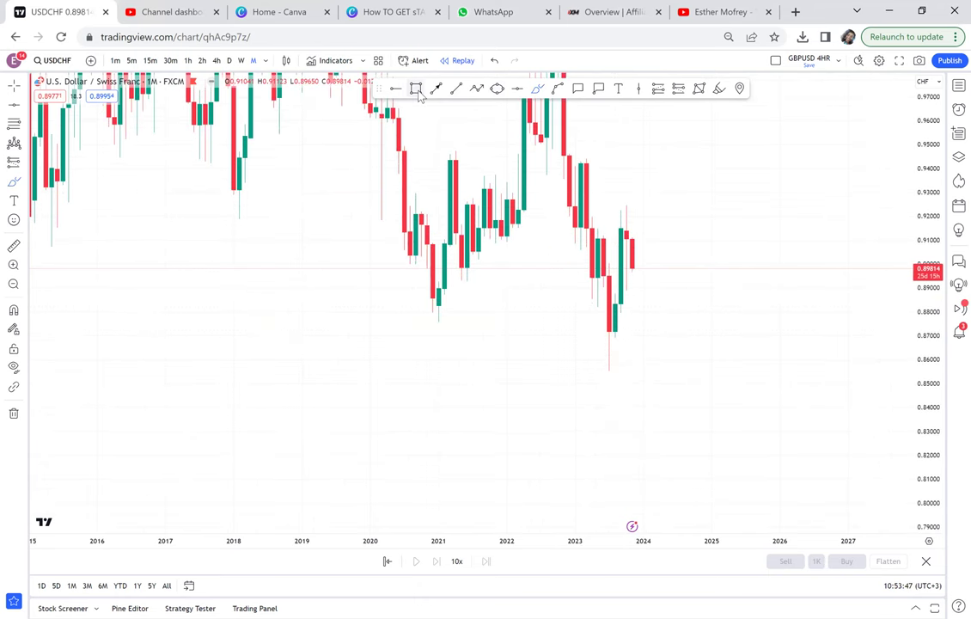
{"action": "left_click", "coordinate": [416, 88]}
{"action": "left_click", "coordinate": [575, 229]}
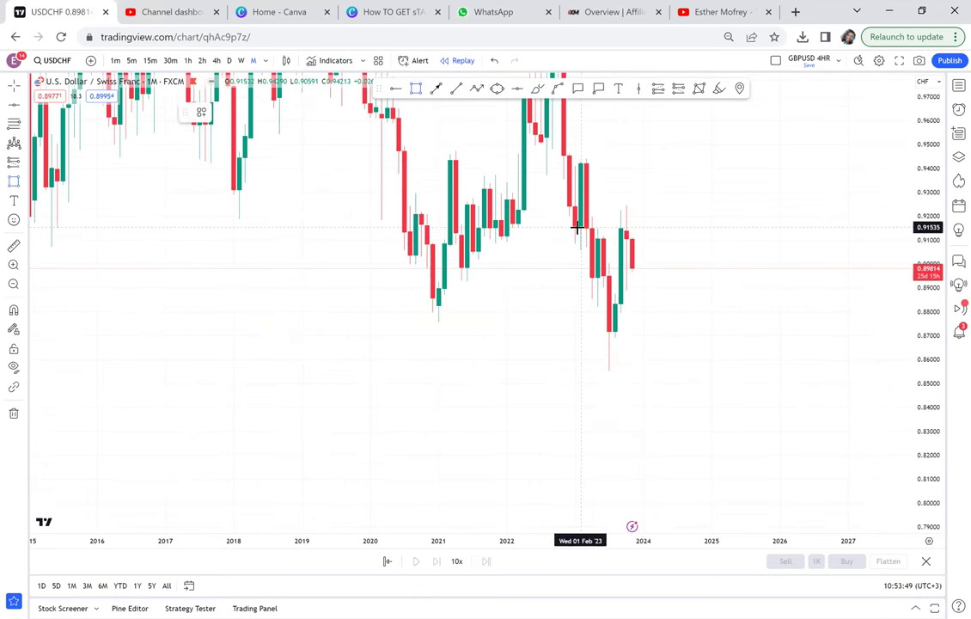
{"action": "left_click", "coordinate": [666, 237]}
{"action": "left_click_drag", "start_coordinate": [716, 242], "coordinate": [727, 240]}
Place a horizontal line at about 0.856, at the 2023 low
{"action": "left_click_drag", "start_coordinate": [743, 282], "coordinate": [601, 294]}
{"action": "scroll", "coordinate": [602, 293], "scroll_direction": "up", "scroll_amount": 2}
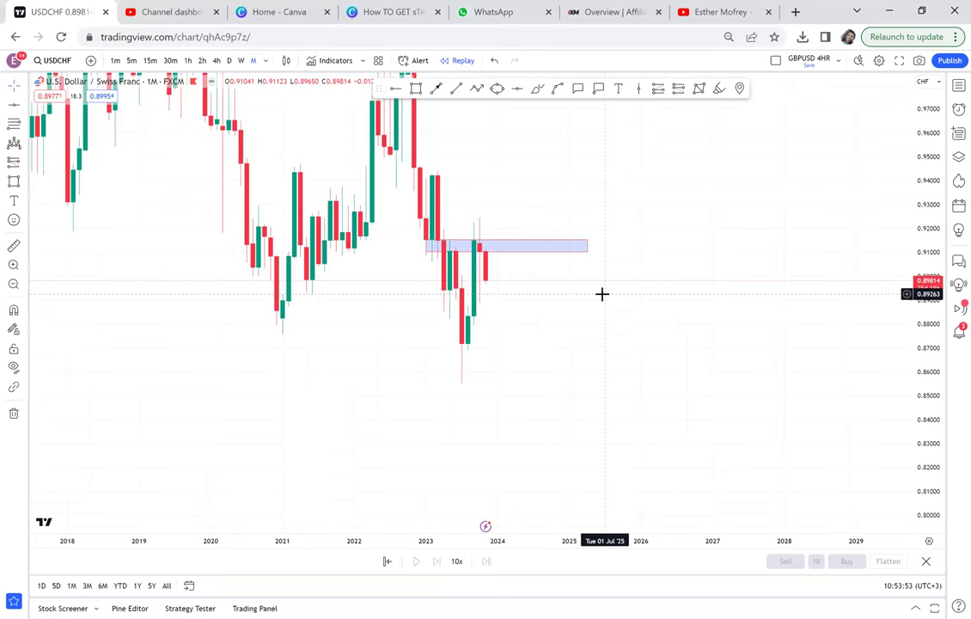
{"action": "left_click", "coordinate": [517, 89]}
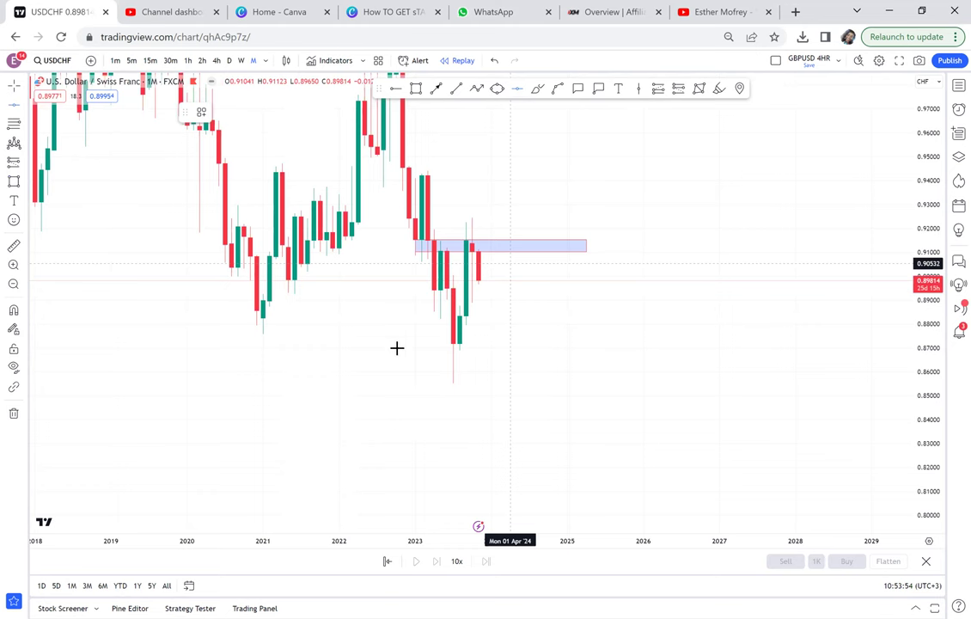
{"action": "left_click", "coordinate": [427, 381]}
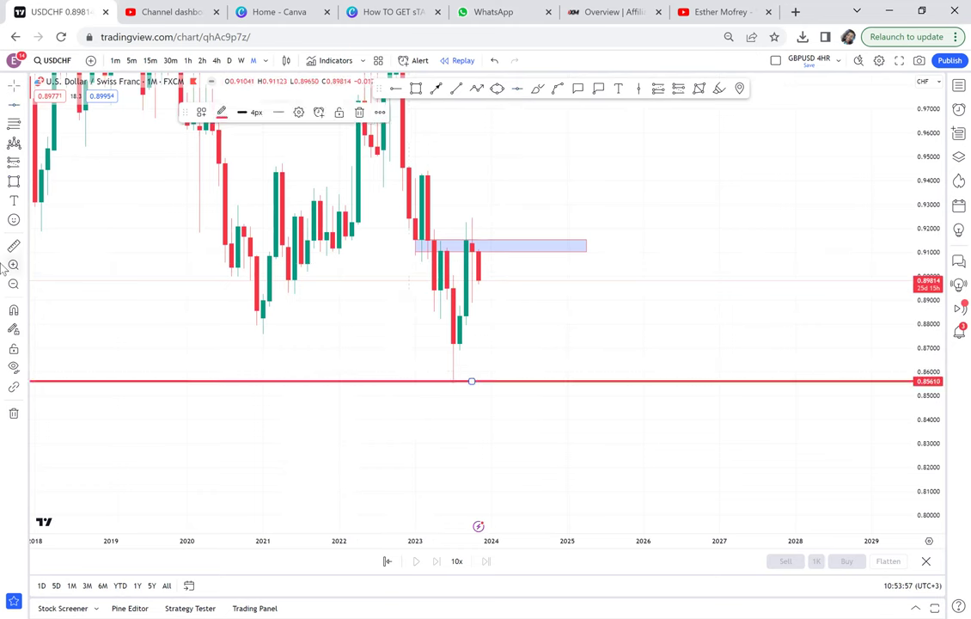
Measure the price distance from the rectangular zone's upper edge down to the horizontal line
{"action": "left_click", "coordinate": [424, 240], "text": "shift"}
{"action": "left_click", "coordinate": [617, 355]}
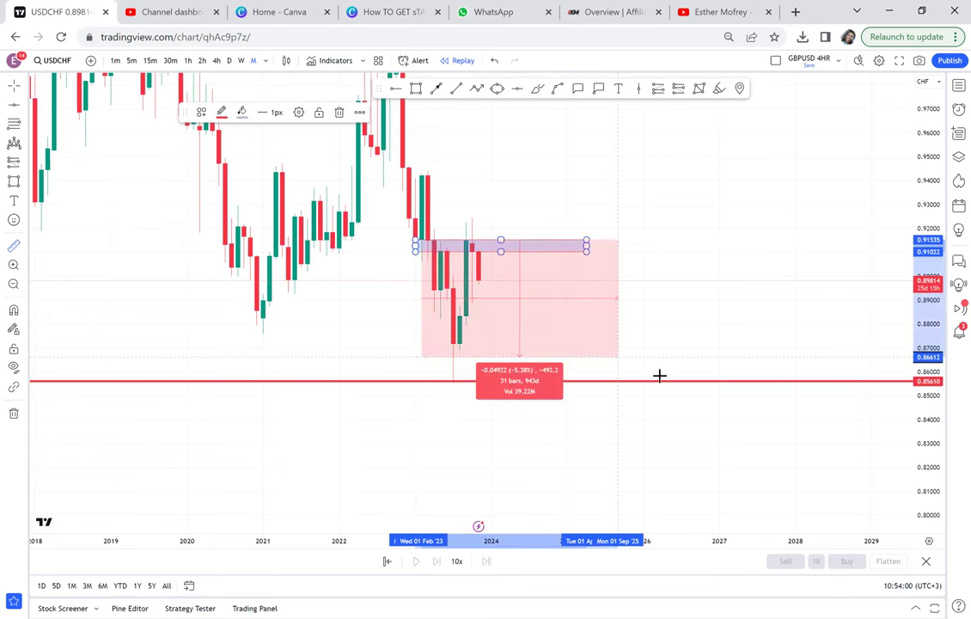
{"action": "left_click", "coordinate": [675, 380]}
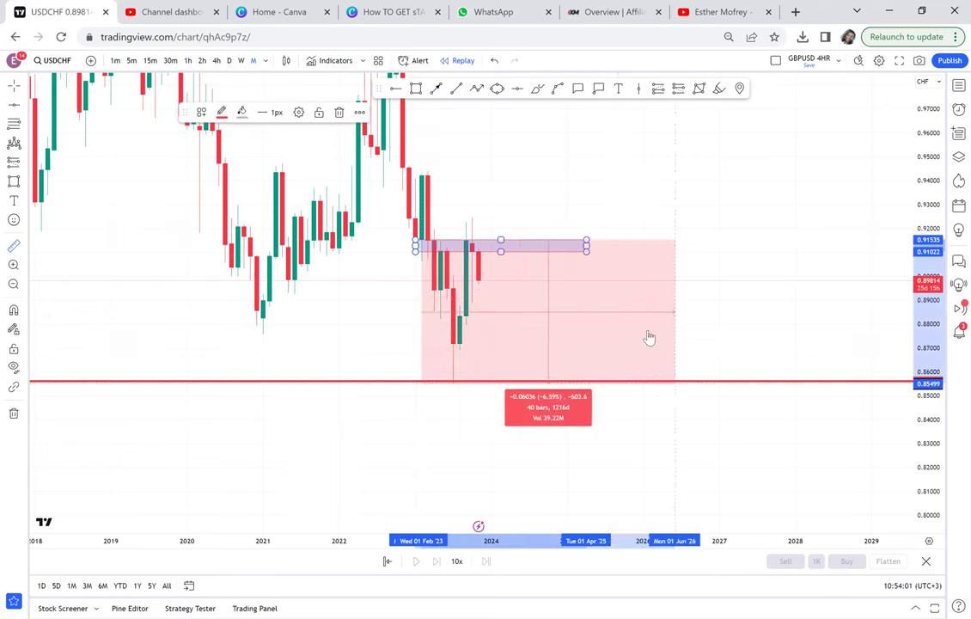
Add a horizontal ray at about 0.884 starting in March 2023, between the zone and the horizontal line
{"action": "left_click", "coordinate": [397, 89]}
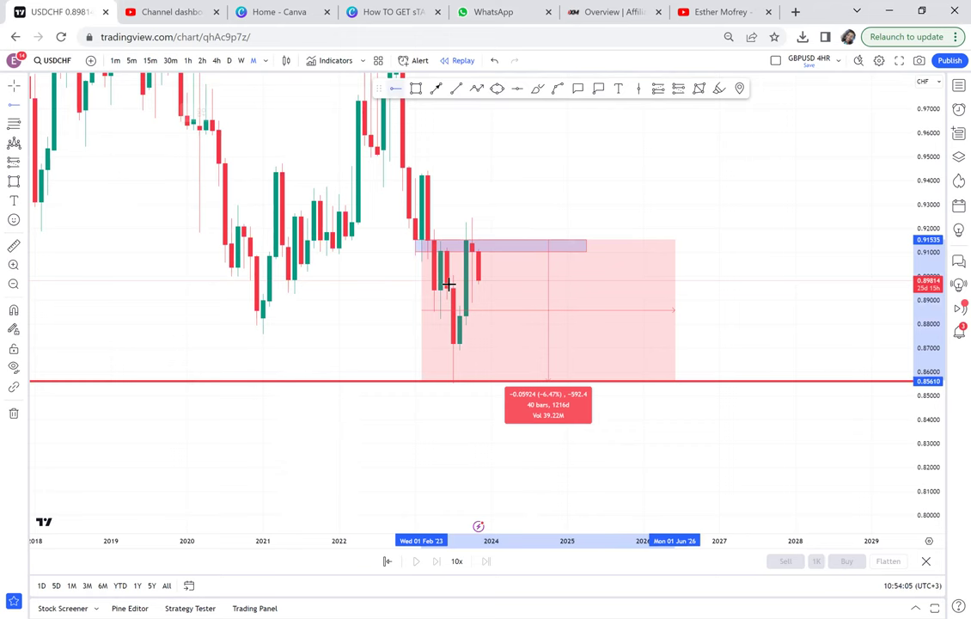
{"action": "left_click", "coordinate": [425, 313]}
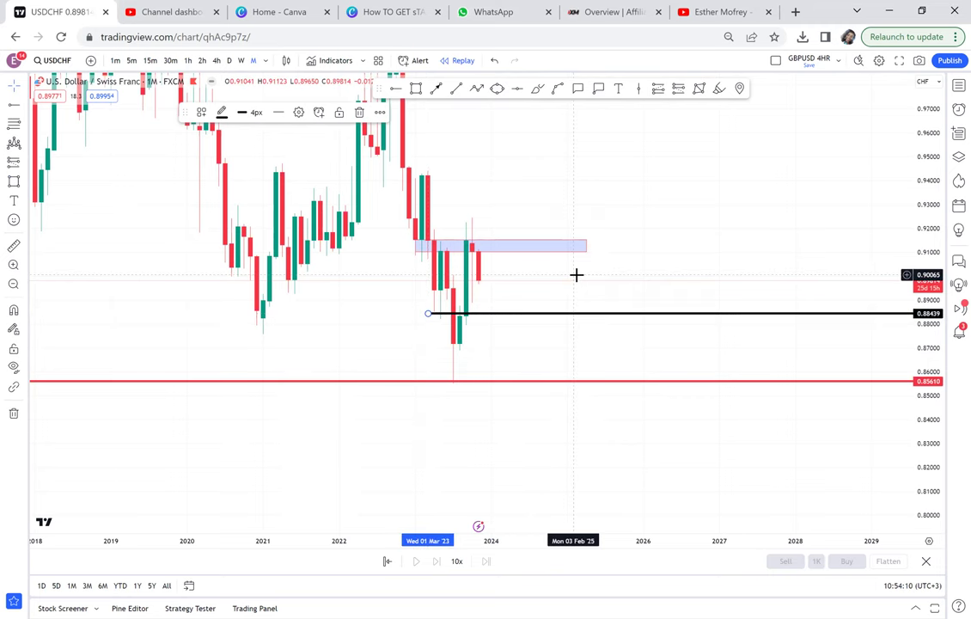
Draw a double-top path beside the candles with peaks near 1.00, a trough near 0.945 and a stepped decline to about 0.89
{"action": "scroll", "coordinate": [575, 275], "scroll_direction": "up", "scroll_amount": 2}
{"action": "scroll", "coordinate": [577, 275], "scroll_direction": "up", "scroll_amount": 1}
{"action": "left_click_drag", "start_coordinate": [762, 253], "coordinate": [532, 385]}
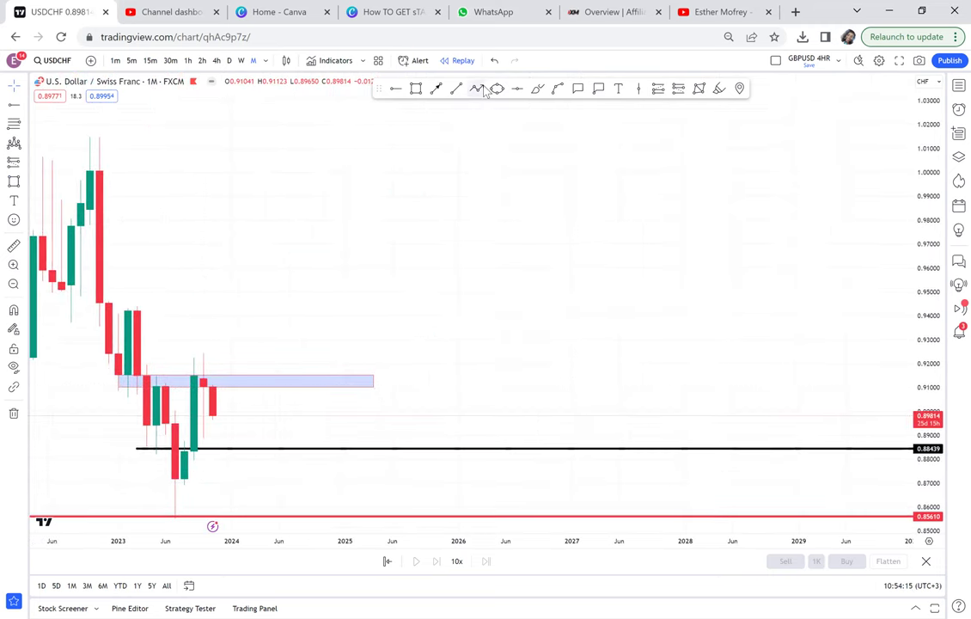
{"action": "left_click", "coordinate": [478, 89]}
{"action": "left_click", "coordinate": [486, 393]}
{"action": "left_click", "coordinate": [543, 170]}
{"action": "left_click", "coordinate": [599, 302]}
{"action": "left_click", "coordinate": [638, 166]}
{"action": "double_click", "coordinate": [657, 238]}
{"action": "left_click", "coordinate": [666, 222]}
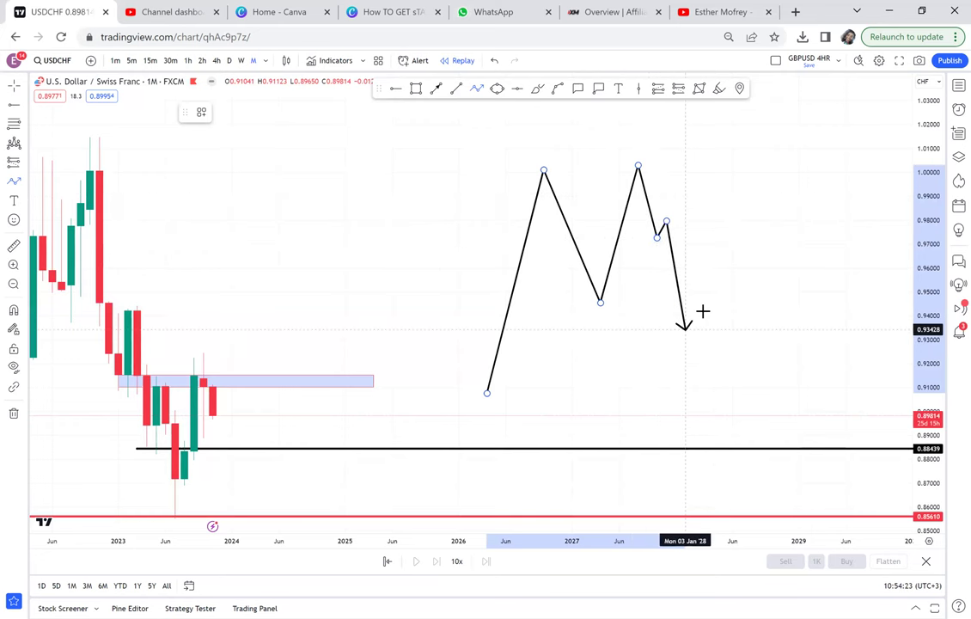
{"action": "left_click", "coordinate": [685, 327]}
{"action": "left_click", "coordinate": [704, 311]}
{"action": "double_click", "coordinate": [732, 432]}
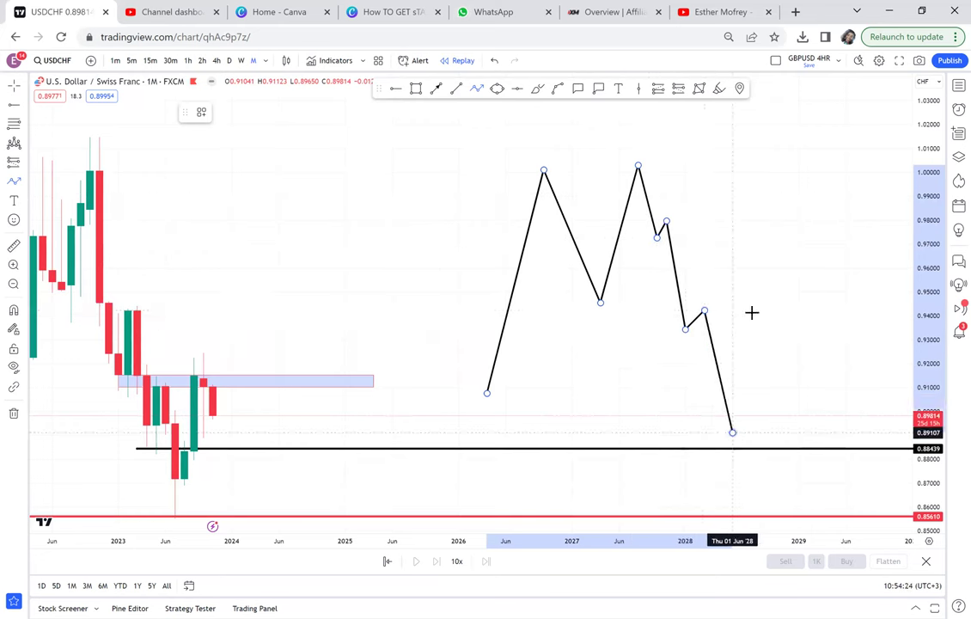
Draw a nearly level trend line across the double top below both peaks, then move it to about 0.98
{"action": "left_click_drag", "start_coordinate": [520, 157], "coordinate": [417, 165]}
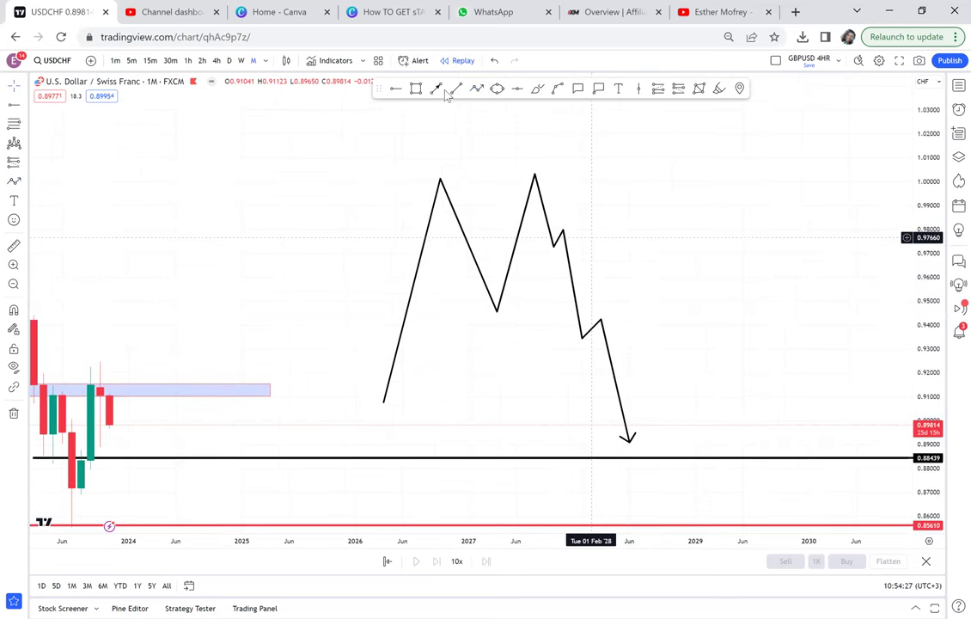
{"action": "left_click", "coordinate": [455, 90]}
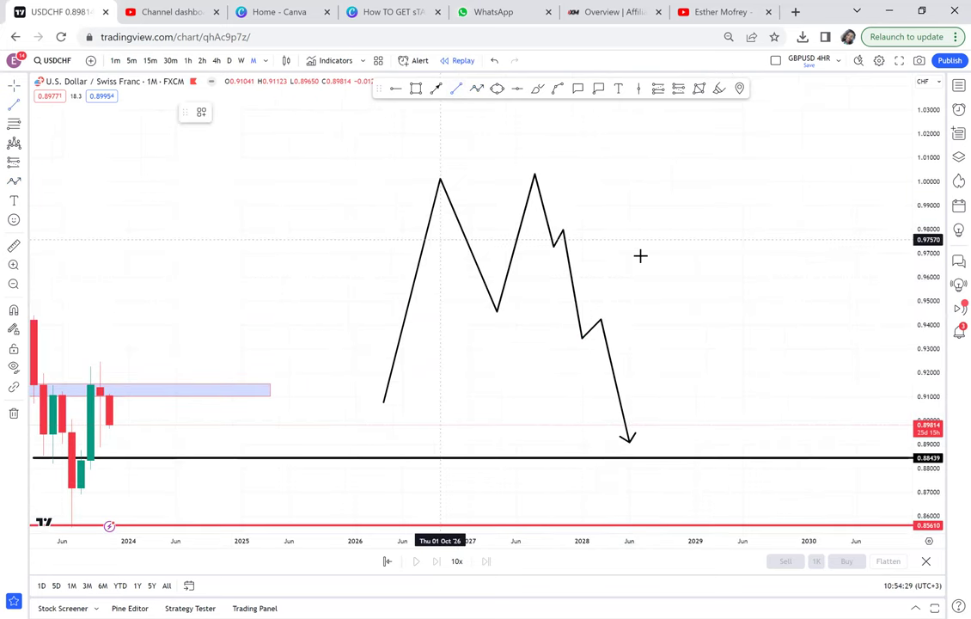
{"action": "left_click", "coordinate": [440, 240]}
{"action": "left_click", "coordinate": [666, 240]}
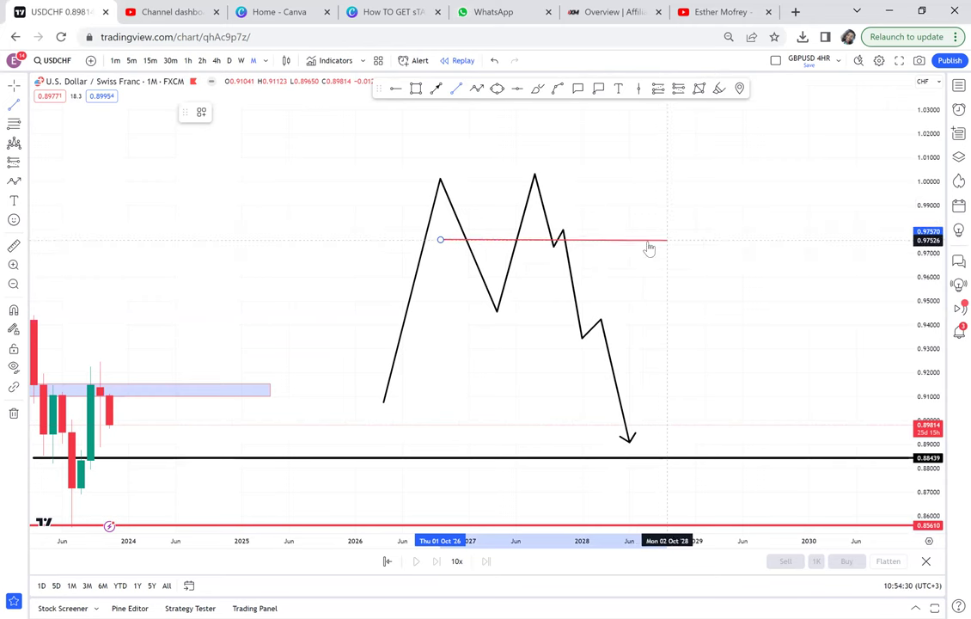
{"action": "left_click", "coordinate": [640, 238]}
{"action": "left_click_drag", "start_coordinate": [639, 239], "coordinate": [628, 228]}
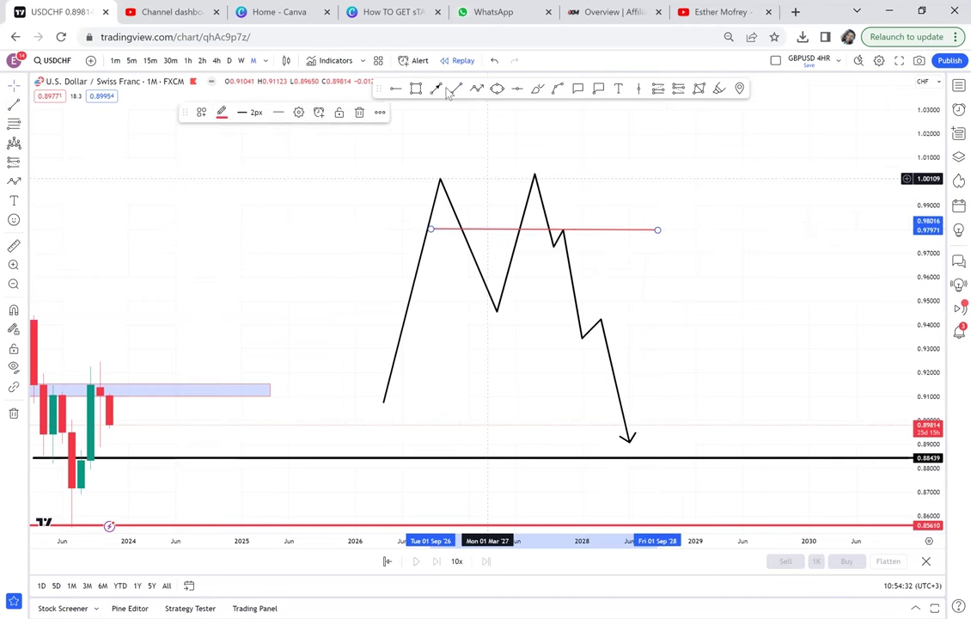
Draw a neckline trend line through the double top's middle trough at about 0.945
{"action": "left_click", "coordinate": [364, 318]}
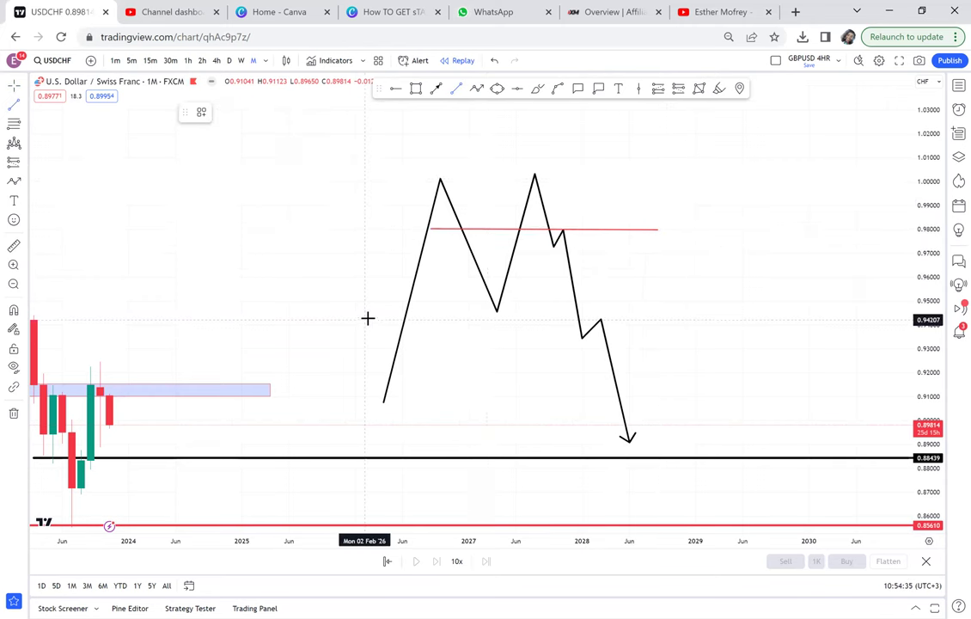
{"action": "left_click", "coordinate": [640, 303]}
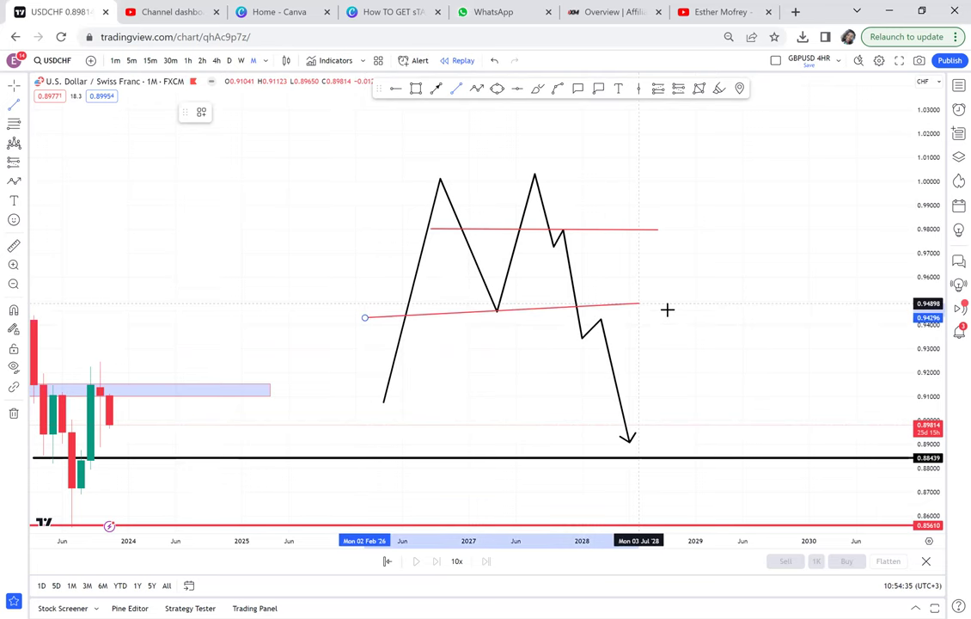
{"action": "left_click", "coordinate": [668, 310]}
Start a second path beside the double top with two peaks near 1.015, a trough near 0.953 and a drop to about 0.98
{"action": "left_click_drag", "start_coordinate": [520, 336], "coordinate": [454, 360]}
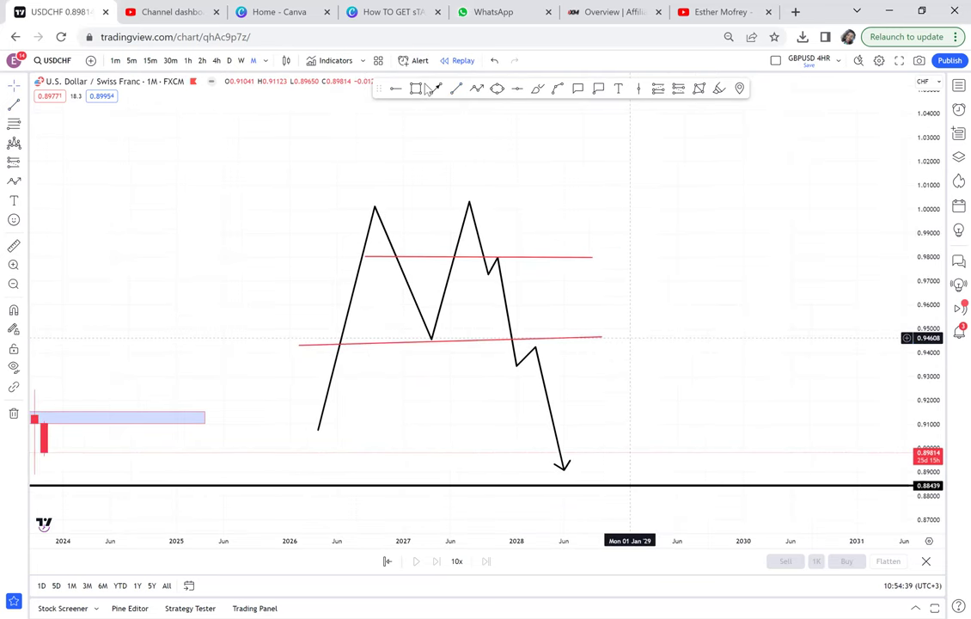
{"action": "left_click", "coordinate": [477, 88]}
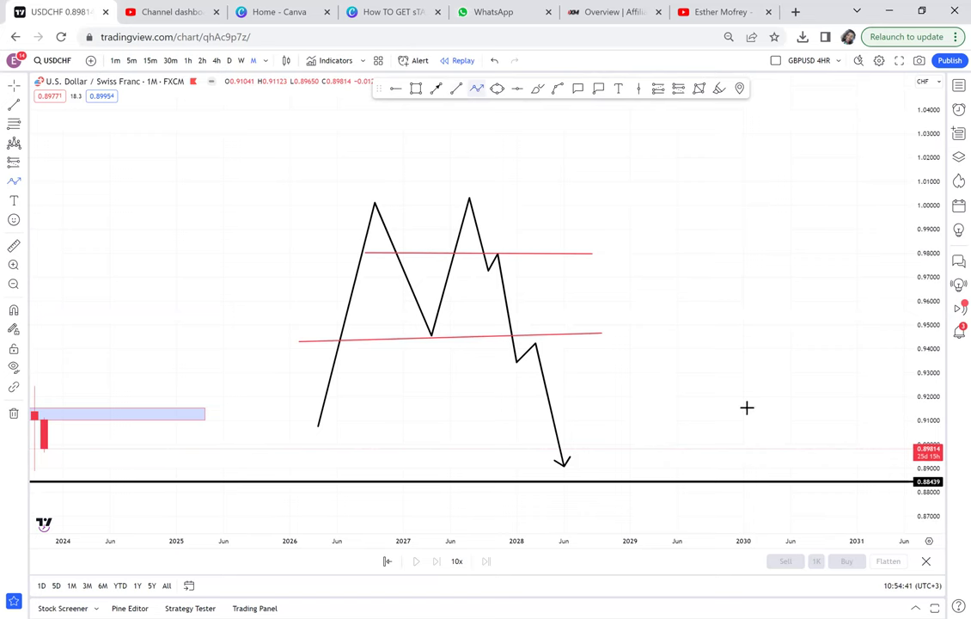
{"action": "left_click", "coordinate": [639, 448]}
{"action": "double_click", "coordinate": [667, 176]}
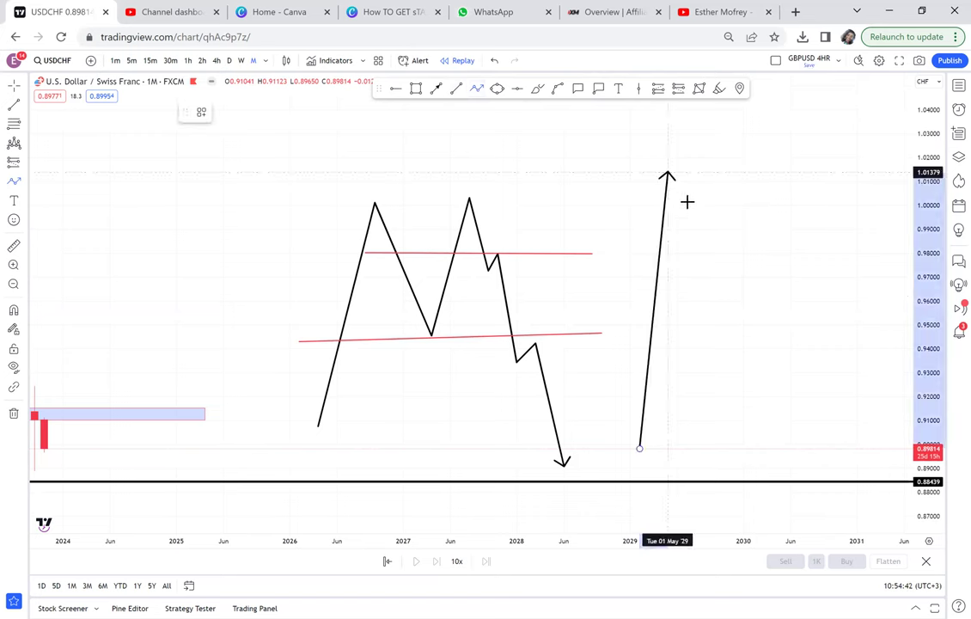
{"action": "left_click", "coordinate": [677, 169]}
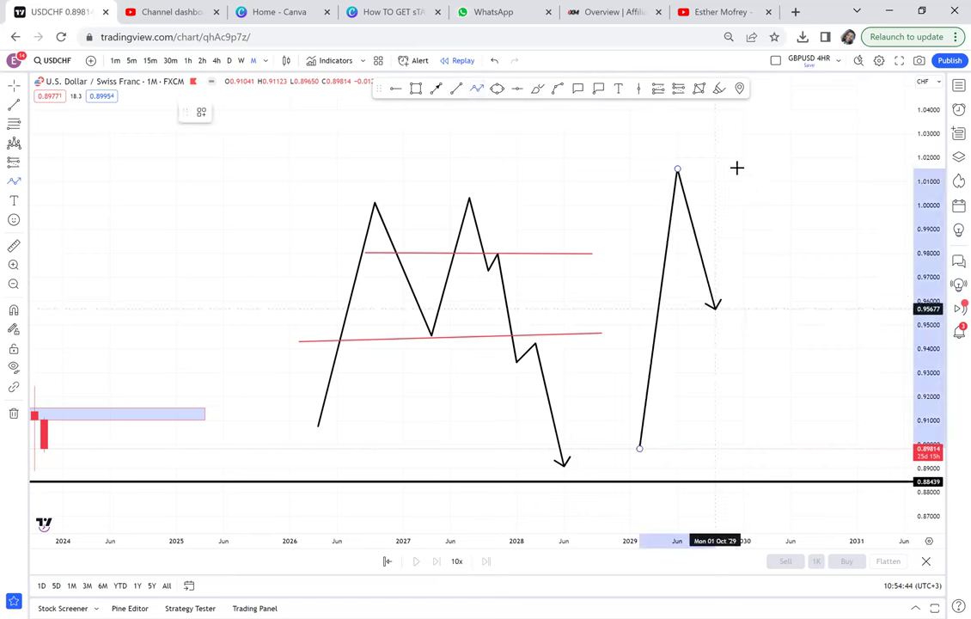
{"action": "left_click", "coordinate": [724, 316]}
{"action": "left_click", "coordinate": [734, 168]}
{"action": "left_click", "coordinate": [753, 252]}
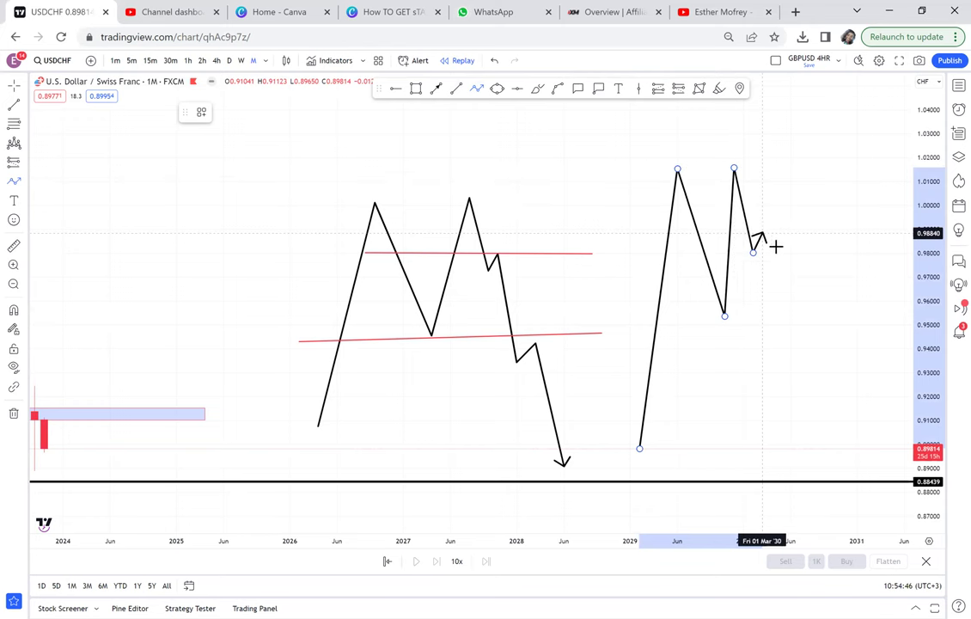
Finish the second path with sideways swings around 0.98 to 0.99, a breakout to 1.03, a pullback to 1.02 and a rise to about 1.05
{"action": "left_click", "coordinate": [772, 232]}
{"action": "left_click", "coordinate": [781, 255]}
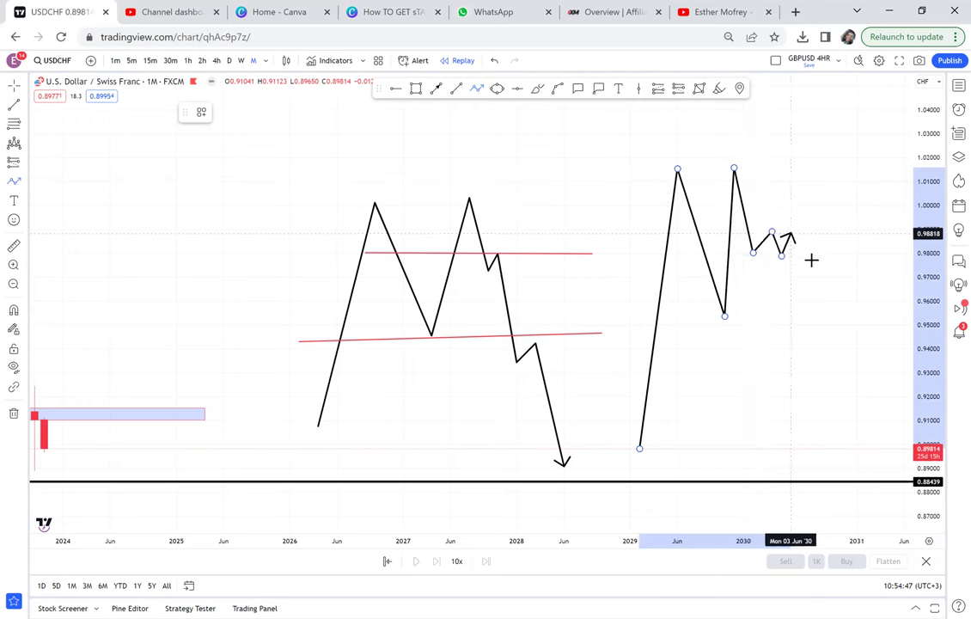
{"action": "left_click", "coordinate": [790, 232]}
{"action": "left_click", "coordinate": [809, 258]}
{"action": "left_click", "coordinate": [809, 135]}
{"action": "double_click", "coordinate": [838, 159]}
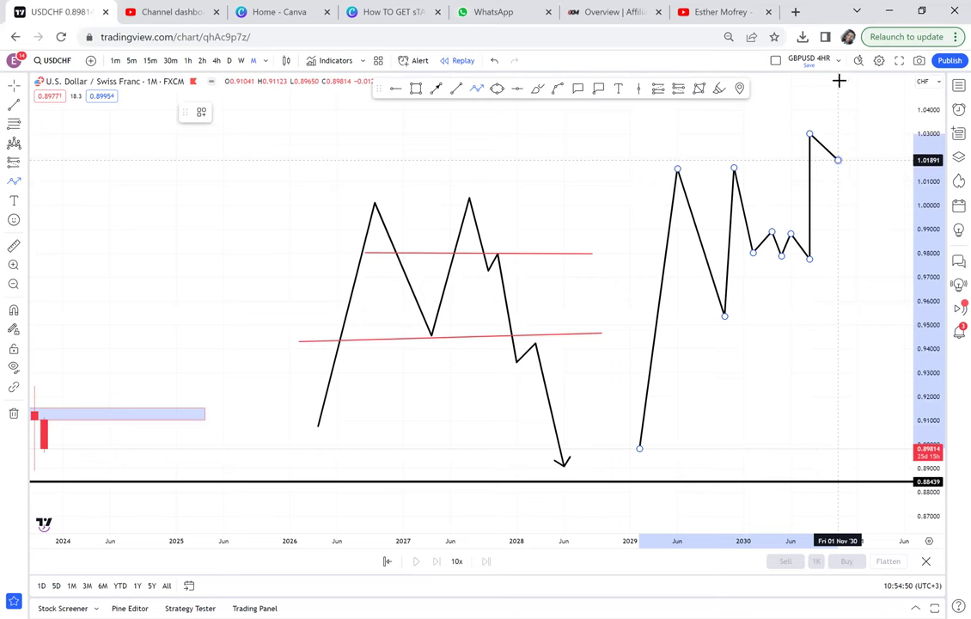
{"action": "double_click", "coordinate": [839, 81]}
{"action": "left_click", "coordinate": [861, 224]}
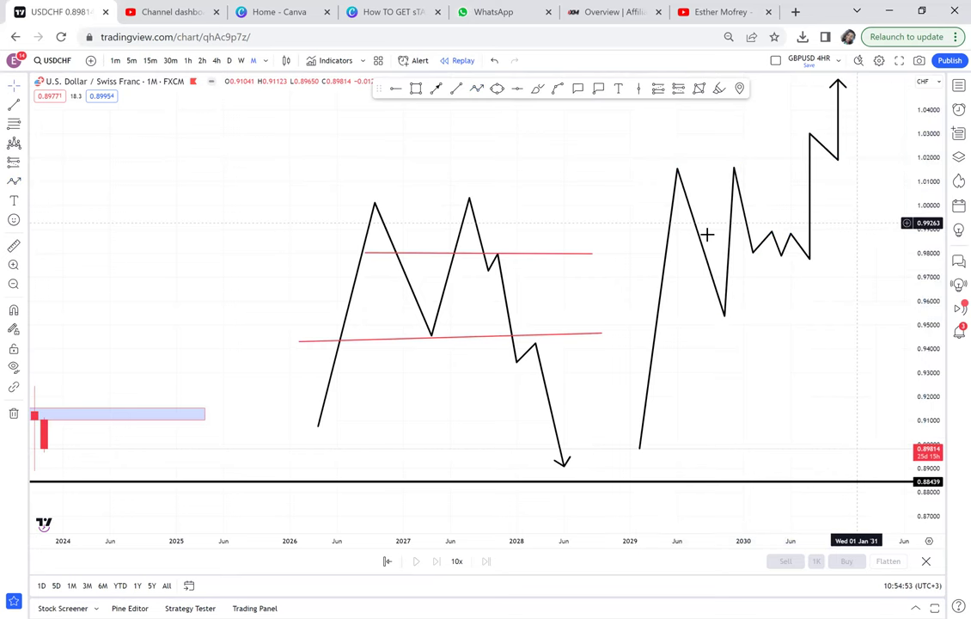
Return to the 2023 candles and examine price around the marked zone and the two horizontal levels
{"action": "left_click_drag", "start_coordinate": [707, 224], "coordinate": [707, 234]}
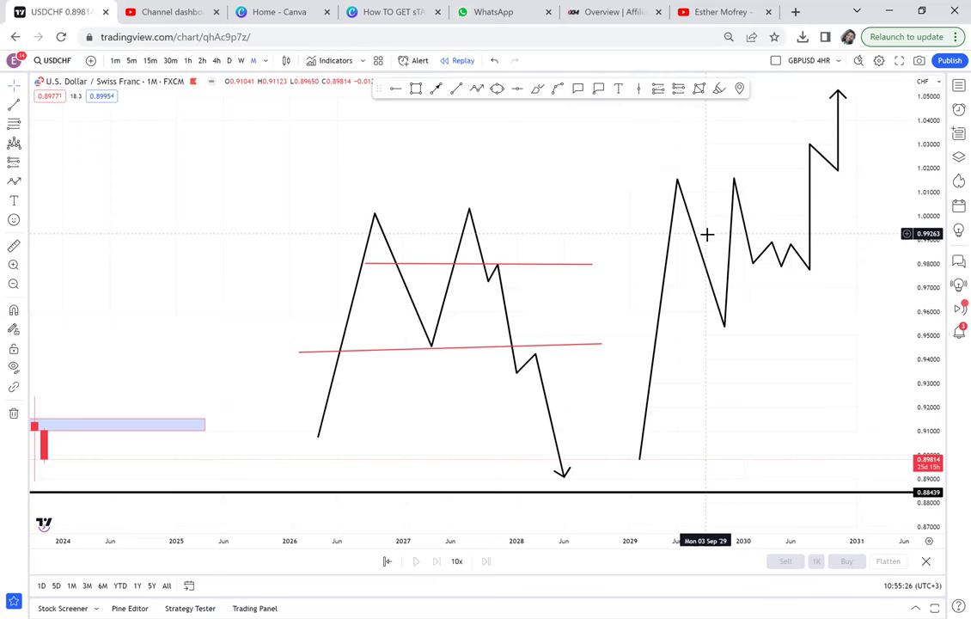
{"action": "left_click_drag", "start_coordinate": [346, 248], "coordinate": [793, 112]}
{"action": "scroll", "coordinate": [582, 174], "scroll_direction": "up", "scroll_amount": 5}
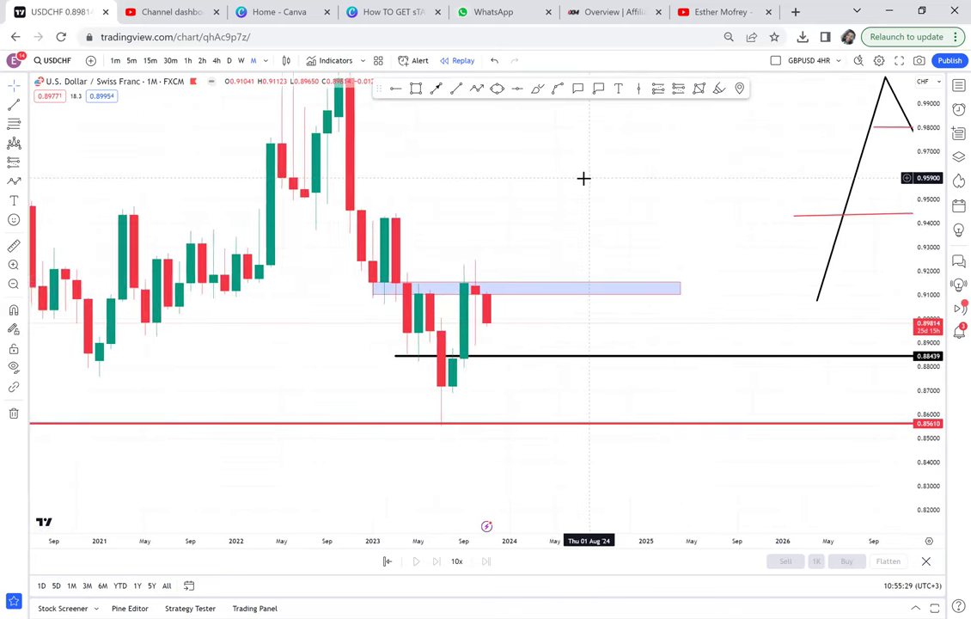
Draw a small ellipse around the September 2023 candle where it crosses the black 0.88439 level
{"action": "left_click", "coordinate": [496, 89]}
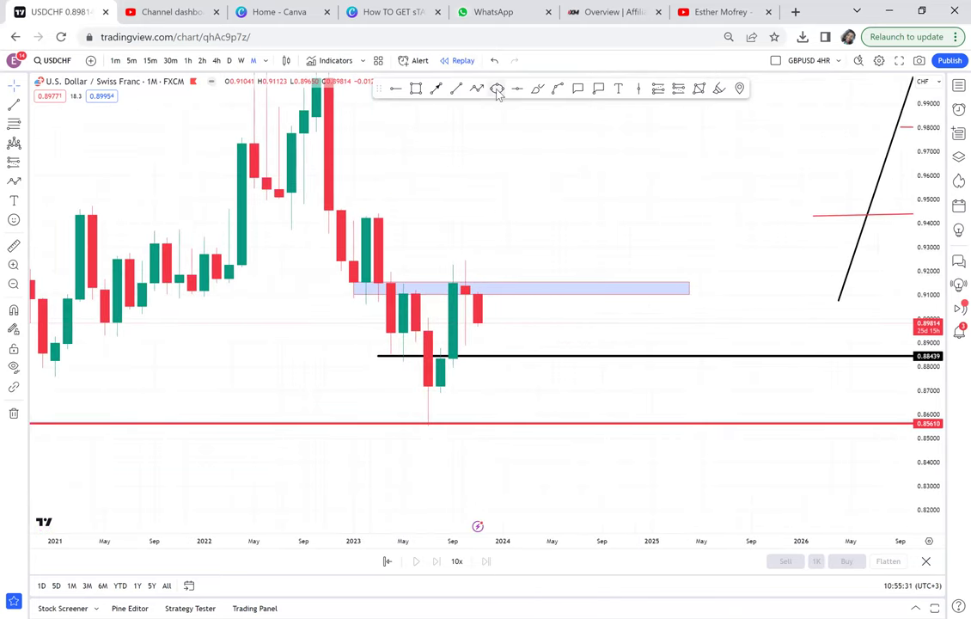
{"action": "left_click", "coordinate": [440, 357]}
{"action": "left_click", "coordinate": [465, 359]}
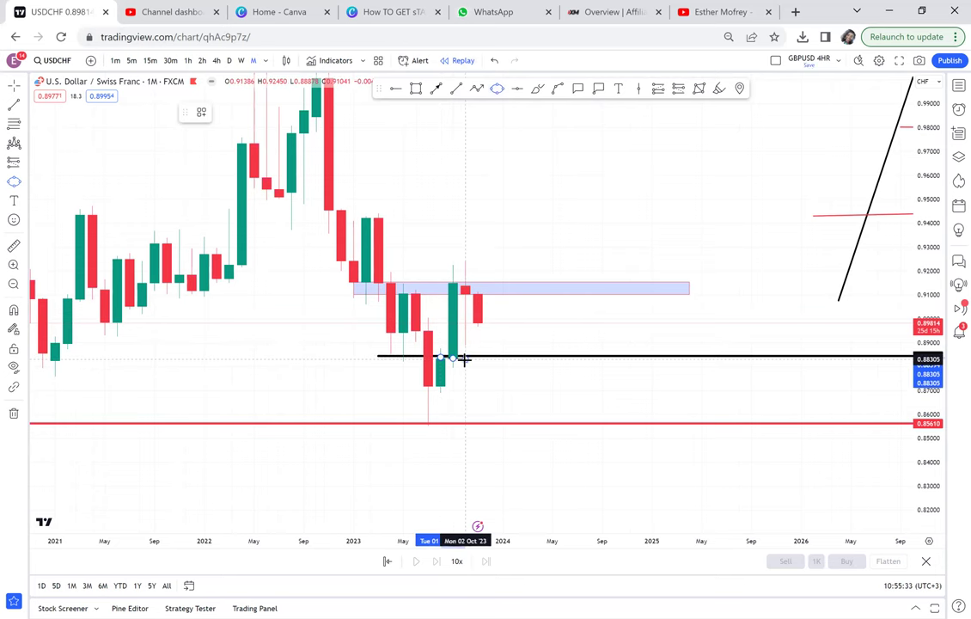
Add a callout reading "RBS" that points at the ellipse on the black level, with its box just below the line
{"action": "left_click", "coordinate": [579, 90]}
{"action": "left_click", "coordinate": [453, 363]}
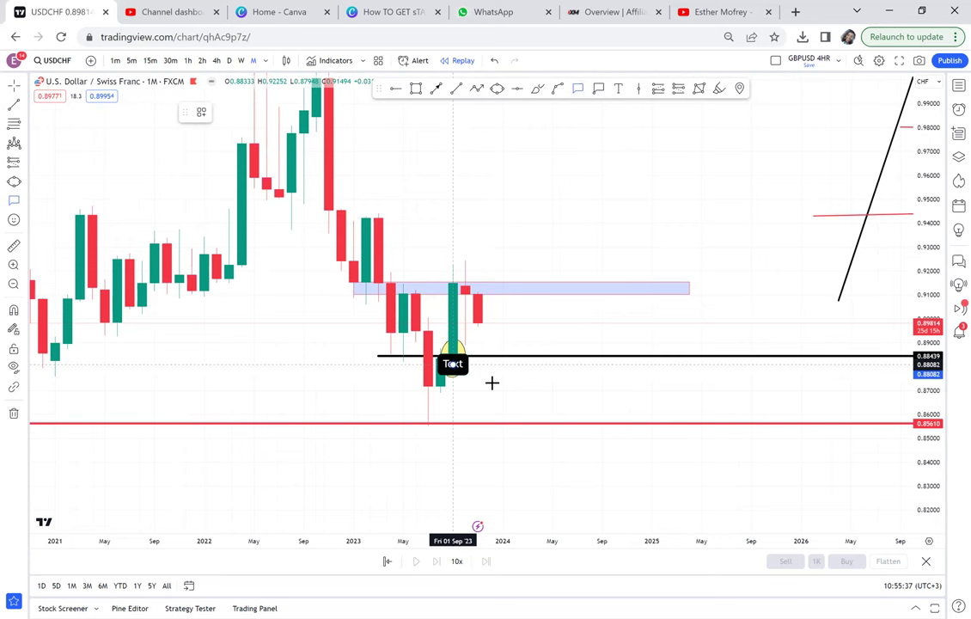
{"action": "left_click", "coordinate": [497, 388]}
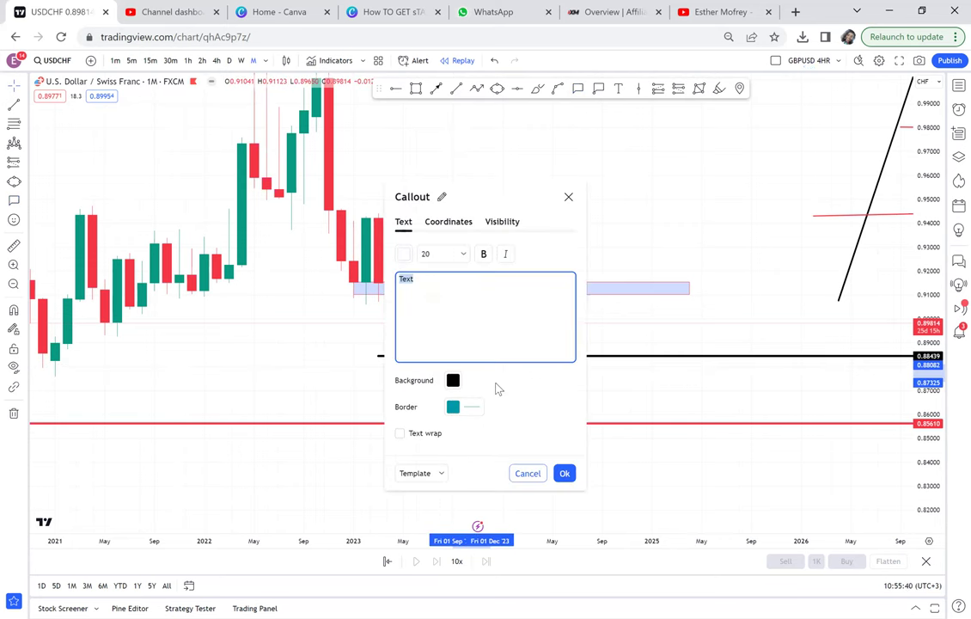
{"action": "type", "text": "RBS"}
{"action": "left_click", "coordinate": [631, 325]}
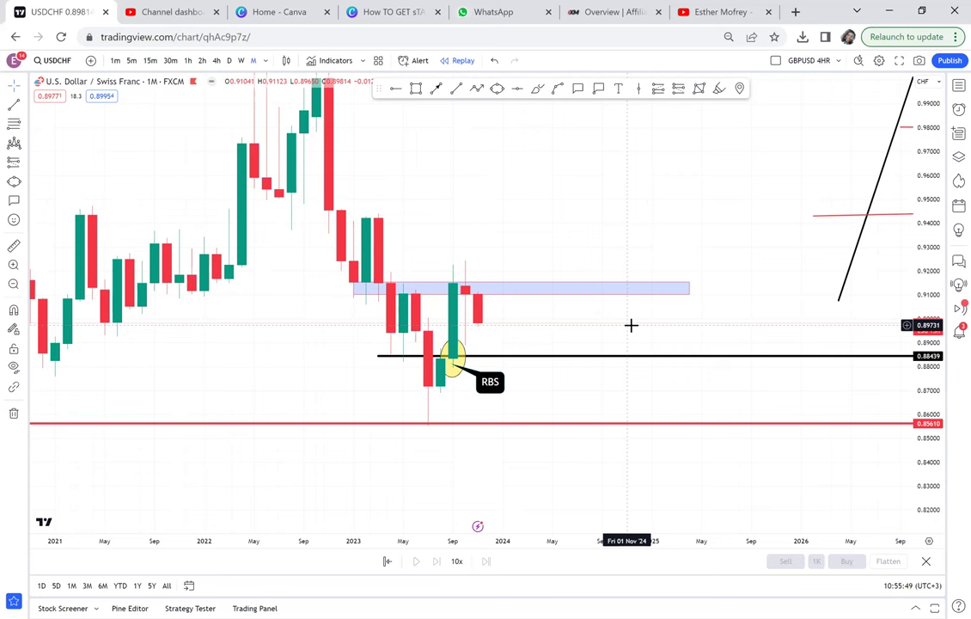
Draw a rectangle above the marked zone from March to September 2023, spanning about 0.915 to 0.975
{"action": "left_click", "coordinate": [416, 89]}
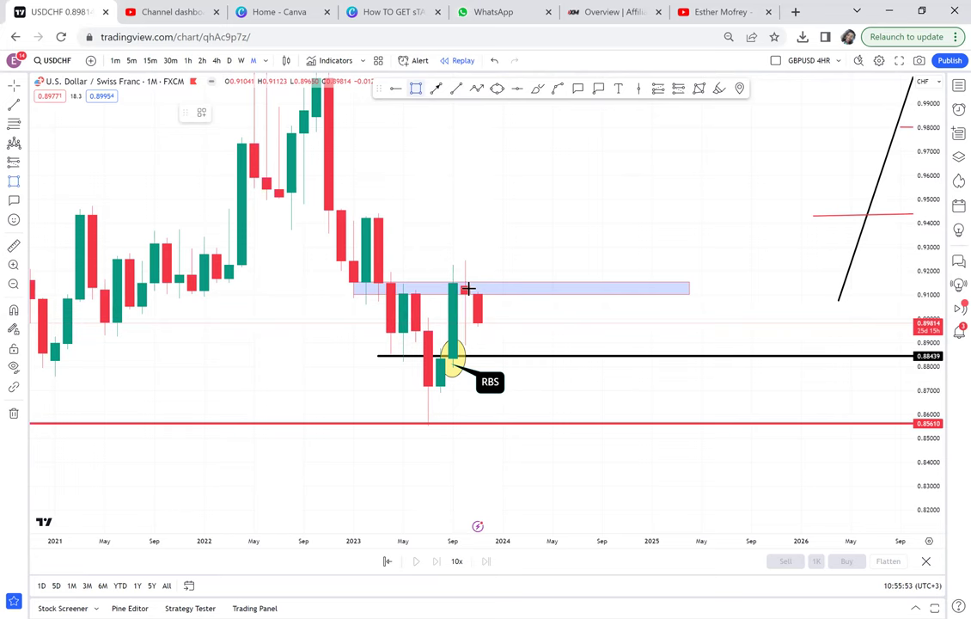
{"action": "left_click", "coordinate": [403, 283]}
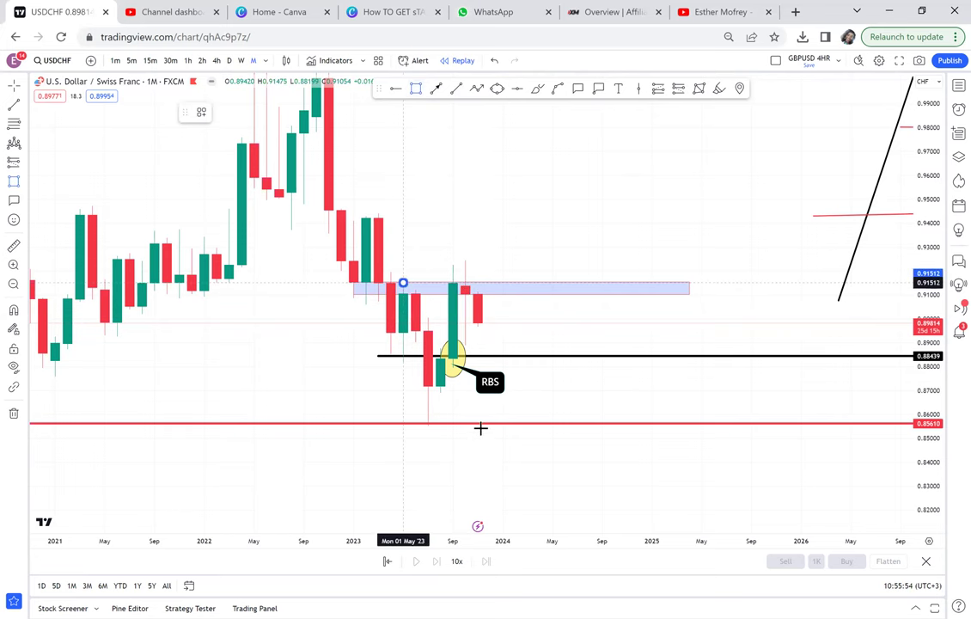
{"action": "left_click", "coordinate": [479, 427]}
{"action": "left_click_drag", "start_coordinate": [473, 344], "coordinate": [455, 176]}
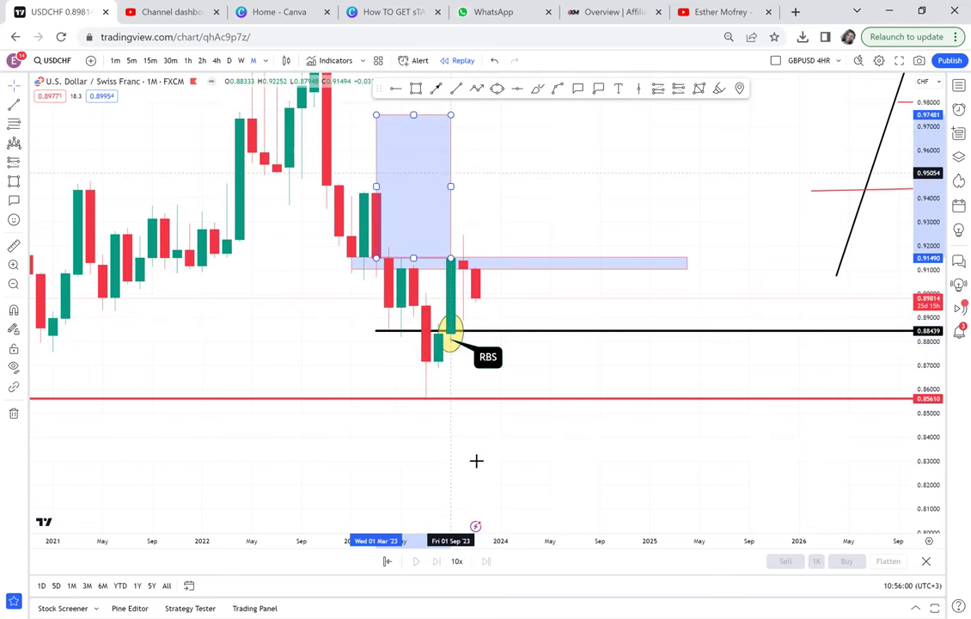
{"action": "left_click_drag", "start_coordinate": [518, 223], "coordinate": [516, 275]}
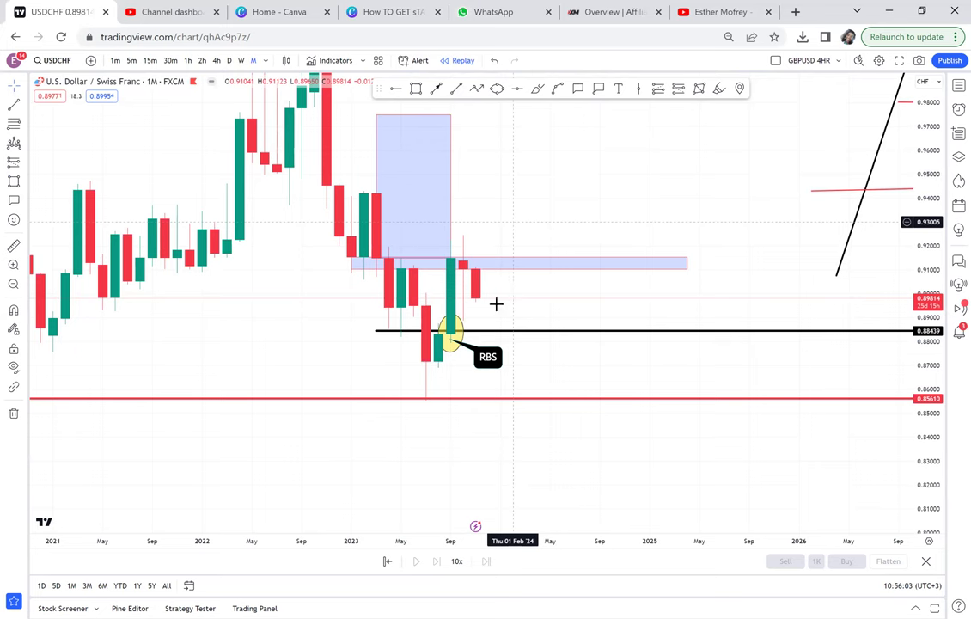
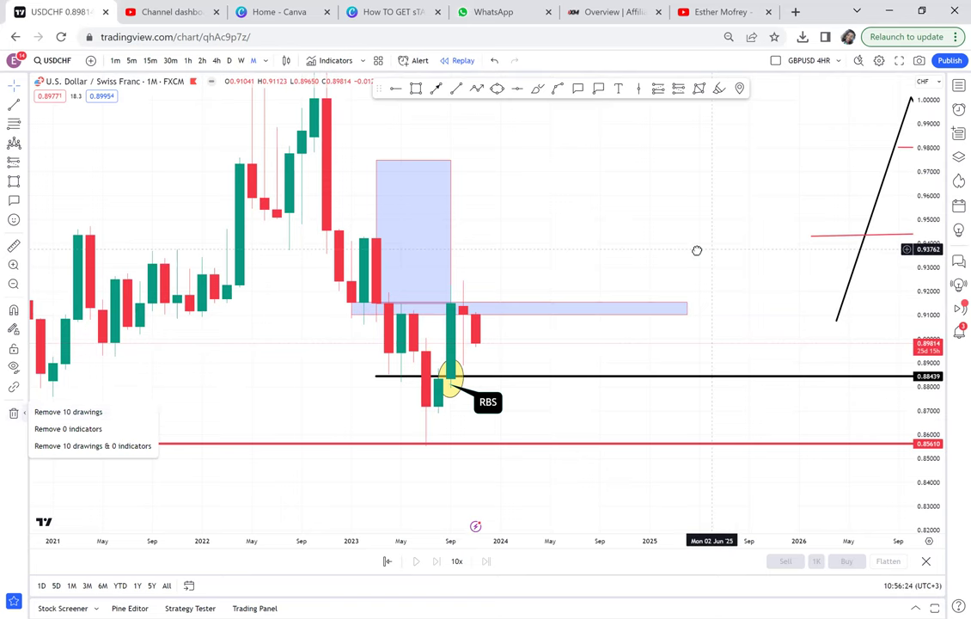
Review the sketched double-top scenarios and remove all drawings from the chart
{"action": "left_click_drag", "start_coordinate": [551, 316], "coordinate": [392, 410]}
{"action": "left_click_drag", "start_coordinate": [605, 344], "coordinate": [471, 329]}
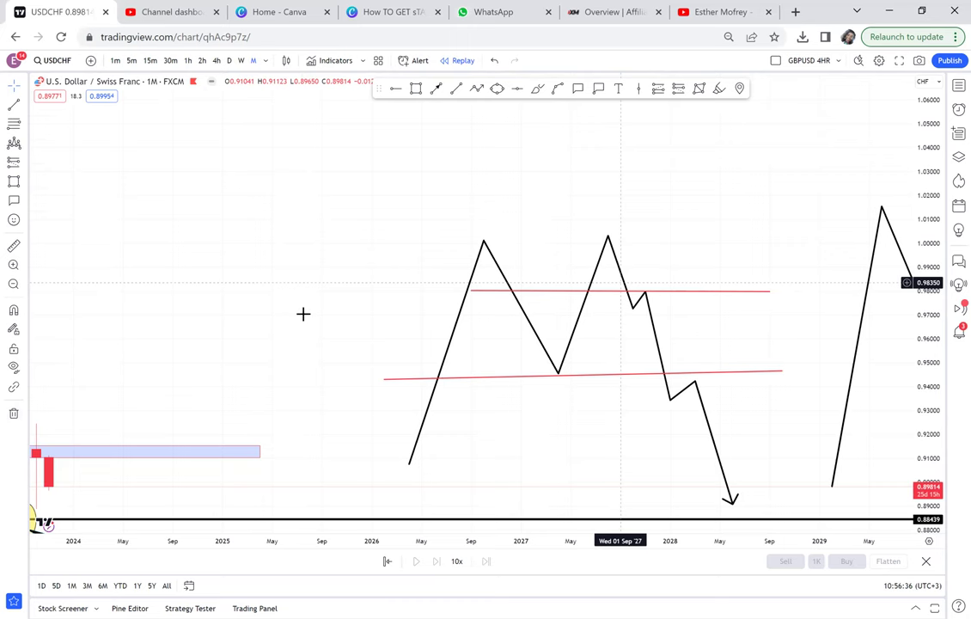
{"action": "left_click_drag", "start_coordinate": [319, 304], "coordinate": [620, 170]}
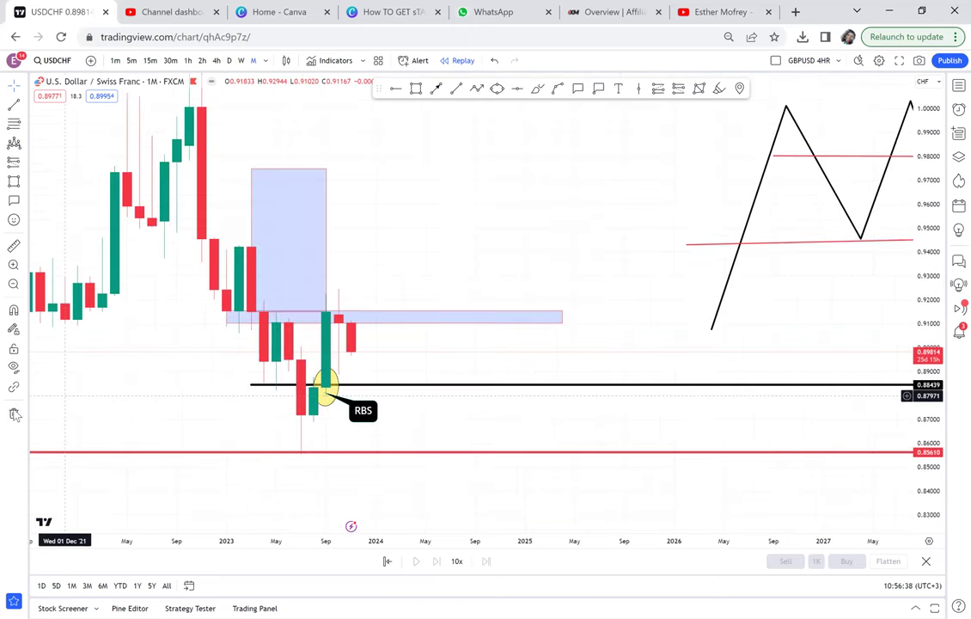
{"action": "left_click", "coordinate": [14, 413]}
{"action": "left_click", "coordinate": [21, 366]}
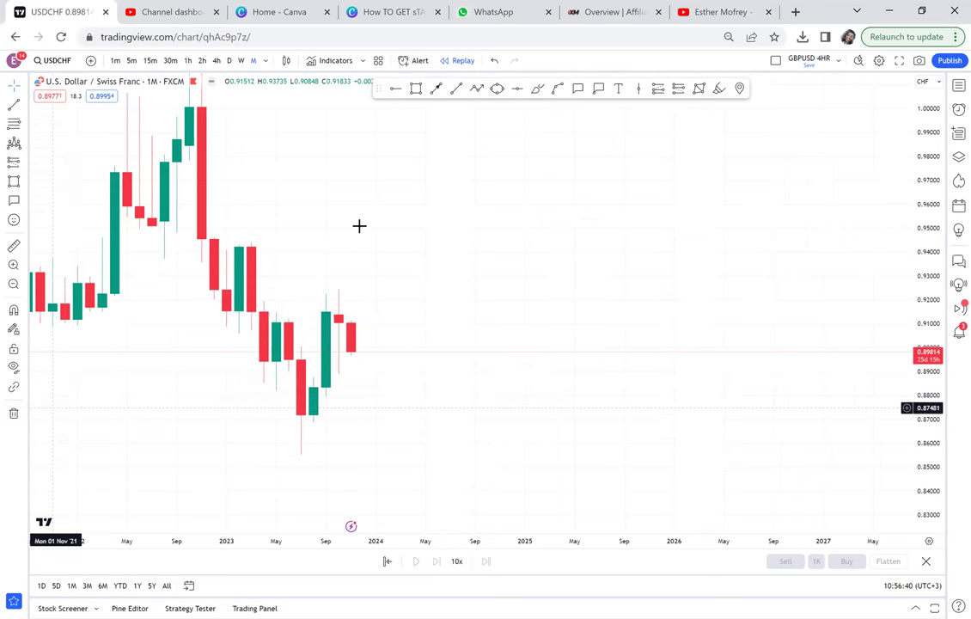
Switch the chart to the weekly timeframe and examine the 2023 price swings from the July low to the latest candles
{"action": "scroll", "coordinate": [497, 199], "scroll_direction": "left", "scroll_amount": 3}
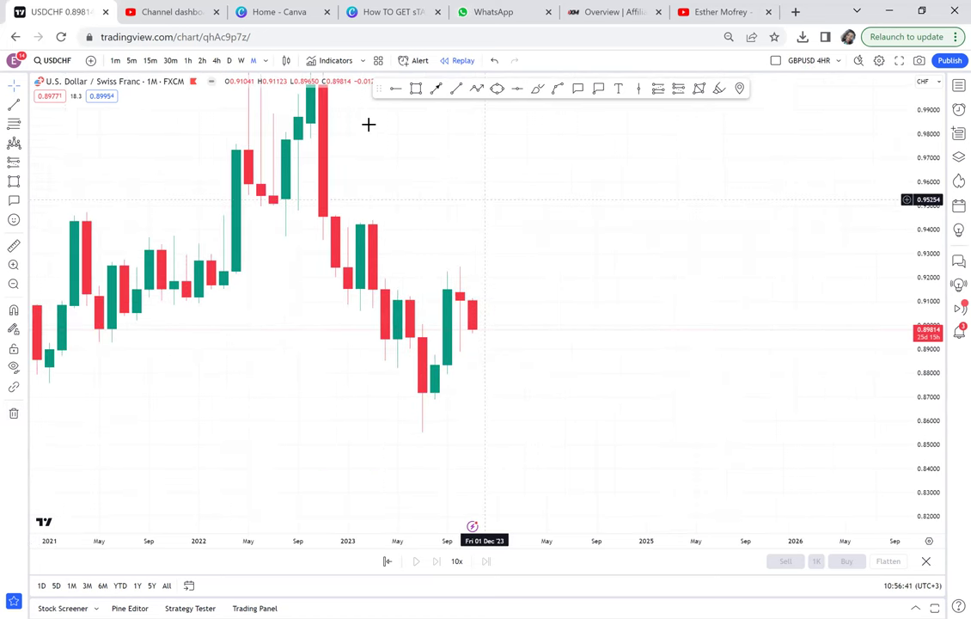
{"action": "left_click", "coordinate": [242, 61]}
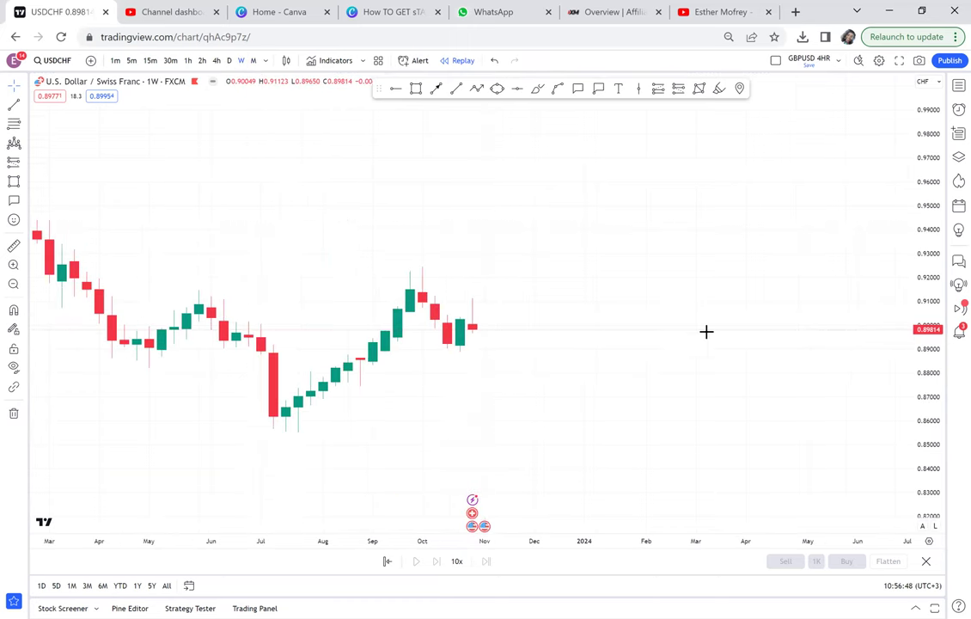
{"action": "scroll", "coordinate": [707, 332], "scroll_direction": "down", "scroll_amount": 1}
{"action": "scroll", "coordinate": [706, 332], "scroll_direction": "down", "scroll_amount": 1}
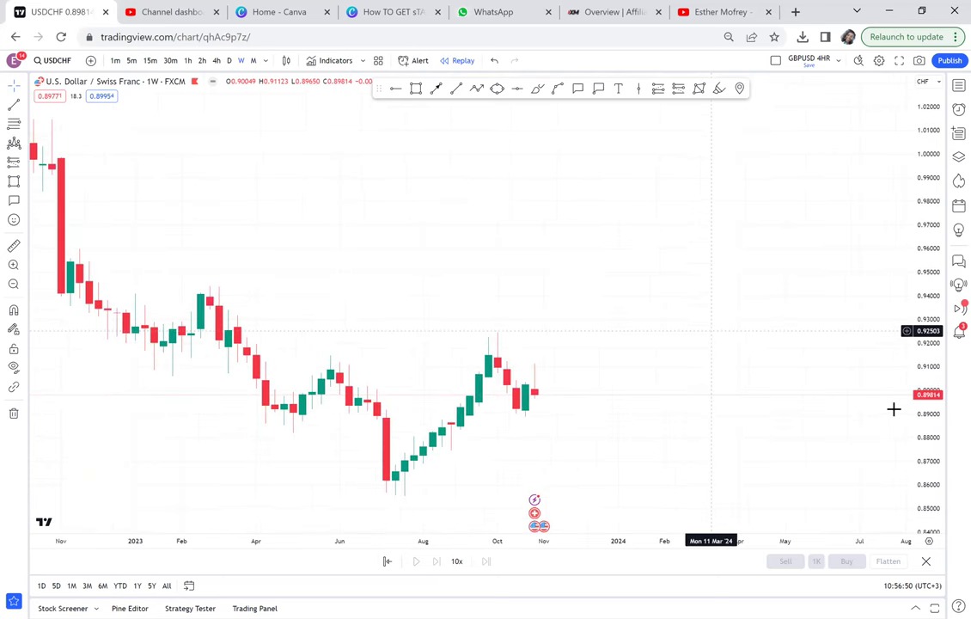
{"action": "scroll", "coordinate": [893, 407], "scroll_direction": "down", "scroll_amount": 1}
{"action": "left_click_drag", "start_coordinate": [870, 354], "coordinate": [839, 227]}
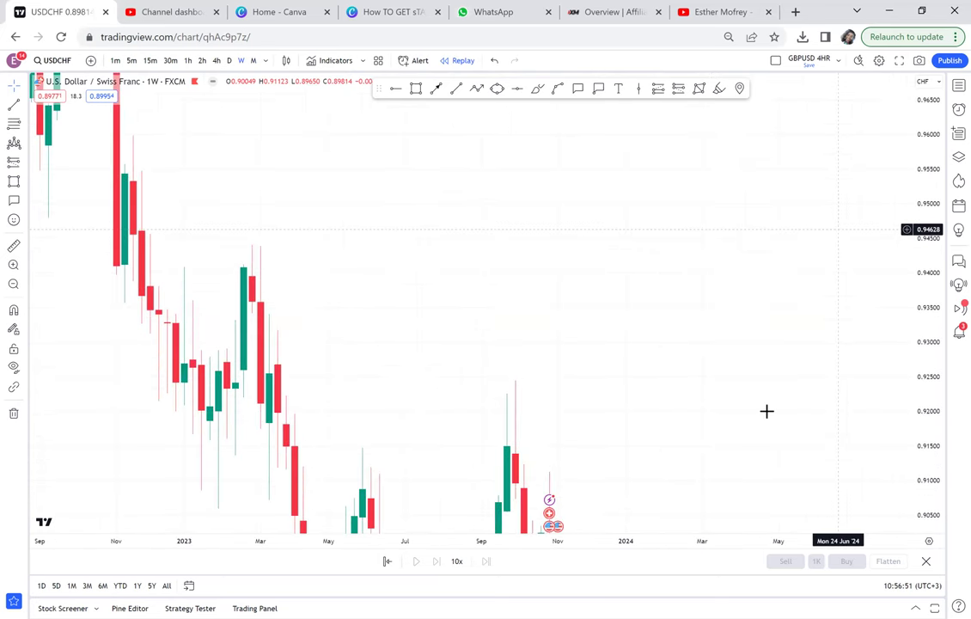
{"action": "left_click_drag", "start_coordinate": [769, 390], "coordinate": [783, 202]}
{"action": "scroll", "coordinate": [709, 322], "scroll_direction": "down", "scroll_amount": 1}
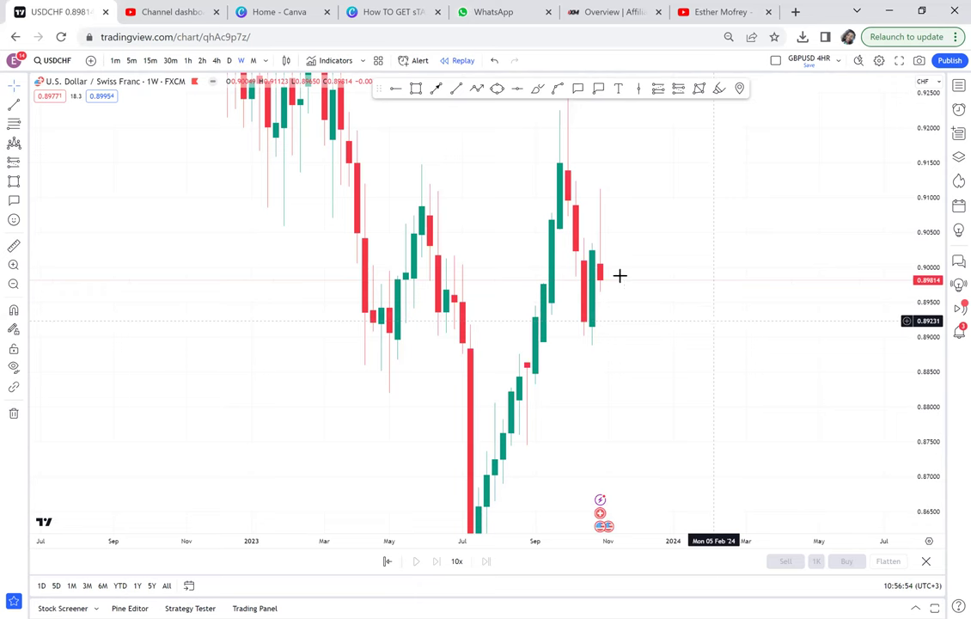
{"action": "scroll", "coordinate": [516, 412], "scroll_direction": "down", "scroll_amount": 1}
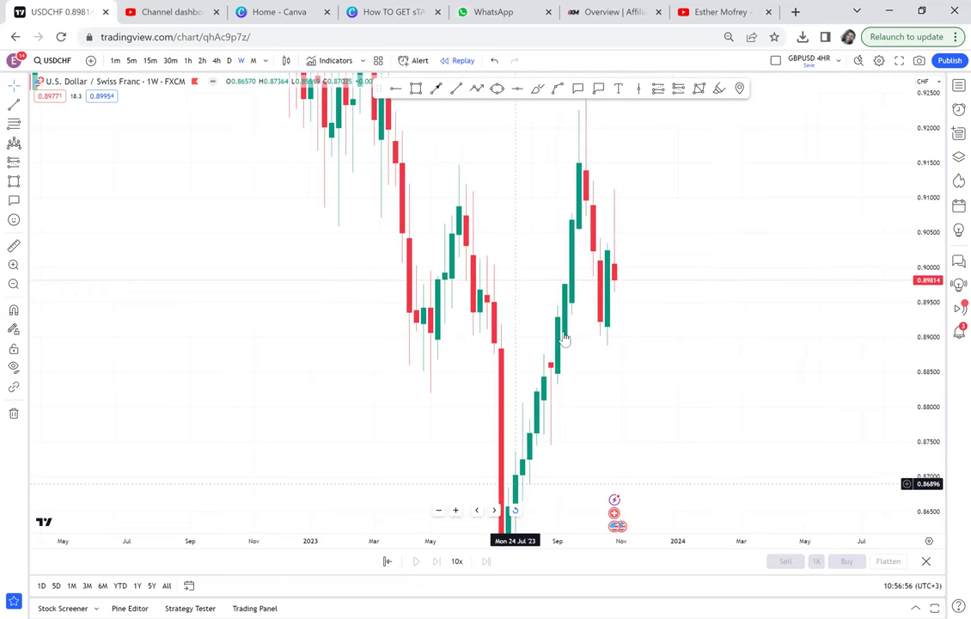
{"action": "left_click_drag", "start_coordinate": [505, 516], "coordinate": [487, 404]}
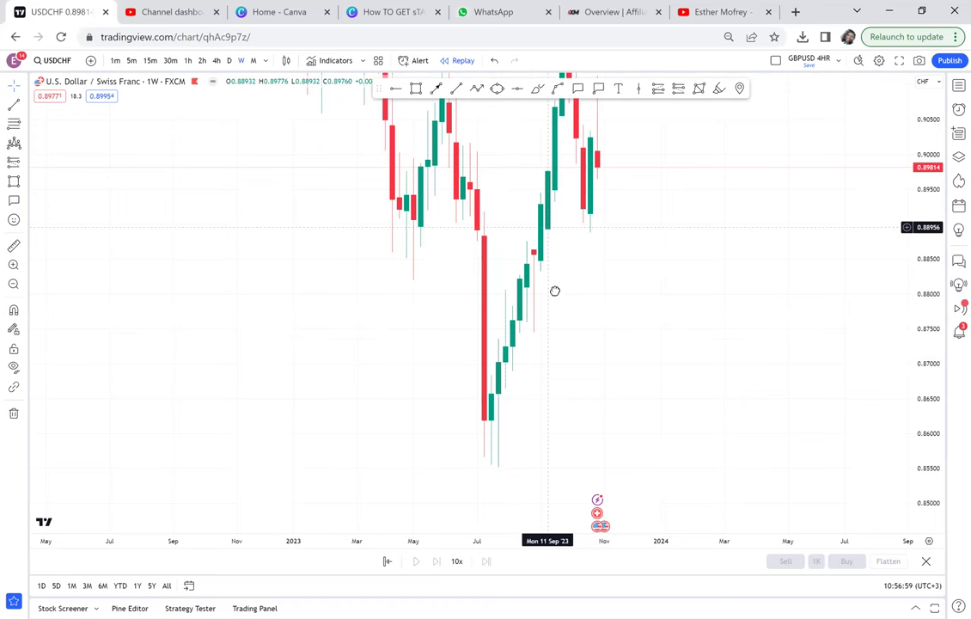
{"action": "left_click_drag", "start_coordinate": [556, 291], "coordinate": [536, 460]}
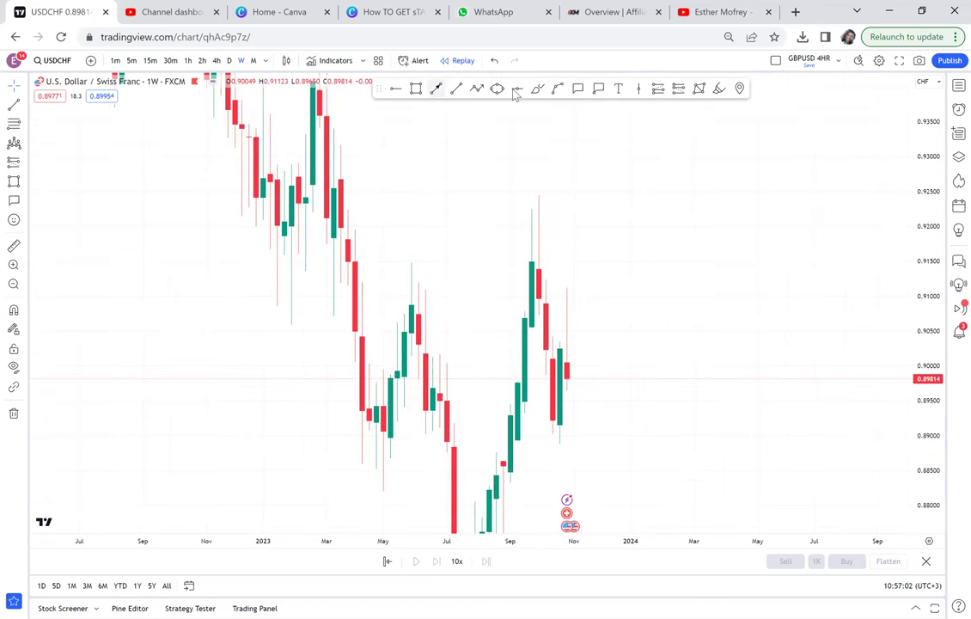
Place a horizontal line at 0.91467 near the late-September candle's close and inspect that level up close
{"action": "left_click", "coordinate": [330, 263]}
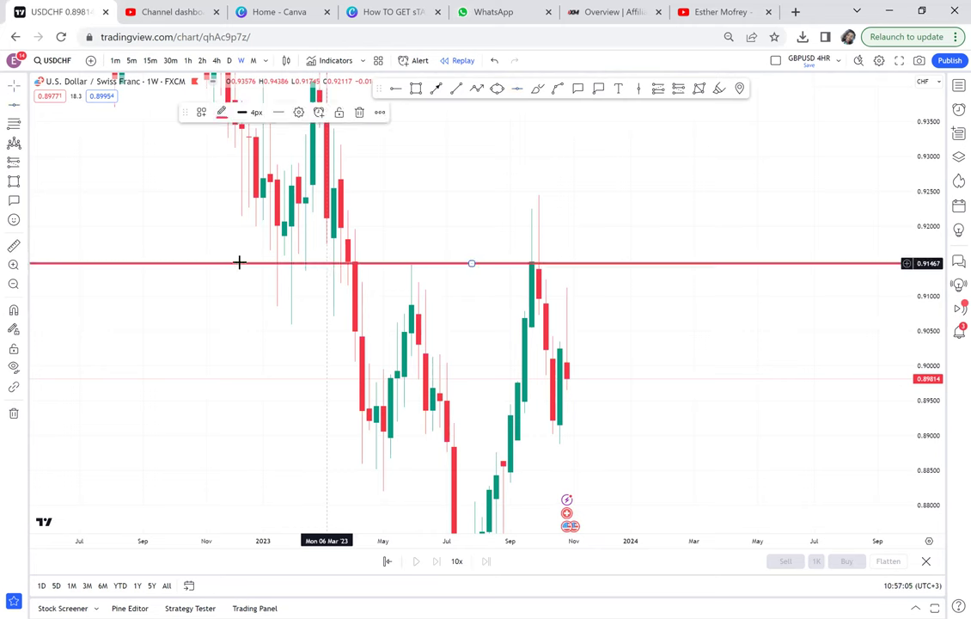
{"action": "left_click", "coordinate": [24, 264]}
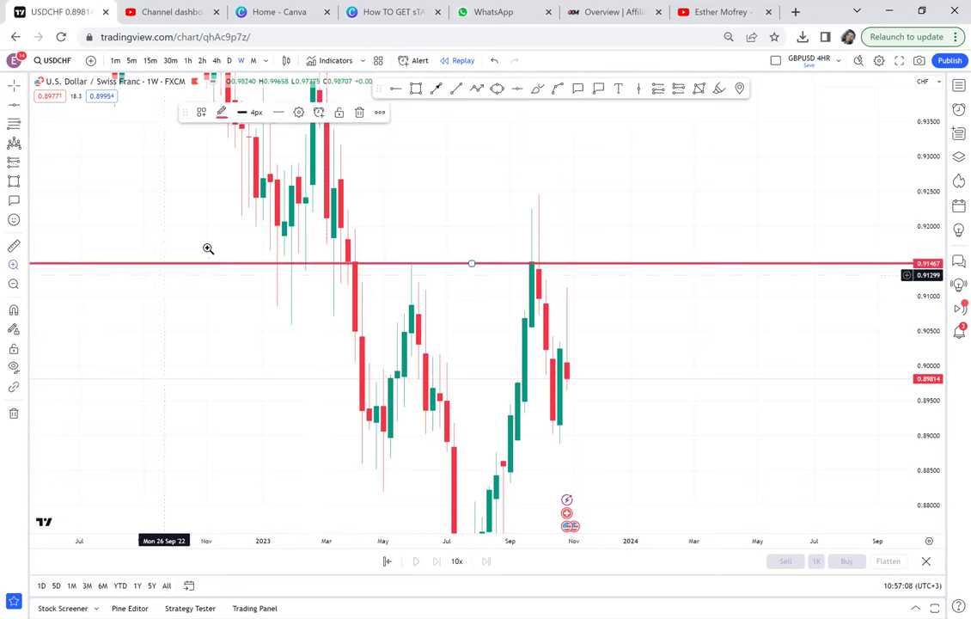
{"action": "left_click_drag", "start_coordinate": [208, 248], "coordinate": [649, 274]}
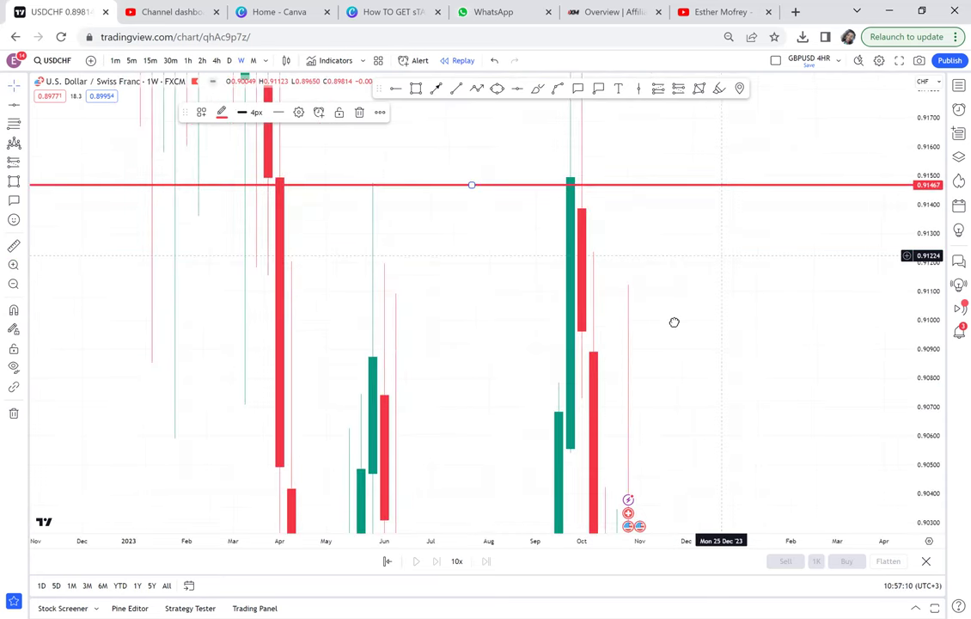
{"action": "left_click_drag", "start_coordinate": [674, 322], "coordinate": [644, 372]}
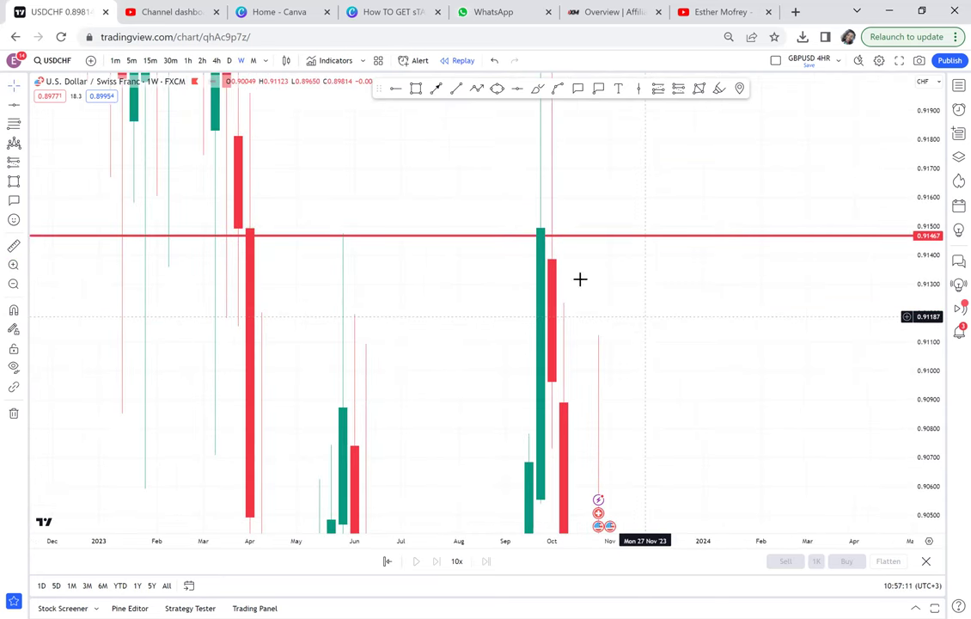
Draw an arrow pointing at the top of the late-September 2023 candle on the horizontal line, and delete the arrow
{"action": "left_click", "coordinate": [436, 89]}
{"action": "left_click_drag", "start_coordinate": [400, 162], "coordinate": [400, 177]}
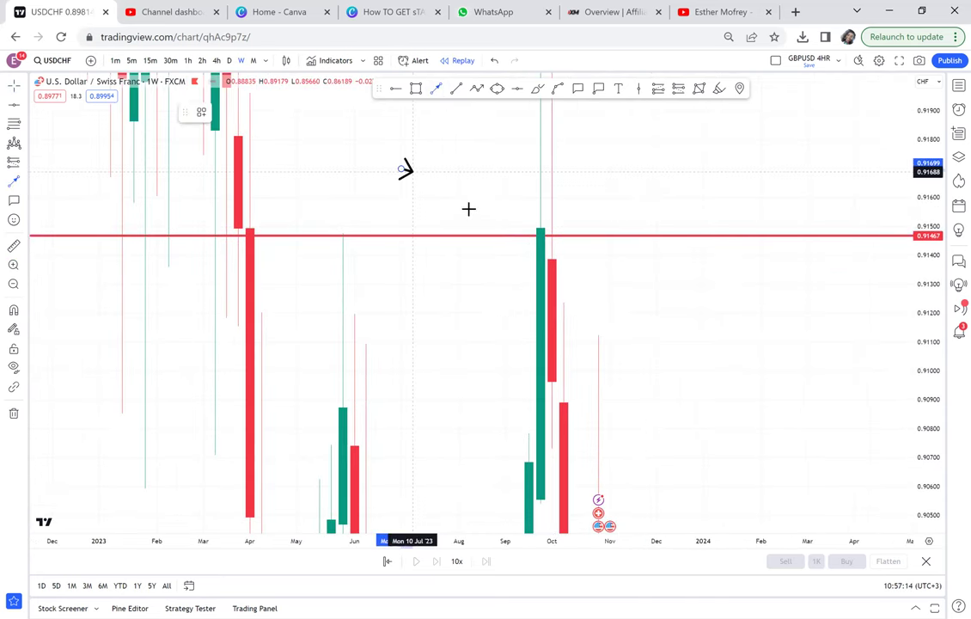
{"action": "left_click", "coordinate": [526, 215]}
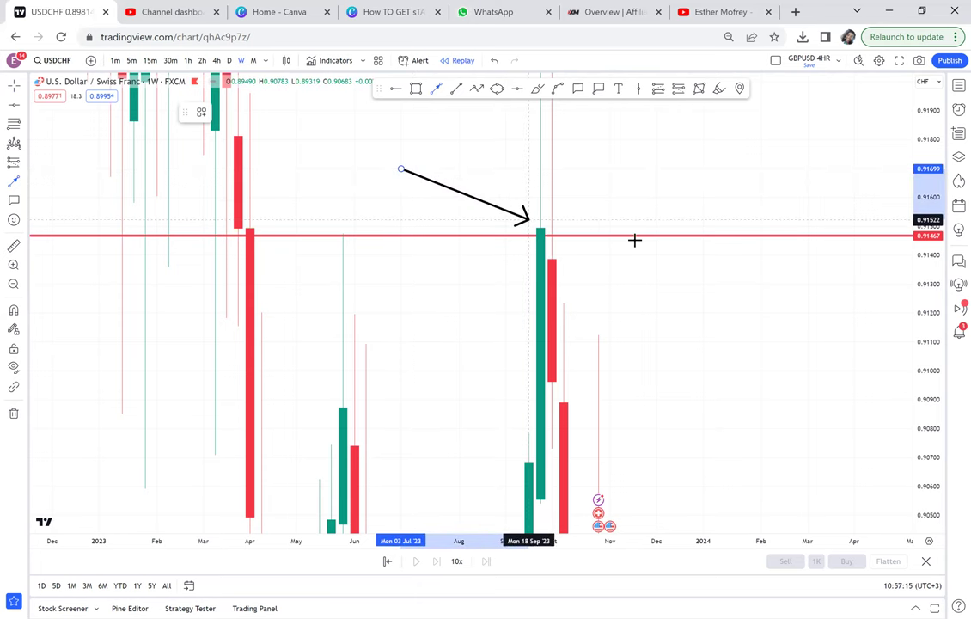
{"action": "left_click_drag", "start_coordinate": [564, 195], "coordinate": [584, 66]}
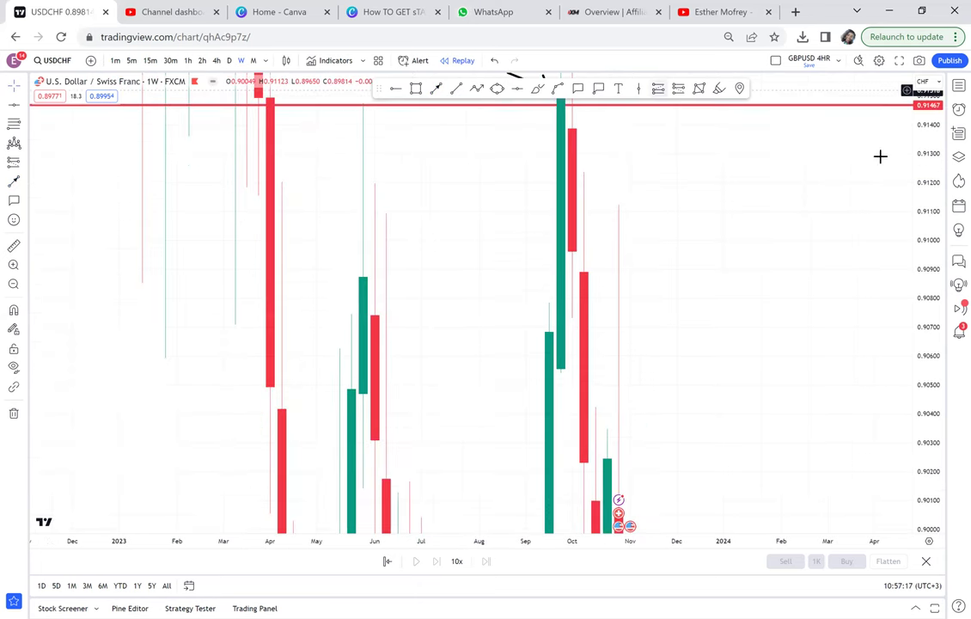
{"action": "left_click_drag", "start_coordinate": [926, 157], "coordinate": [919, 439]}
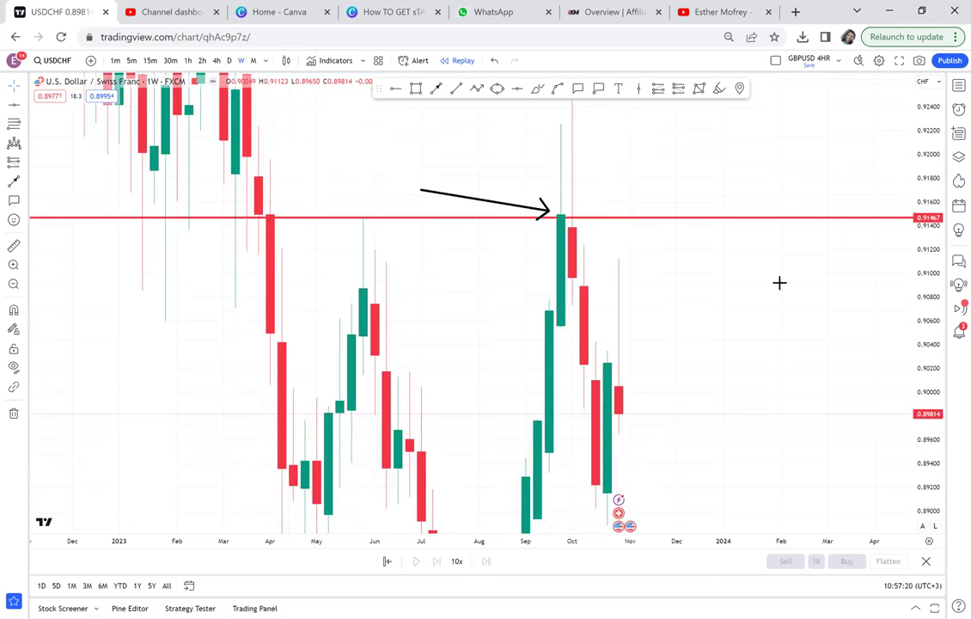
{"action": "left_click_drag", "start_coordinate": [777, 282], "coordinate": [732, 236]}
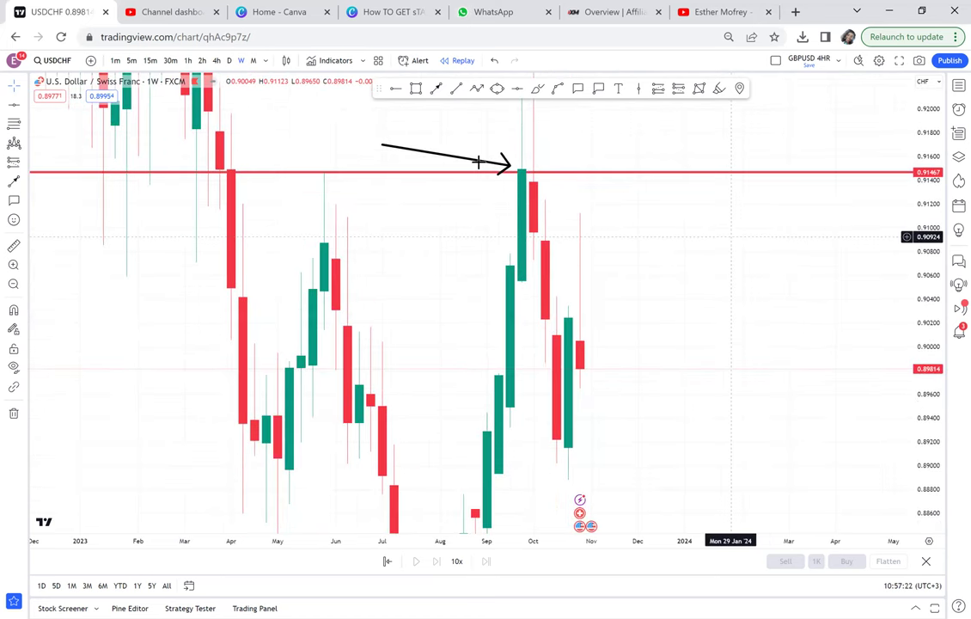
{"action": "left_click", "coordinate": [478, 161]}
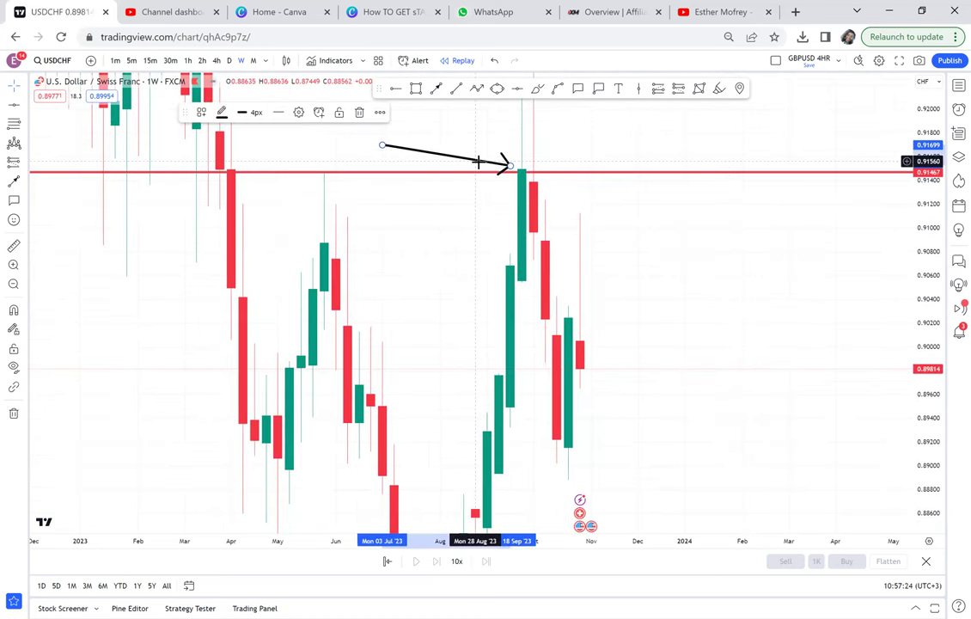
{"action": "key", "text": "Delete"}
Brush a loop around the September–October swing and a freehand path rising from about 0.893, retesting the horizontal line and climbing to about 0.923
{"action": "scroll", "coordinate": [476, 160], "scroll_direction": "down", "scroll_amount": 1}
{"action": "scroll", "coordinate": [808, 172], "scroll_direction": "down", "scroll_amount": 2}
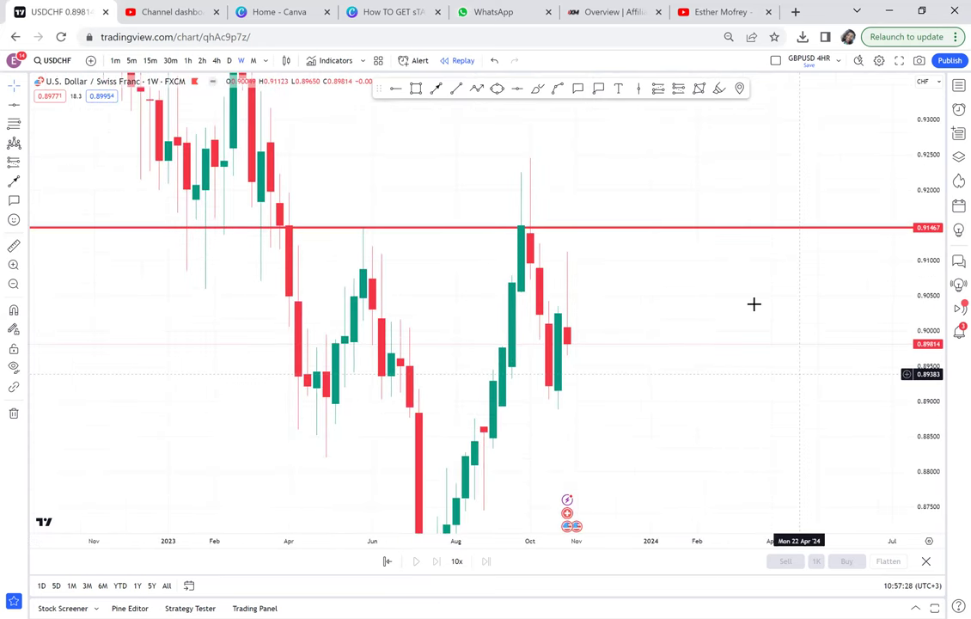
{"action": "left_click_drag", "start_coordinate": [754, 303], "coordinate": [487, 135]}
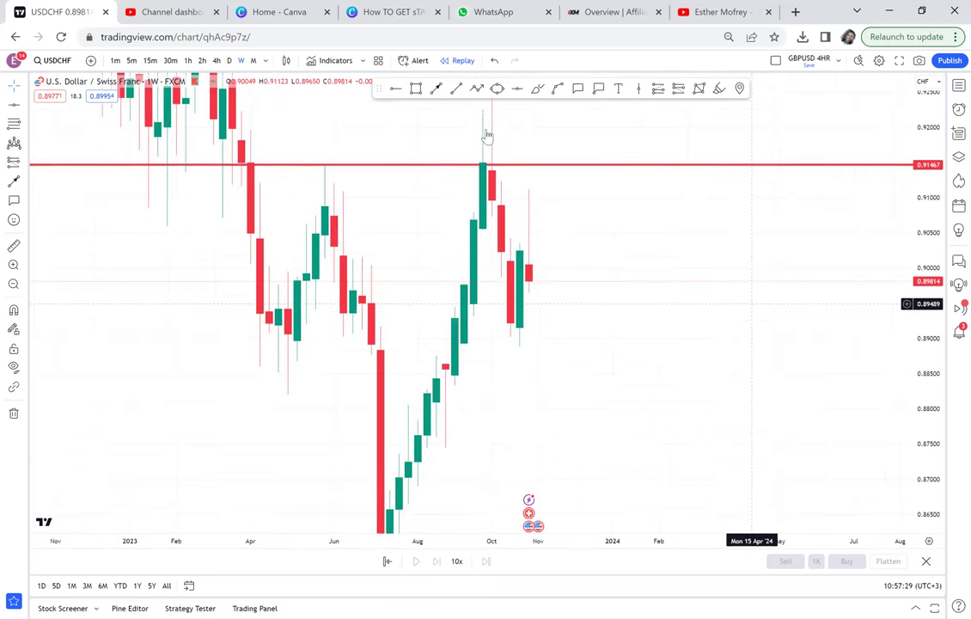
{"action": "left_click", "coordinate": [538, 89]}
{"action": "mouse_move", "coordinate": [426, 157]}
{"action": "left_mouse_down"}
{"action": "mouse_move", "coordinate": [555, 180]}
{"action": "mouse_move", "coordinate": [626, 371]}
{"action": "mouse_move", "coordinate": [483, 367]}
{"action": "left_mouse_up"}
{"action": "left_click_drag", "start_coordinate": [399, 163], "coordinate": [459, 337]}
{"action": "mouse_move", "coordinate": [567, 312]}
{"action": "left_mouse_down"}
{"action": "mouse_move", "coordinate": [603, 158]}
{"action": "mouse_move", "coordinate": [647, 108]}
{"action": "left_mouse_up"}
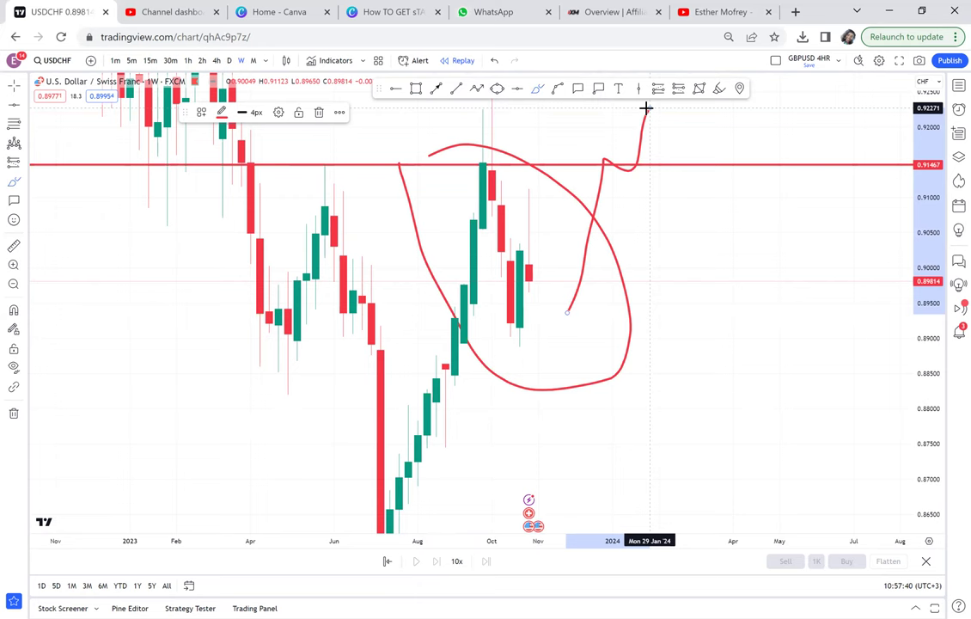
Remove all three drawings from the weekly USDCHF chart and bring the full July-to-October swing into view
{"action": "left_click", "coordinate": [13, 415]}
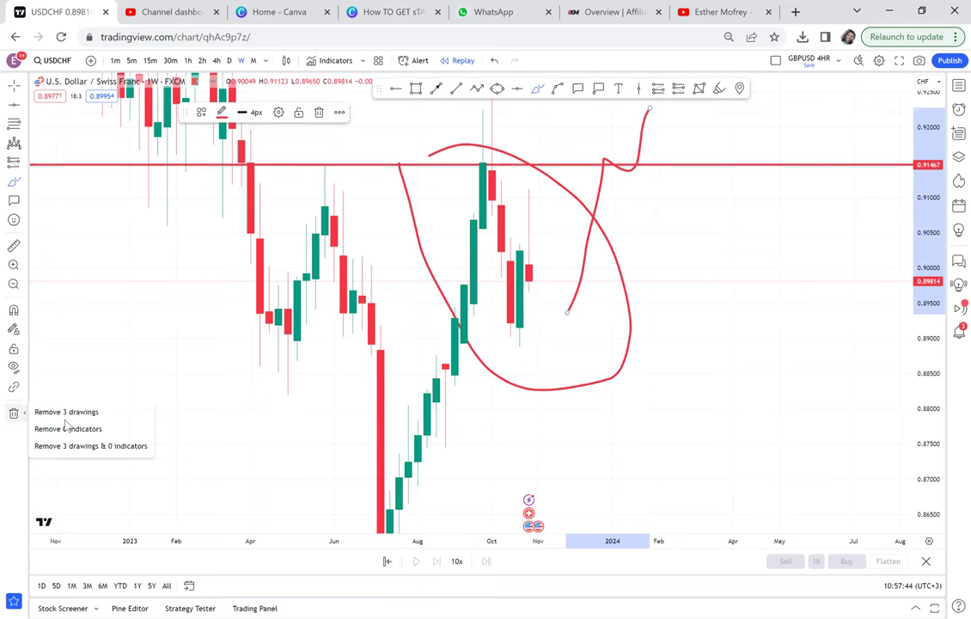
{"action": "left_click", "coordinate": [64, 417]}
{"action": "scroll", "coordinate": [484, 385], "scroll_direction": "down", "scroll_amount": 1}
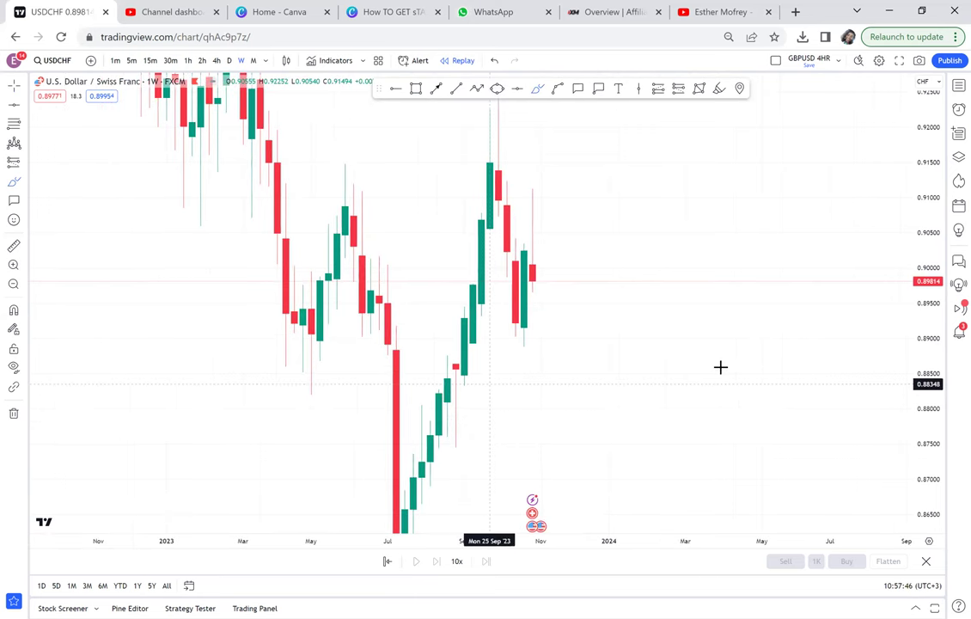
{"action": "scroll", "coordinate": [741, 348], "scroll_direction": "up", "scroll_amount": 1}
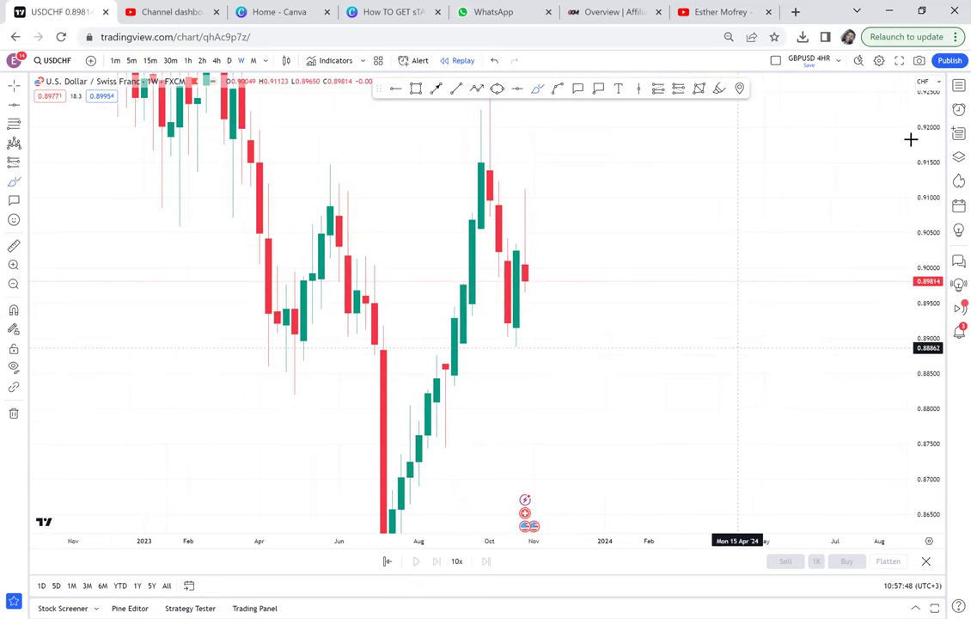
{"action": "left_click_drag", "start_coordinate": [920, 240], "coordinate": [656, 276]}
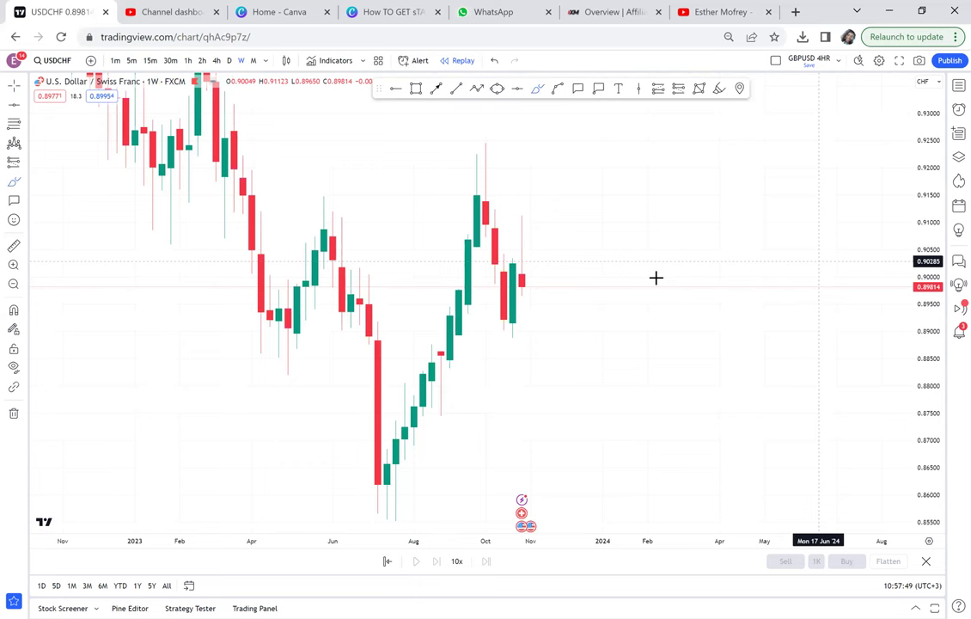
Switch the chart to the daily timeframe and examine the price swings from the July low to early November
{"action": "left_click", "coordinate": [230, 61]}
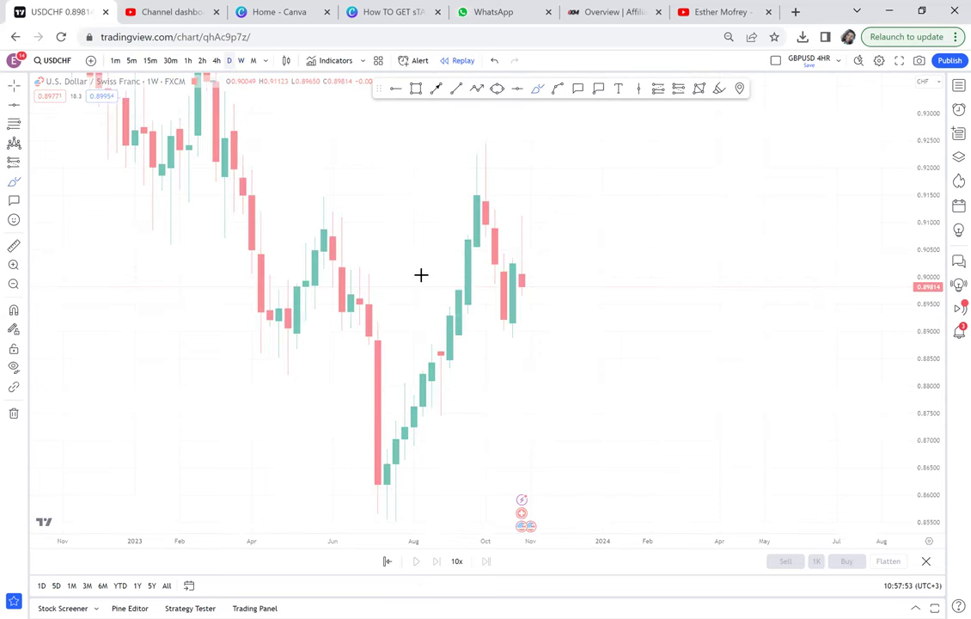
{"action": "scroll", "coordinate": [421, 275], "scroll_direction": "down", "scroll_amount": 2}
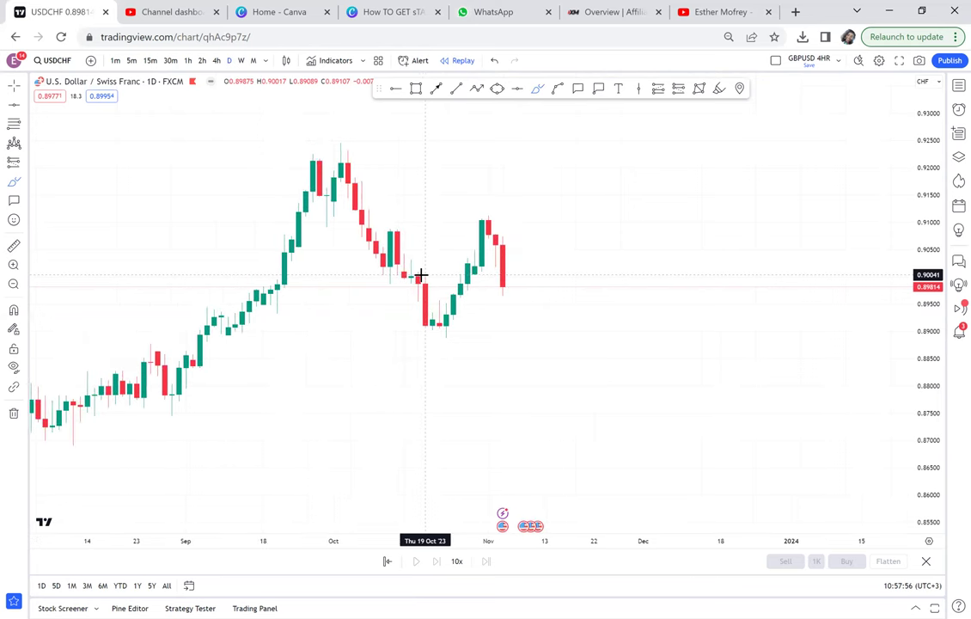
{"action": "scroll", "coordinate": [421, 275], "scroll_direction": "down", "scroll_amount": 2}
{"action": "scroll", "coordinate": [900, 421], "scroll_direction": "down", "scroll_amount": 1}
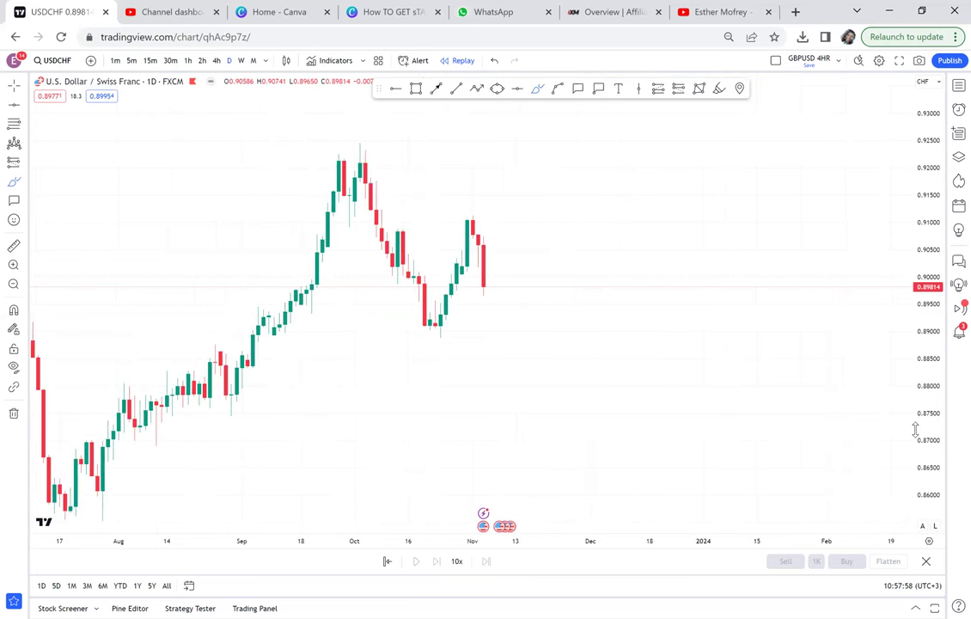
{"action": "left_click_drag", "start_coordinate": [915, 430], "coordinate": [880, 286]}
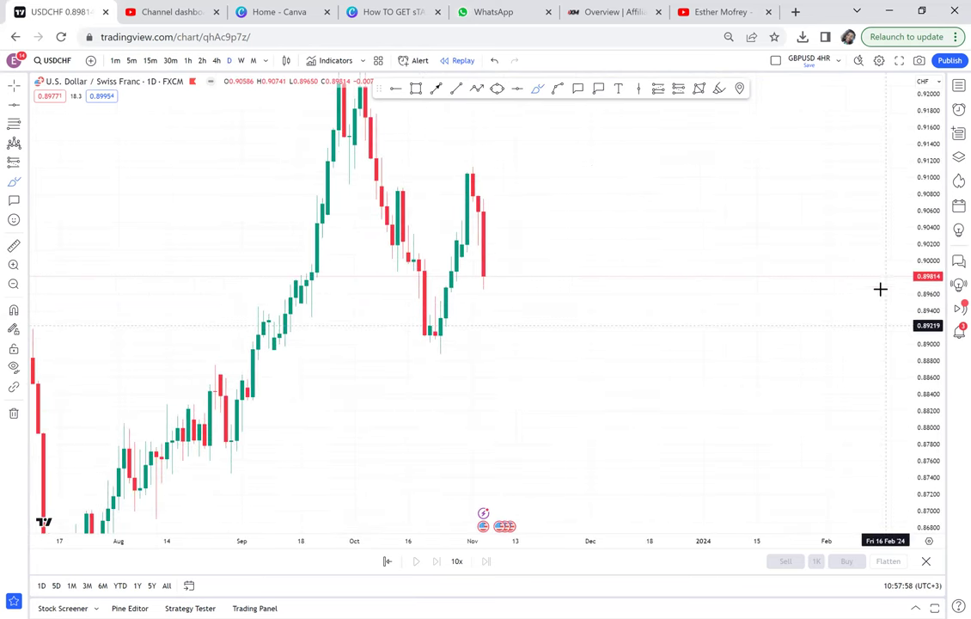
Brush a small loop around the late-October low near 0.890 on the daily chart, and undo it
{"action": "left_click", "coordinate": [538, 92]}
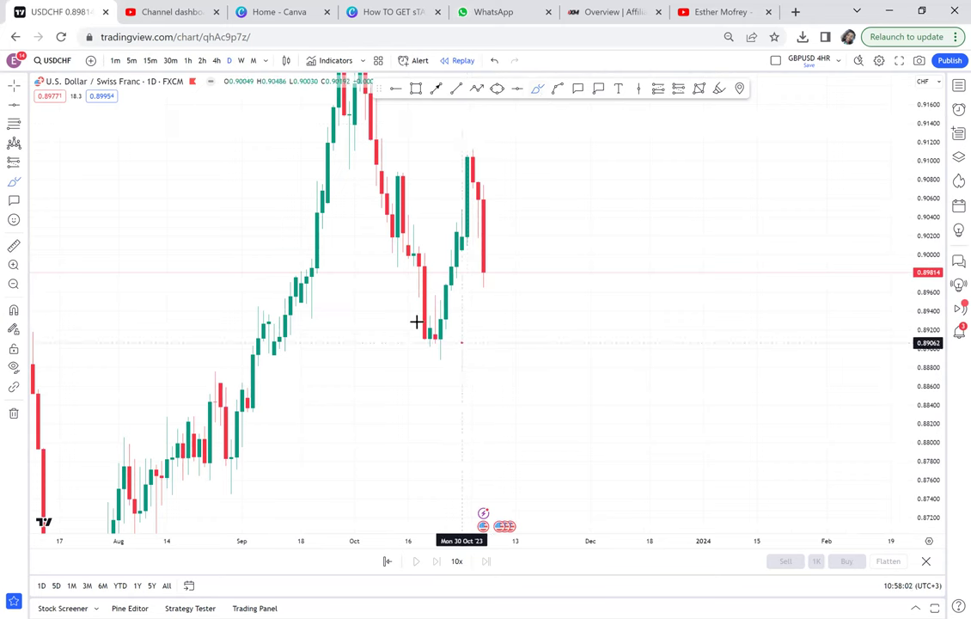
{"action": "mouse_move", "coordinate": [410, 360]}
{"action": "left_mouse_down"}
{"action": "mouse_move", "coordinate": [447, 358]}
{"action": "mouse_move", "coordinate": [453, 326]}
{"action": "left_mouse_up"}
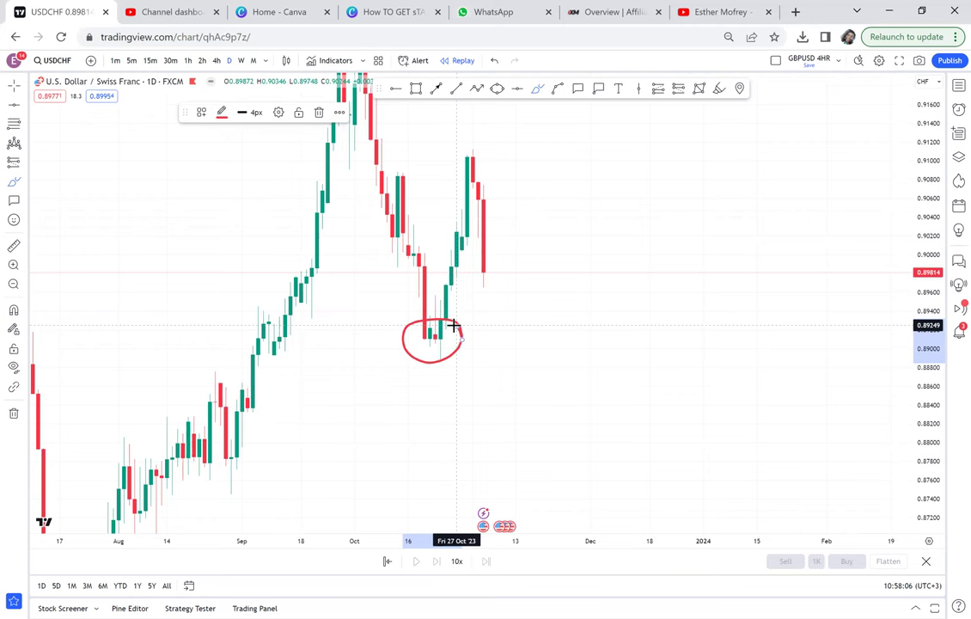
{"action": "left_click", "coordinate": [497, 62]}
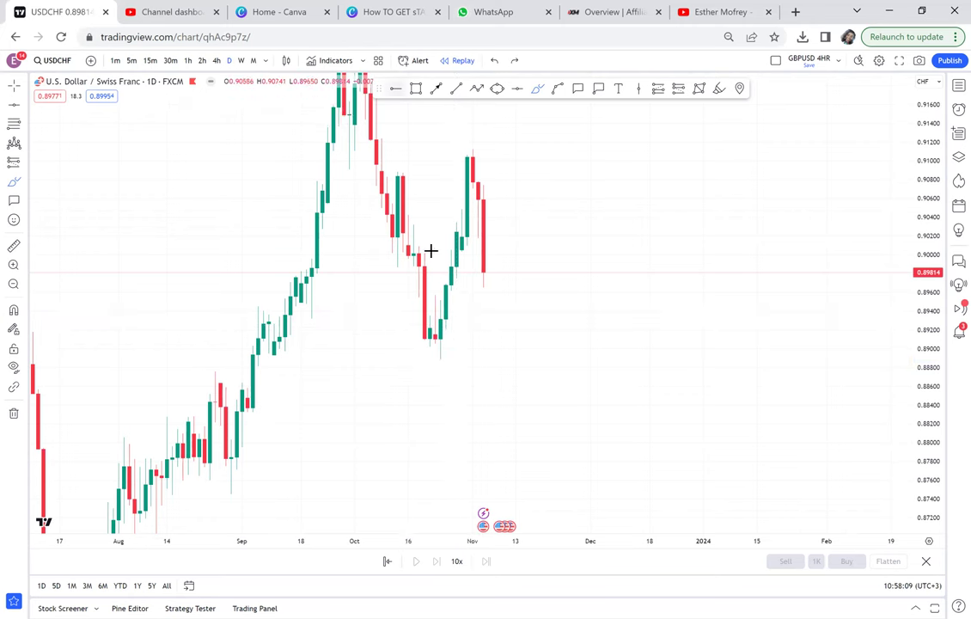
Place two horizontal rays around the late-October low, one at 0.89578 from 9 October and one at 0.88887 from 5 October
{"action": "key", "text": "Escape"}
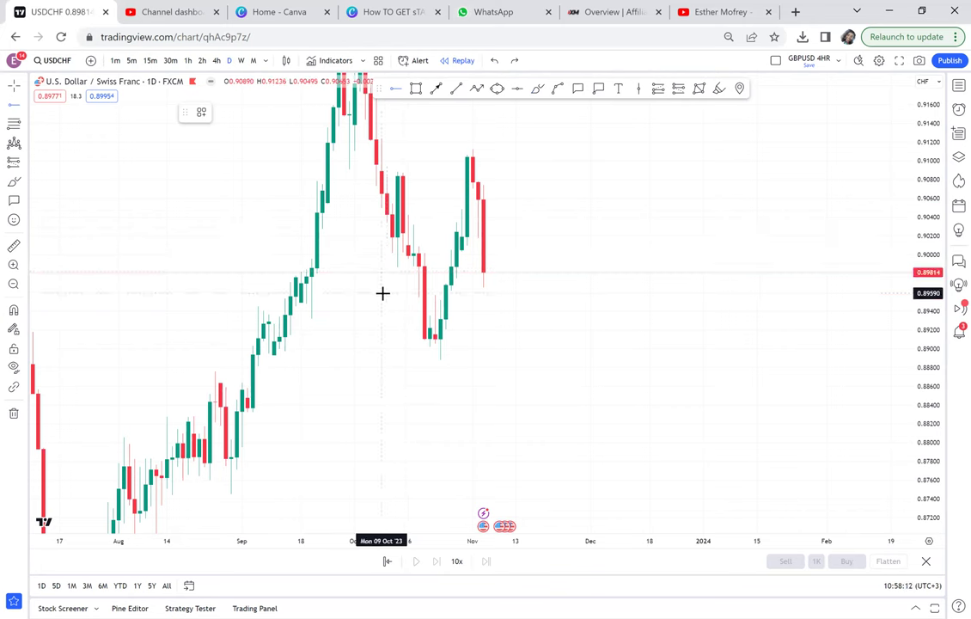
{"action": "left_click", "coordinate": [381, 294]}
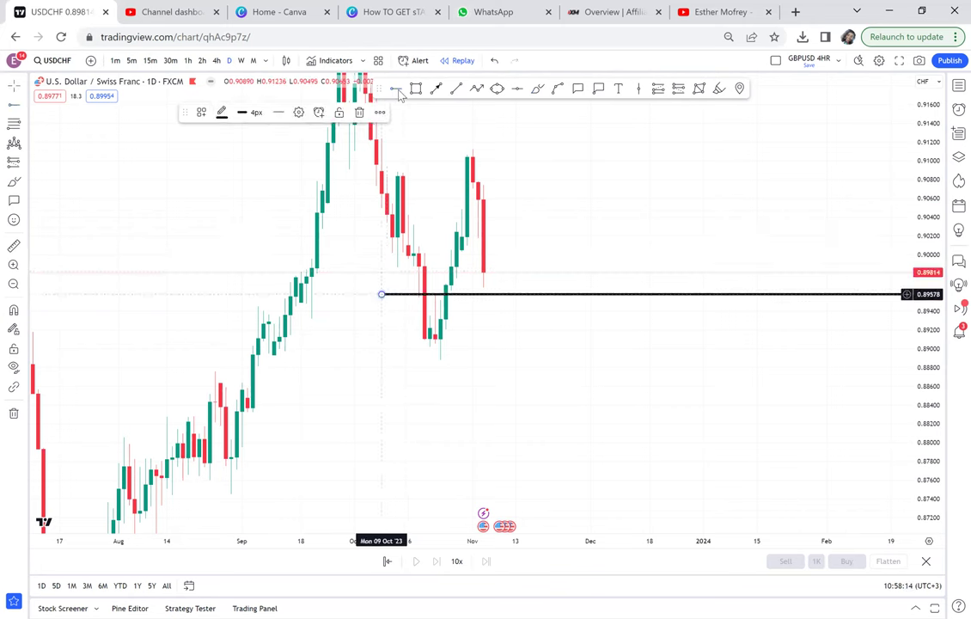
{"action": "left_click", "coordinate": [375, 363]}
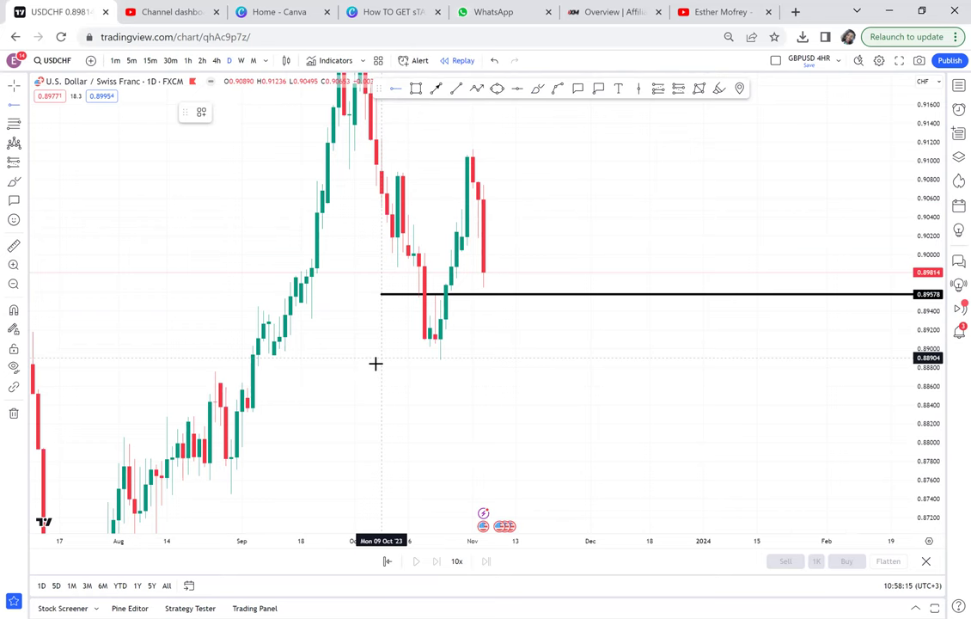
{"action": "left_click", "coordinate": [375, 364]}
{"action": "left_click_drag", "start_coordinate": [376, 365], "coordinate": [371, 361]}
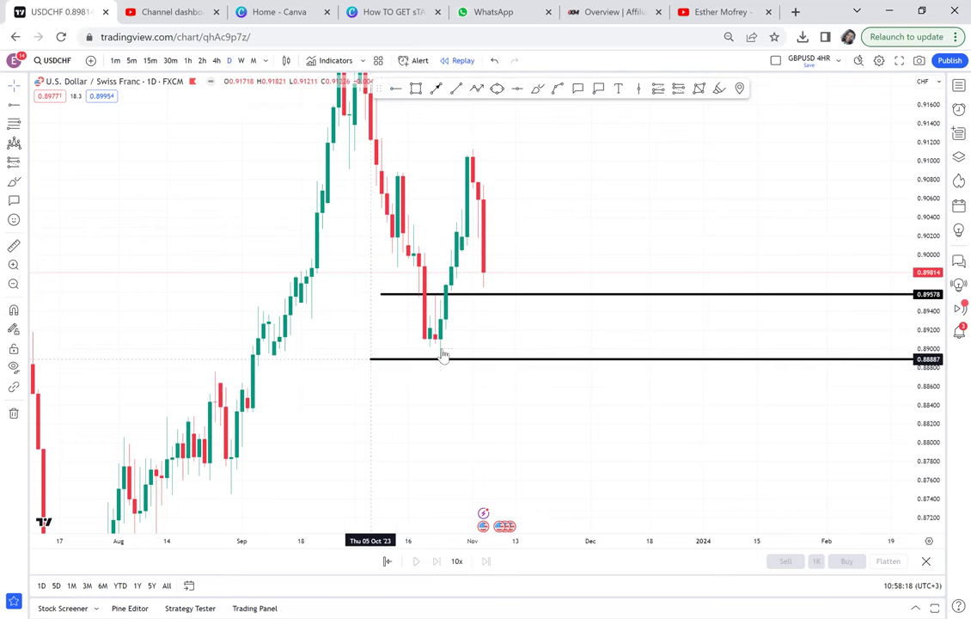
{"action": "scroll", "coordinate": [444, 354], "scroll_direction": "up", "scroll_amount": 1}
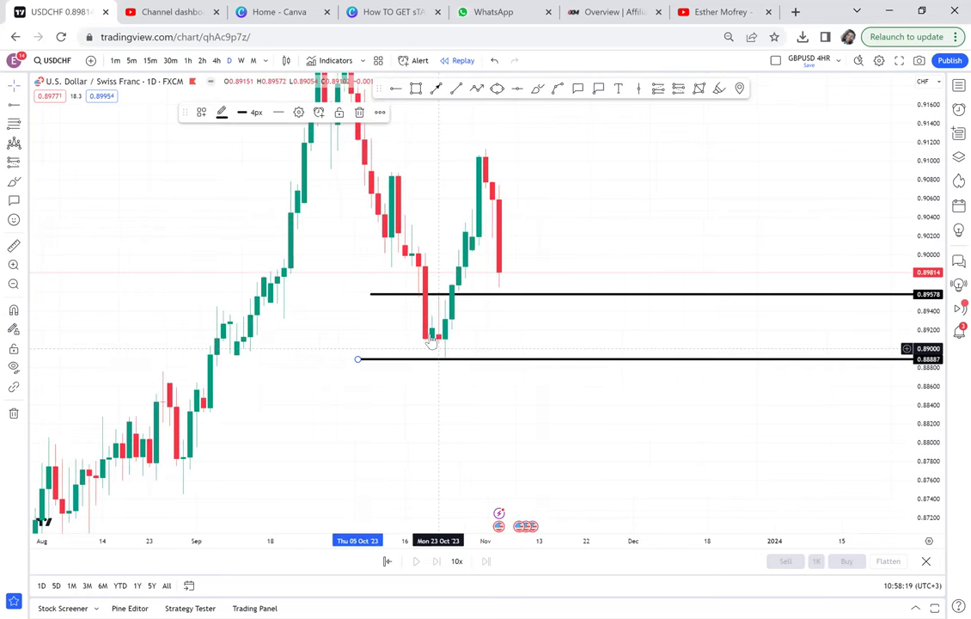
{"action": "scroll", "coordinate": [434, 341], "scroll_direction": "up", "scroll_amount": 1}
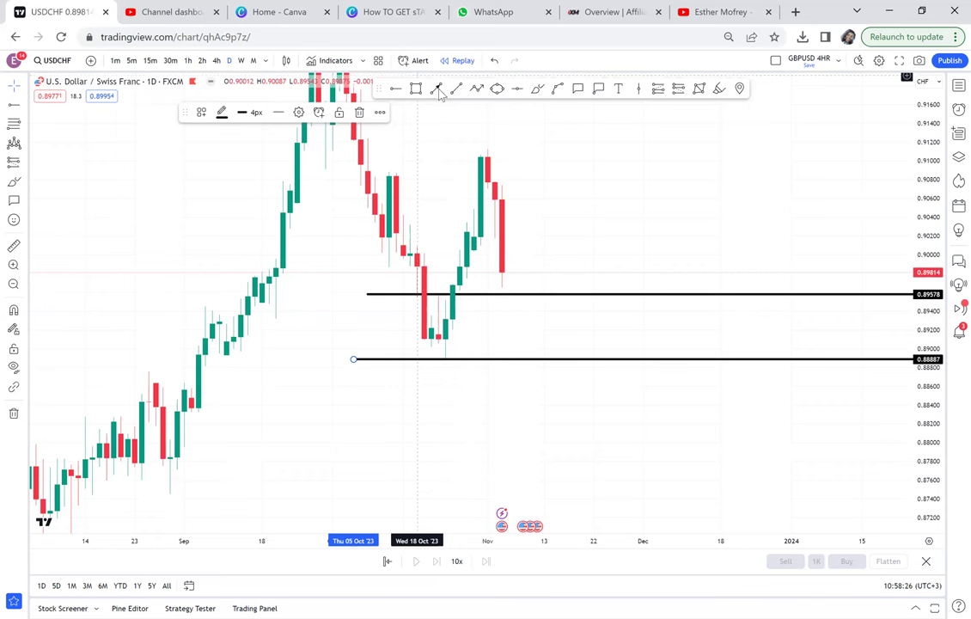
Draw an arrow between the two rays from 17 October at about 0.8935 back to the 13 September candle at about 0.8914
{"action": "left_click", "coordinate": [410, 316]}
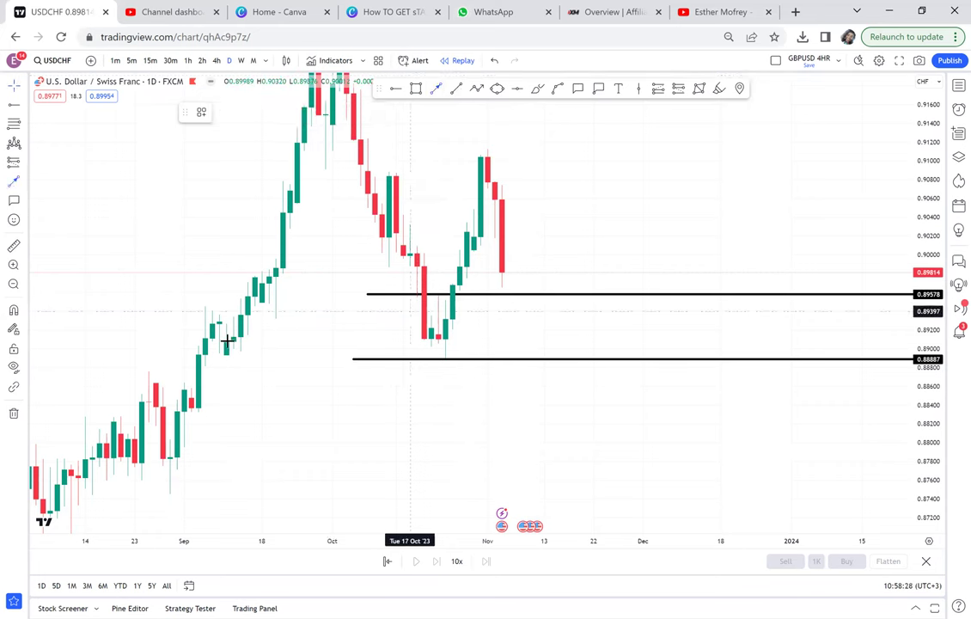
{"action": "left_click", "coordinate": [273, 332]}
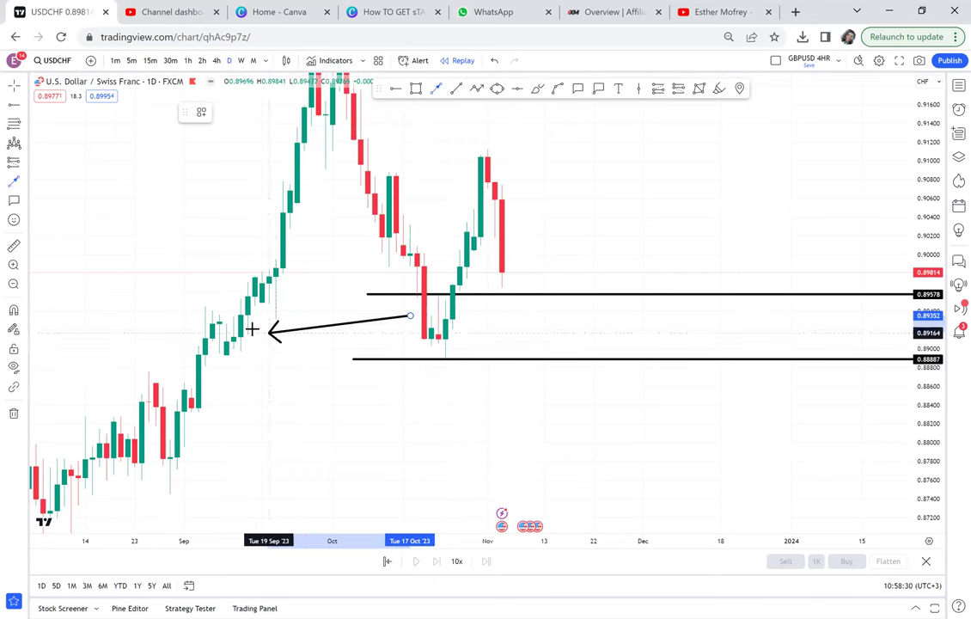
{"action": "left_click", "coordinate": [241, 334]}
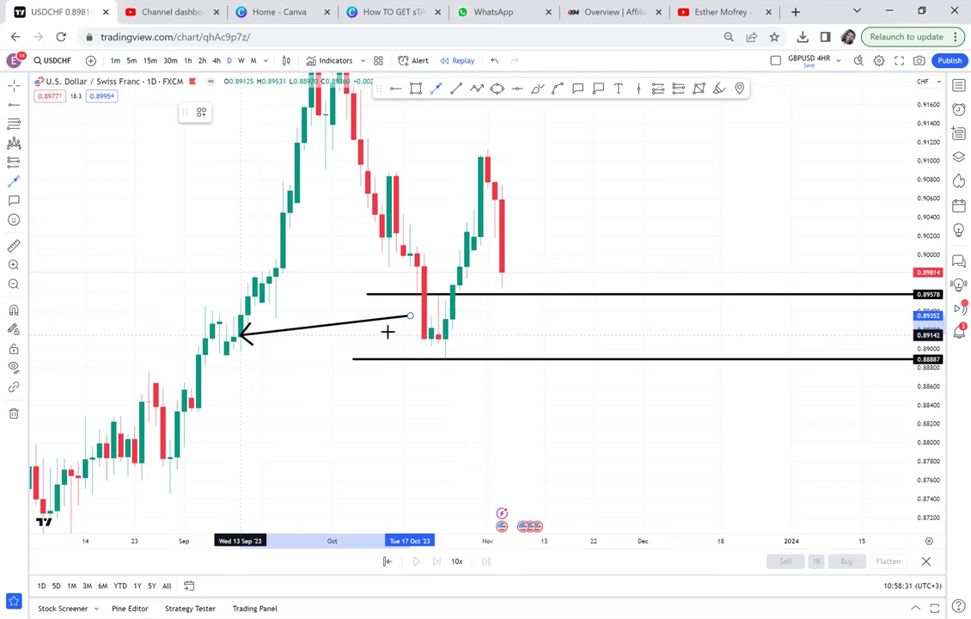
{"action": "left_click", "coordinate": [411, 318]}
Place a horizontal ray at 0.90865 from 22 September and draw an arrow above it from 26 October back to 10 October at about 0.911
{"action": "left_click_drag", "start_coordinate": [596, 189], "coordinate": [561, 256]}
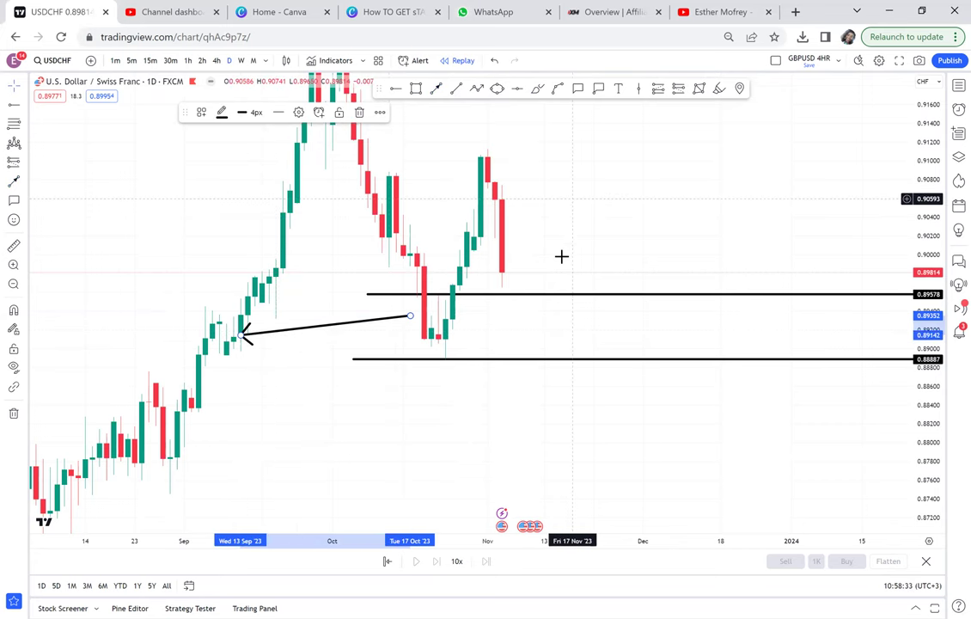
{"action": "left_click", "coordinate": [256, 241]}
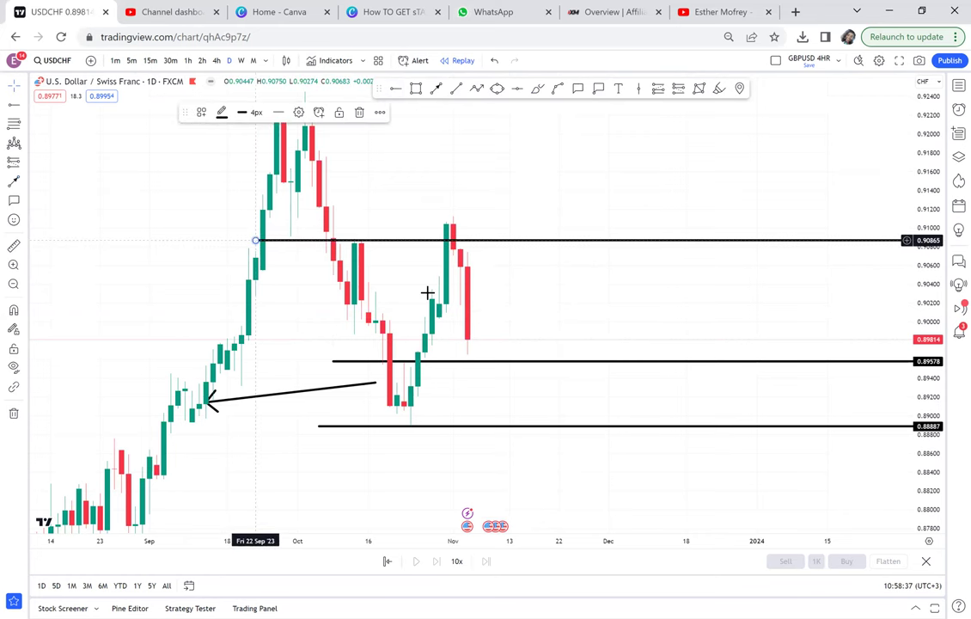
{"action": "left_click", "coordinate": [436, 90]}
{"action": "left_click", "coordinate": [425, 219]}
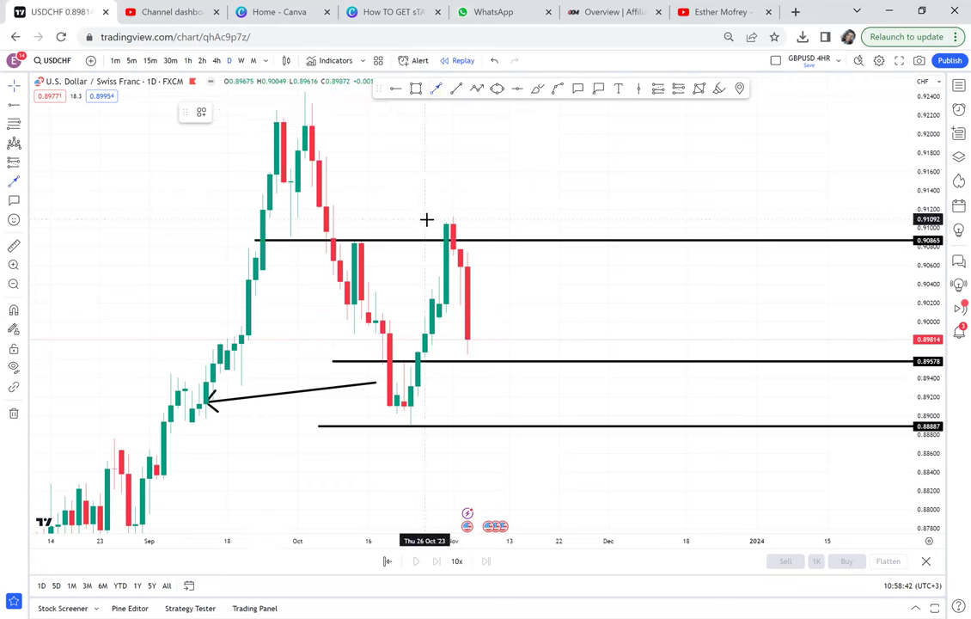
{"action": "left_click", "coordinate": [327, 216]}
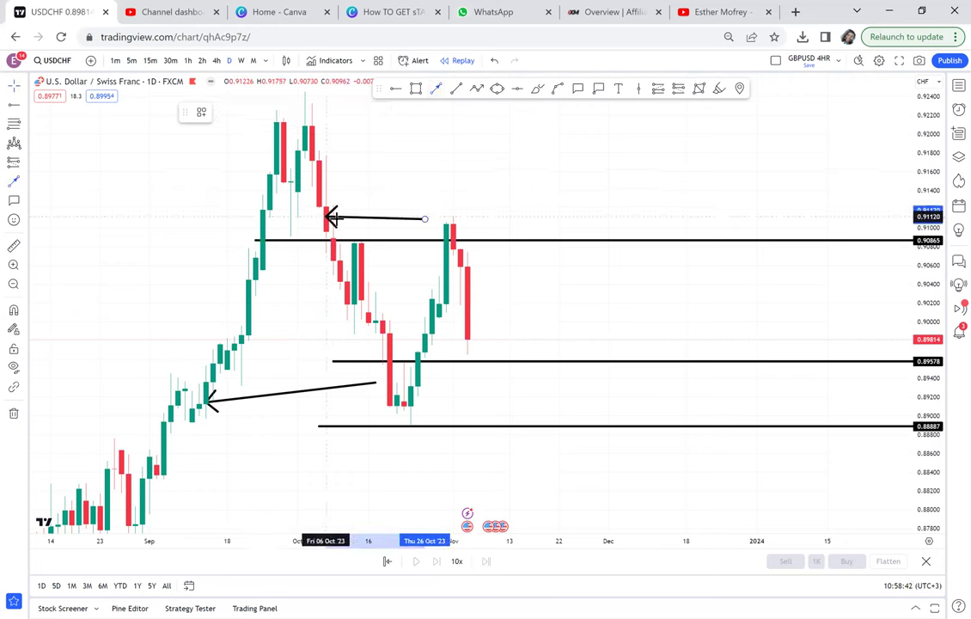
{"action": "left_click", "coordinate": [338, 221]}
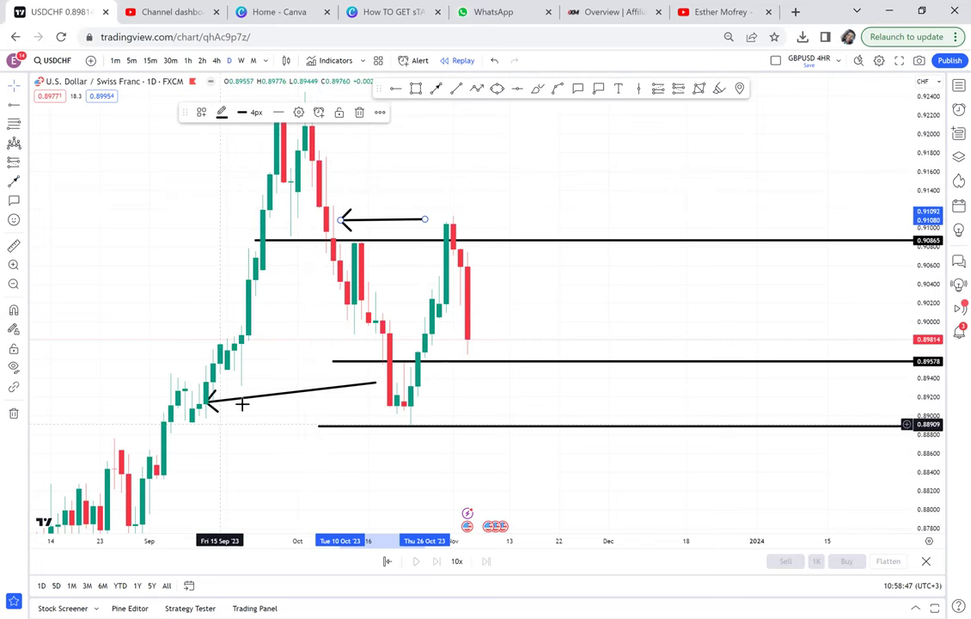
{"action": "left_click_drag", "start_coordinate": [504, 218], "coordinate": [526, 186]}
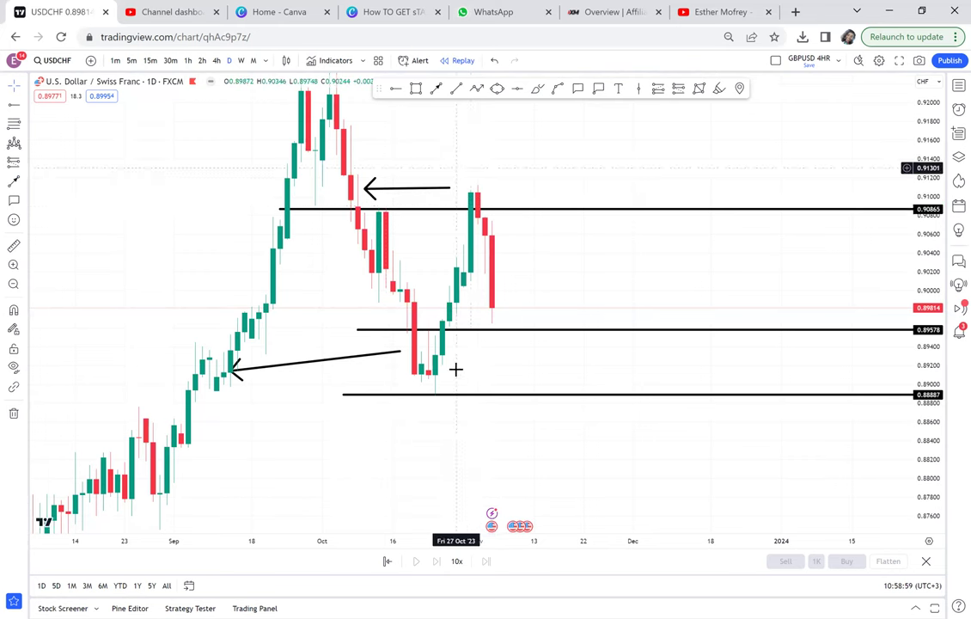
Switch the chart to the 4-hour timeframe and examine the September to November price action around the three rays
{"action": "left_click", "coordinate": [217, 62]}
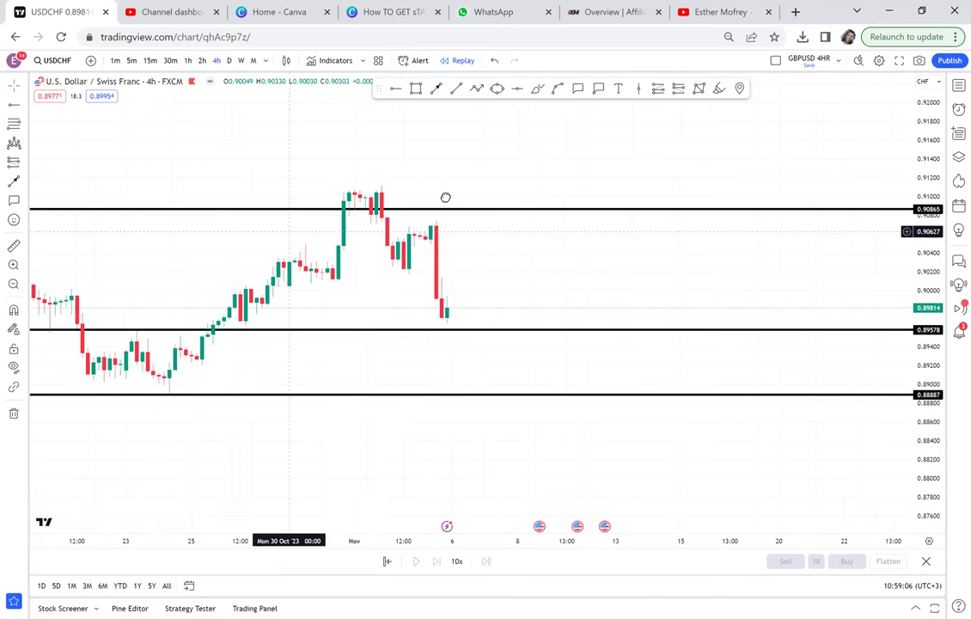
{"action": "left_click_drag", "start_coordinate": [445, 198], "coordinate": [482, 215]}
{"action": "scroll", "coordinate": [373, 228], "scroll_direction": "down", "scroll_amount": 2}
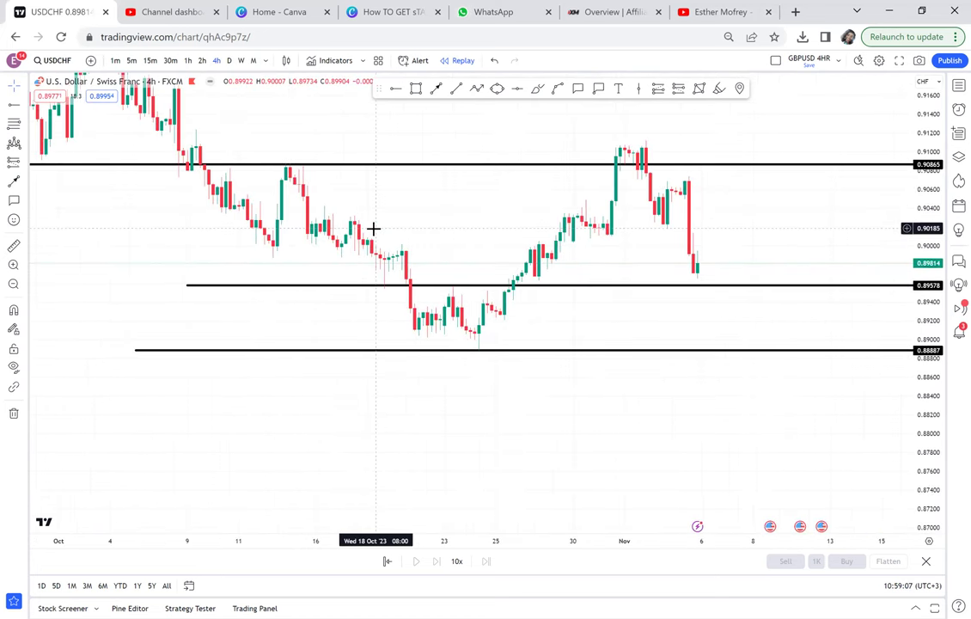
{"action": "scroll", "coordinate": [373, 228], "scroll_direction": "down", "scroll_amount": 2}
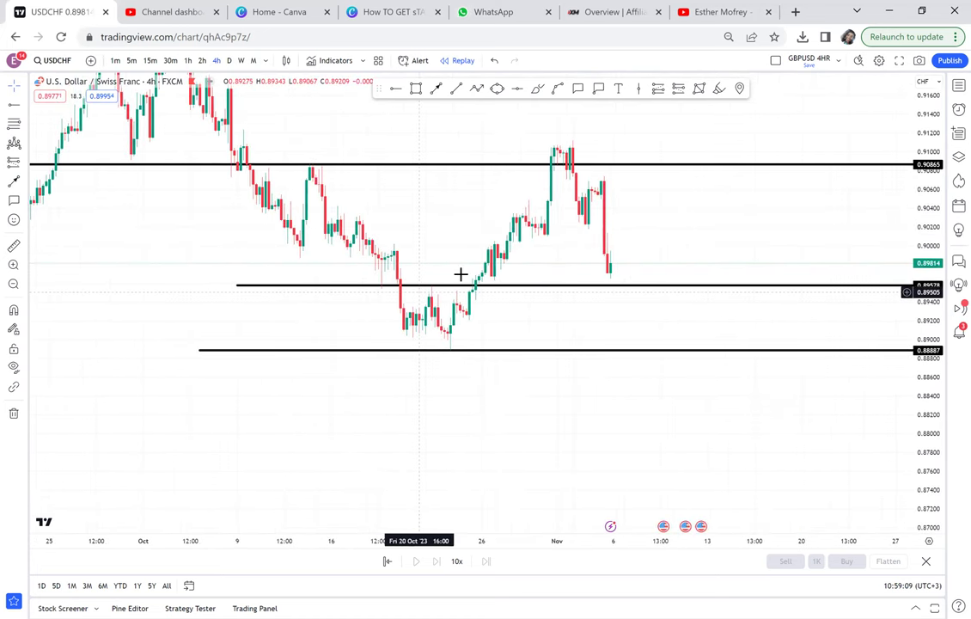
{"action": "scroll", "coordinate": [444, 275], "scroll_direction": "left", "scroll_amount": 3}
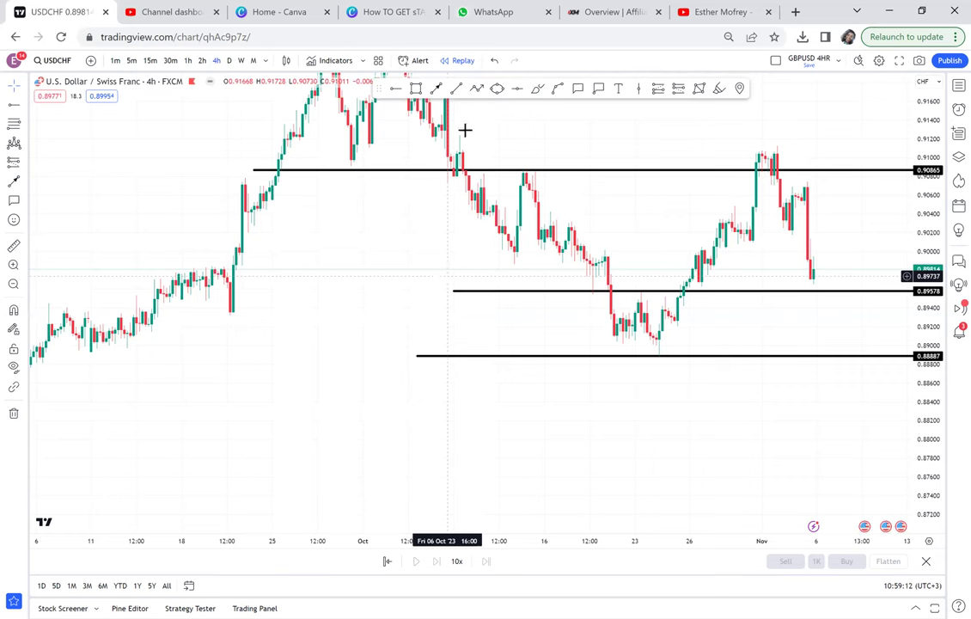
Draw a rectangle zone from about 0.8906 down to about 0.8892, spanning 24 October back to 6 September, just above the lowest ray
{"action": "left_click", "coordinate": [416, 89]}
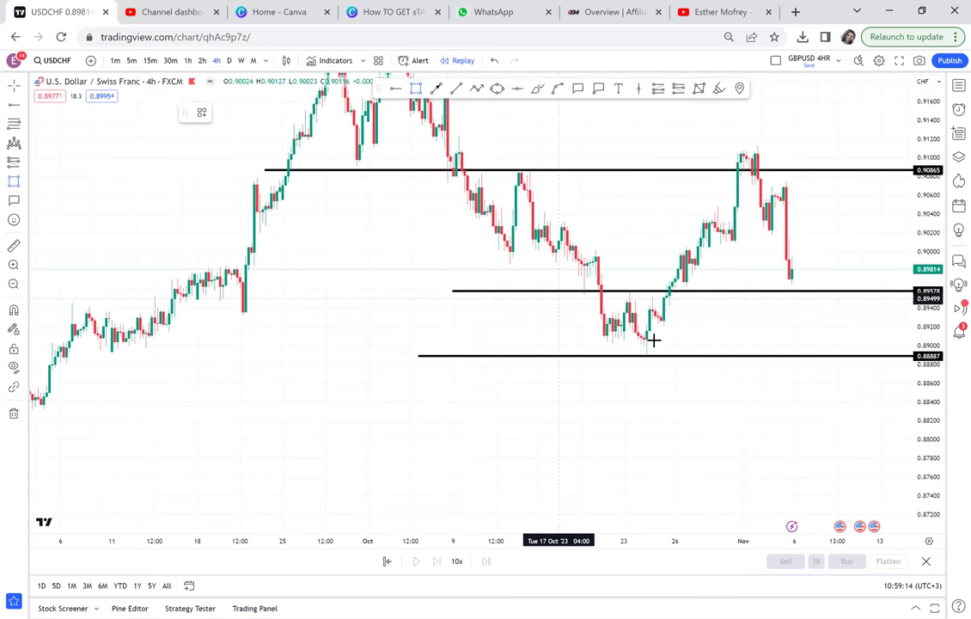
{"action": "left_click", "coordinate": [653, 340]}
{"action": "left_click", "coordinate": [172, 356]}
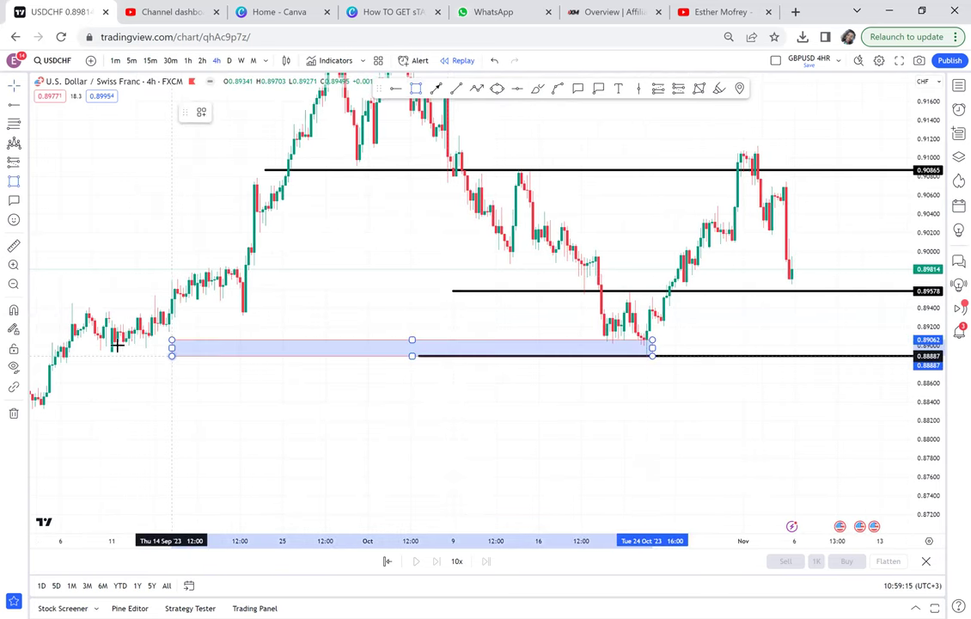
{"action": "left_click", "coordinate": [104, 355]}
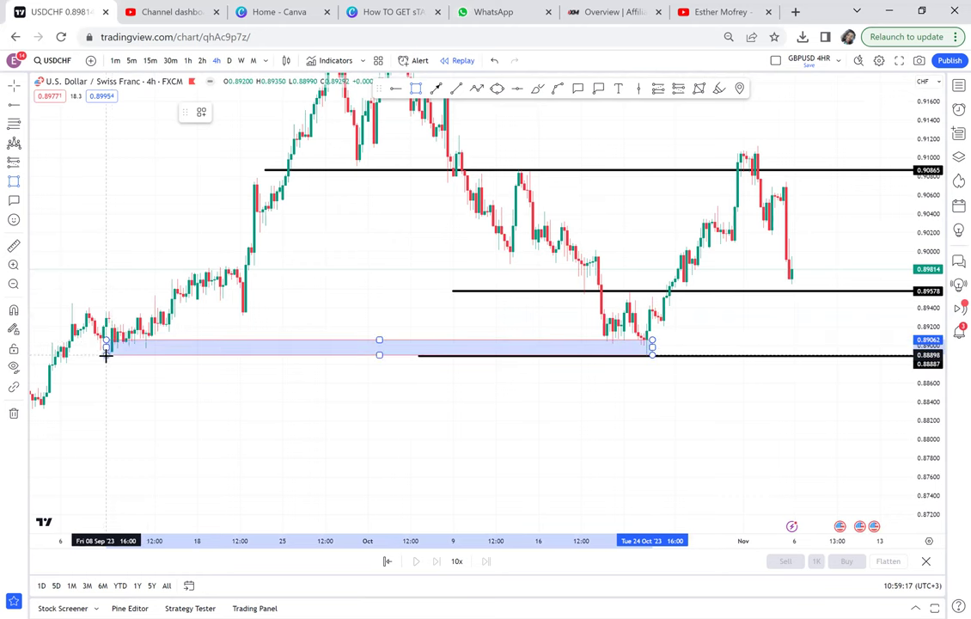
{"action": "left_click_drag", "start_coordinate": [84, 356], "coordinate": [66, 353]}
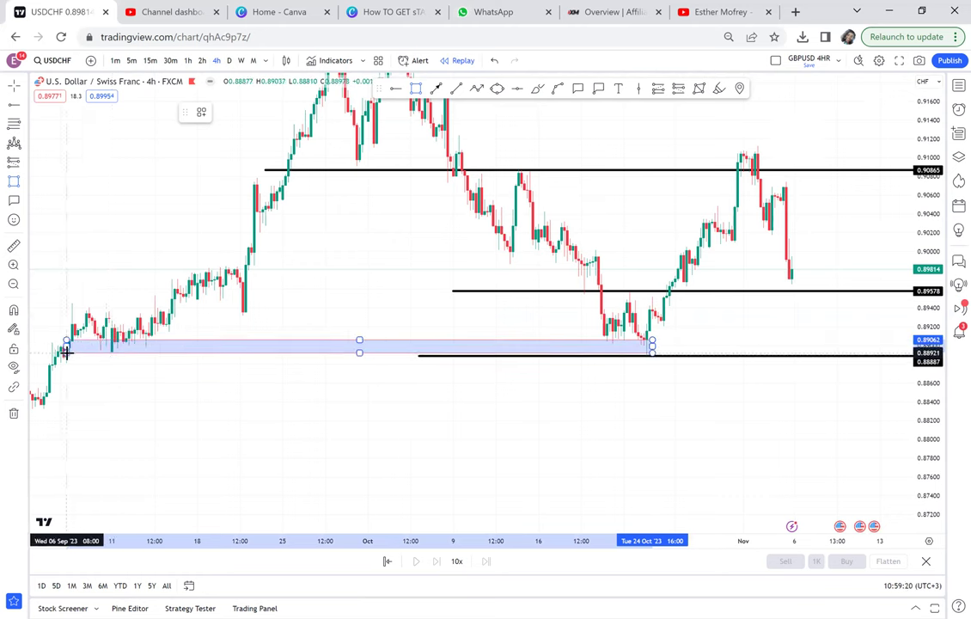
{"action": "left_click", "coordinate": [67, 352]}
{"action": "left_click_drag", "start_coordinate": [503, 389], "coordinate": [481, 427]}
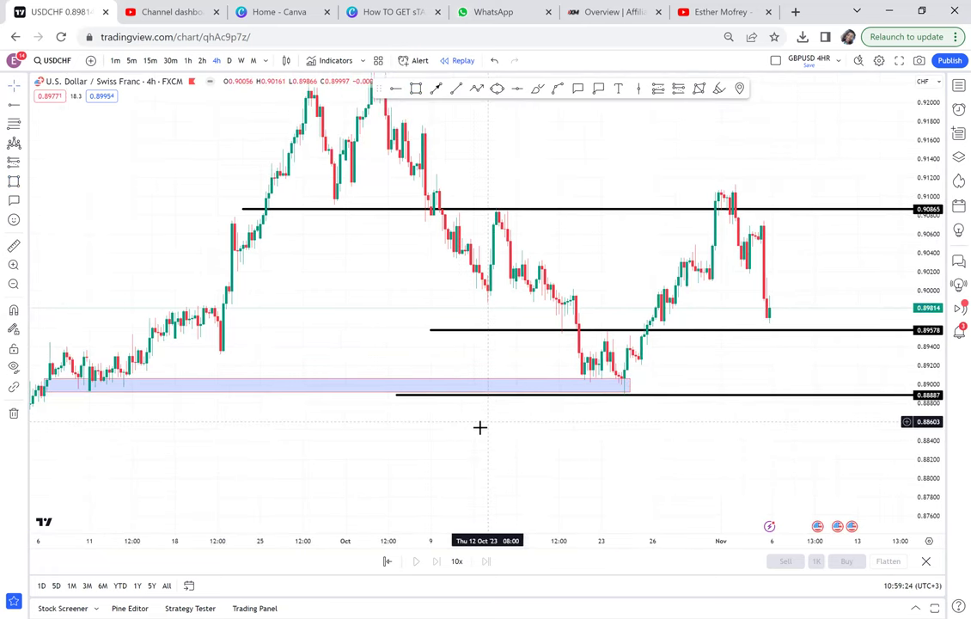
Remove all six existing drawings from the 4-hour USDCHF chart
{"action": "left_click_drag", "start_coordinate": [368, 277], "coordinate": [383, 245]}
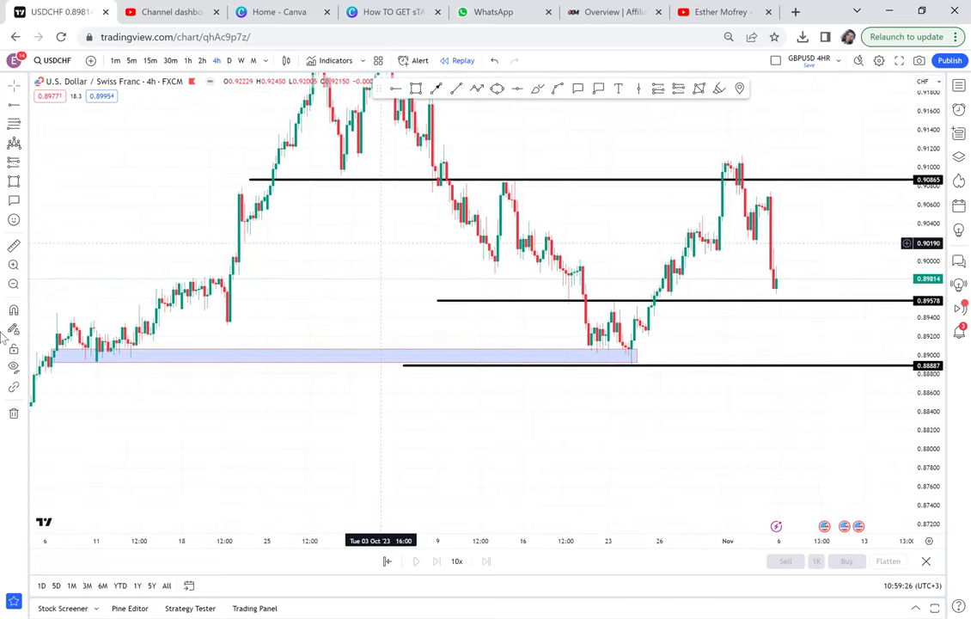
{"action": "left_click", "coordinate": [24, 413]}
{"action": "left_click", "coordinate": [55, 409]}
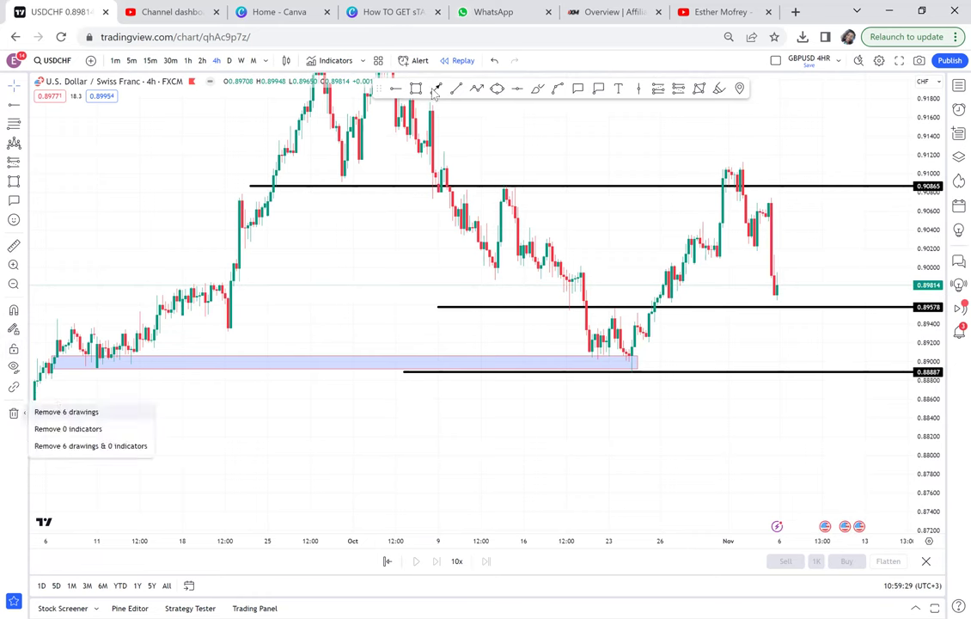
Place two horizontal lines at 0.88943 and 0.89051 along the early September support lows
{"action": "left_click", "coordinate": [517, 89]}
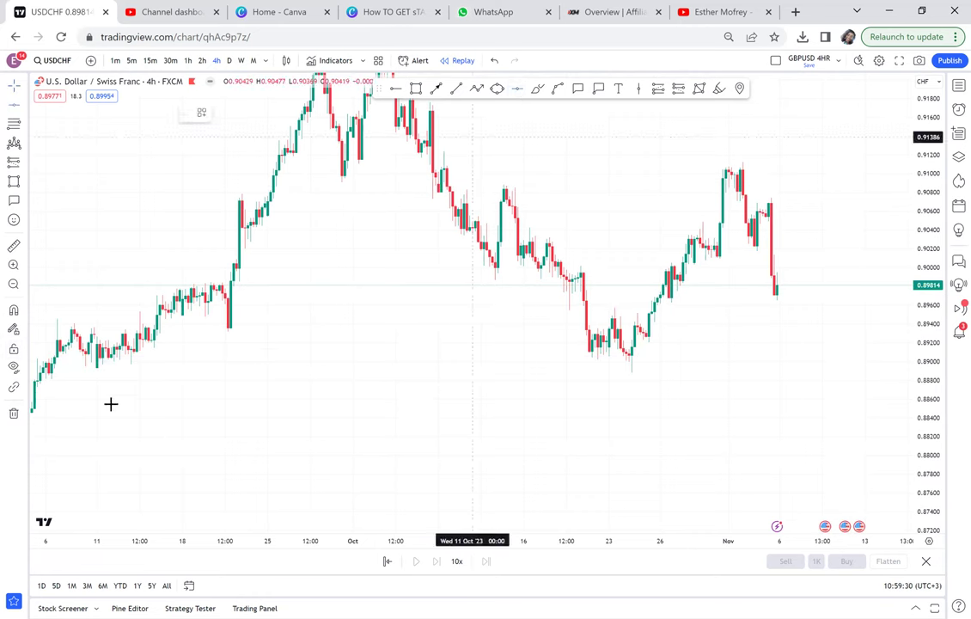
{"action": "left_click", "coordinate": [62, 367]}
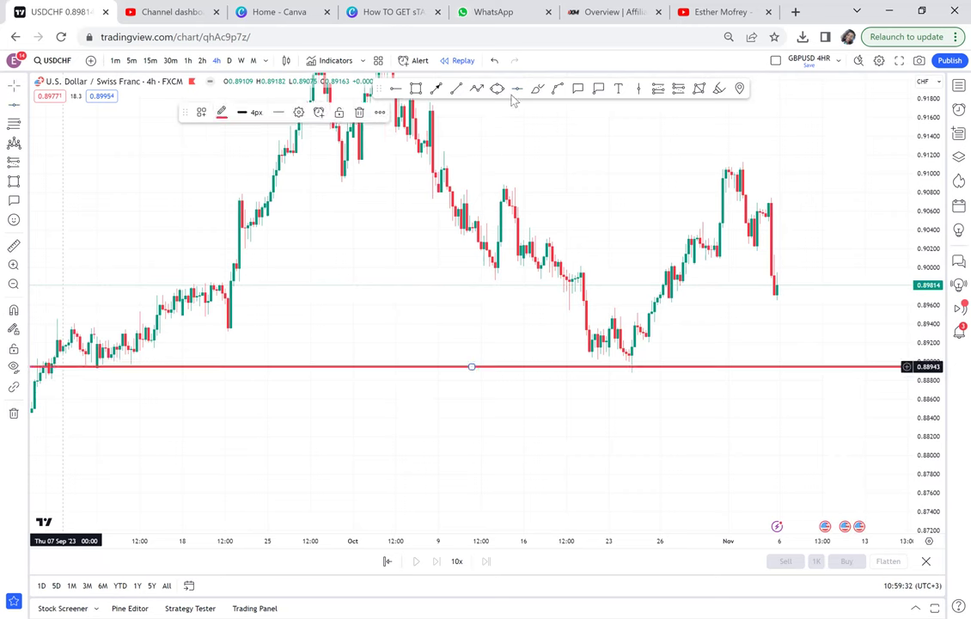
{"action": "left_click", "coordinate": [77, 359]}
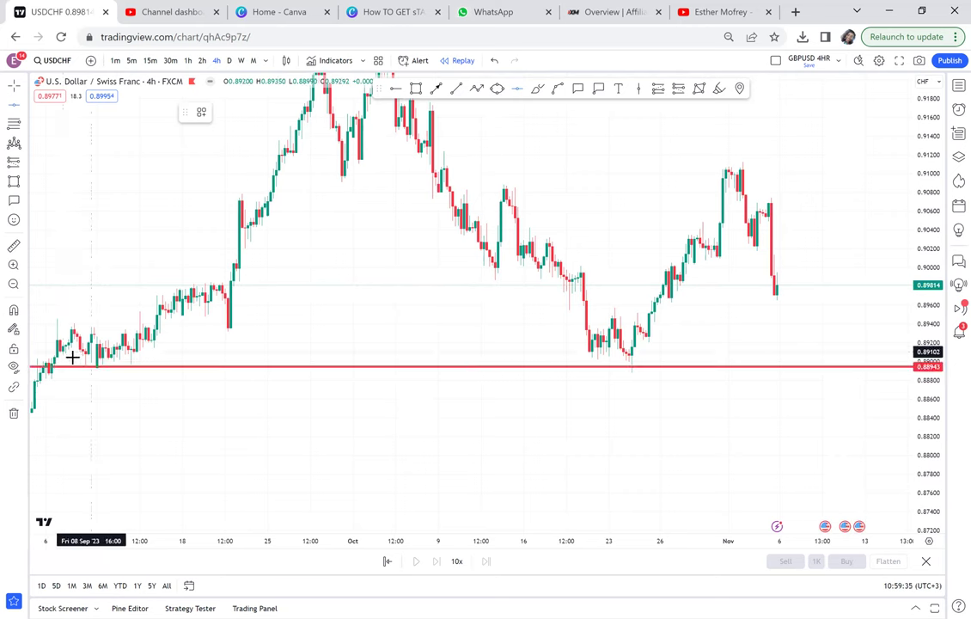
{"action": "left_click", "coordinate": [73, 357]}
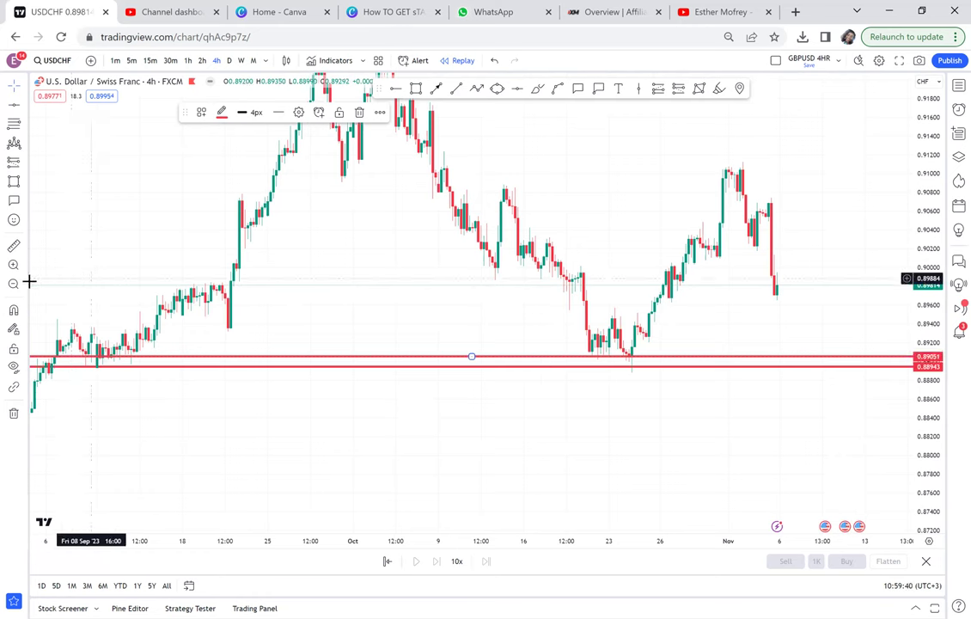
Draw a rectangle zone filling the gap between the two red lines, from 6 September to beyond the latest candle
{"action": "left_click", "coordinate": [416, 90]}
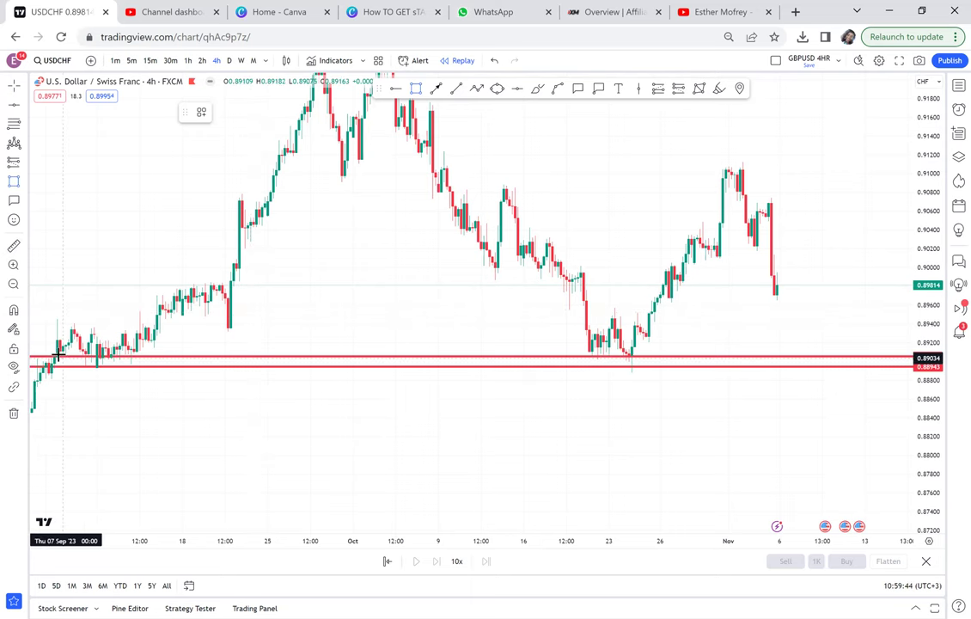
{"action": "left_click_drag", "start_coordinate": [58, 355], "coordinate": [746, 355]}
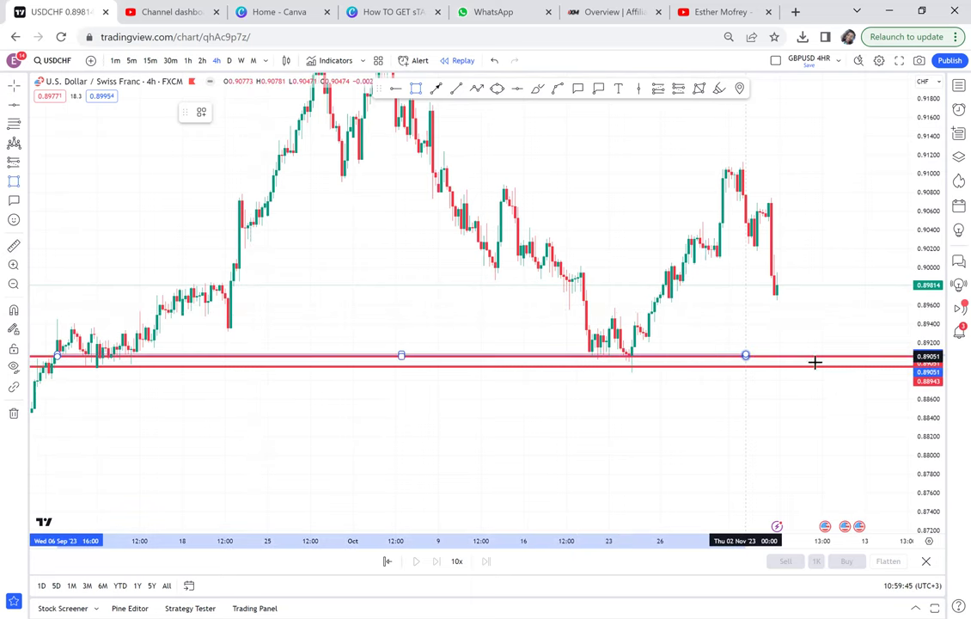
{"action": "left_click_drag", "start_coordinate": [814, 362], "coordinate": [837, 363]}
{"action": "left_click", "coordinate": [579, 322]}
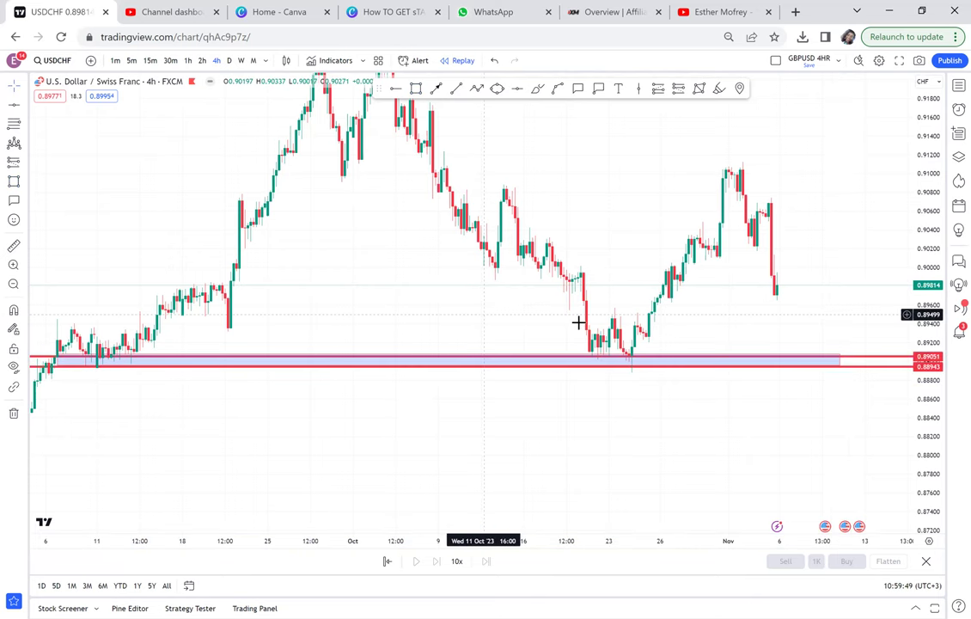
Draw an ellipse from about 7 to 13 September around the lows that touch the support zone
{"action": "left_click_drag", "start_coordinate": [501, 314], "coordinate": [579, 322]}
{"action": "left_click", "coordinate": [497, 90]}
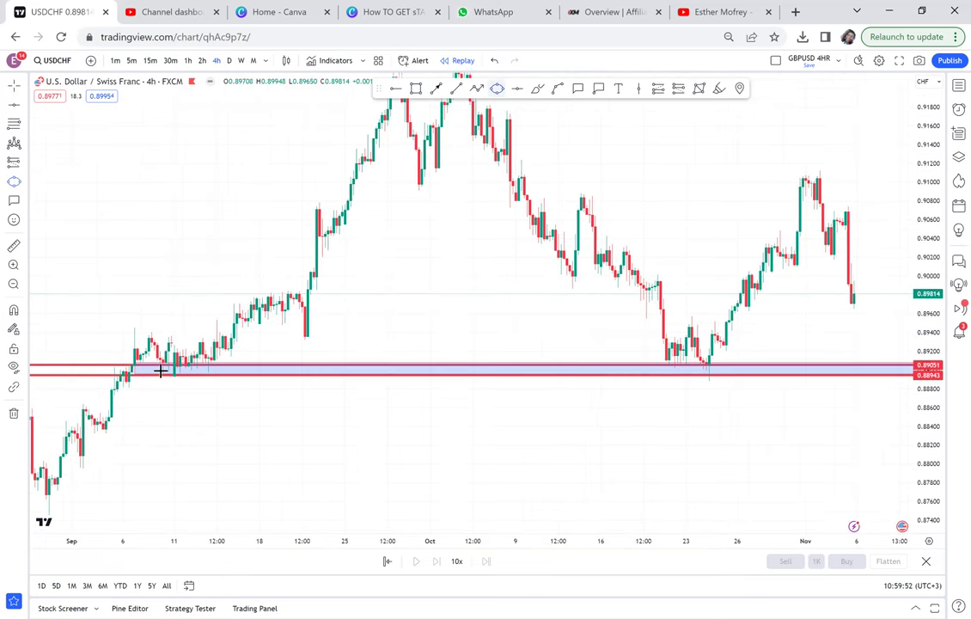
{"action": "left_click", "coordinate": [207, 365]}
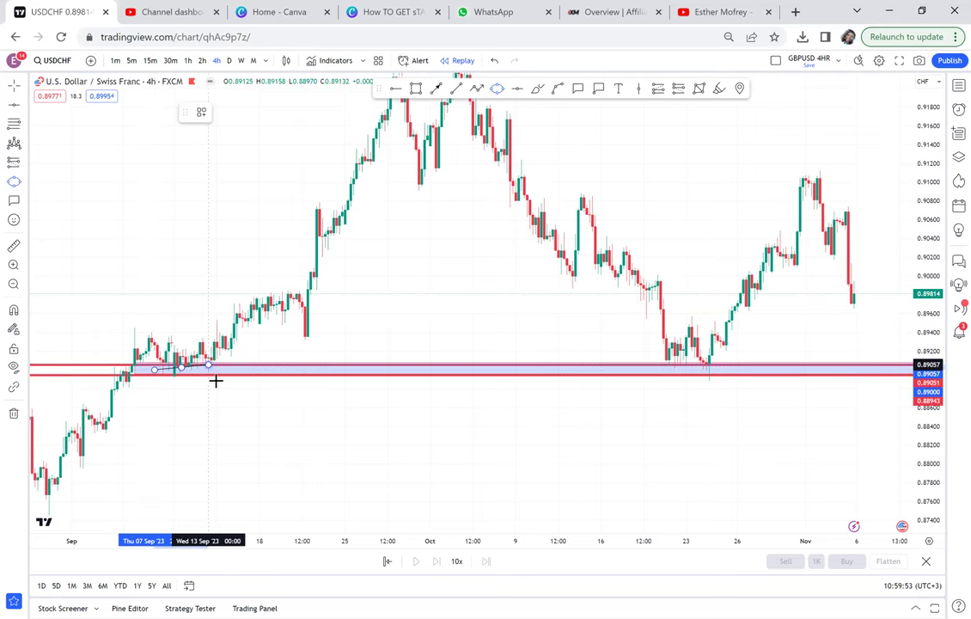
{"action": "left_click", "coordinate": [215, 381]}
{"action": "left_click_drag", "start_coordinate": [247, 374], "coordinate": [407, 348]}
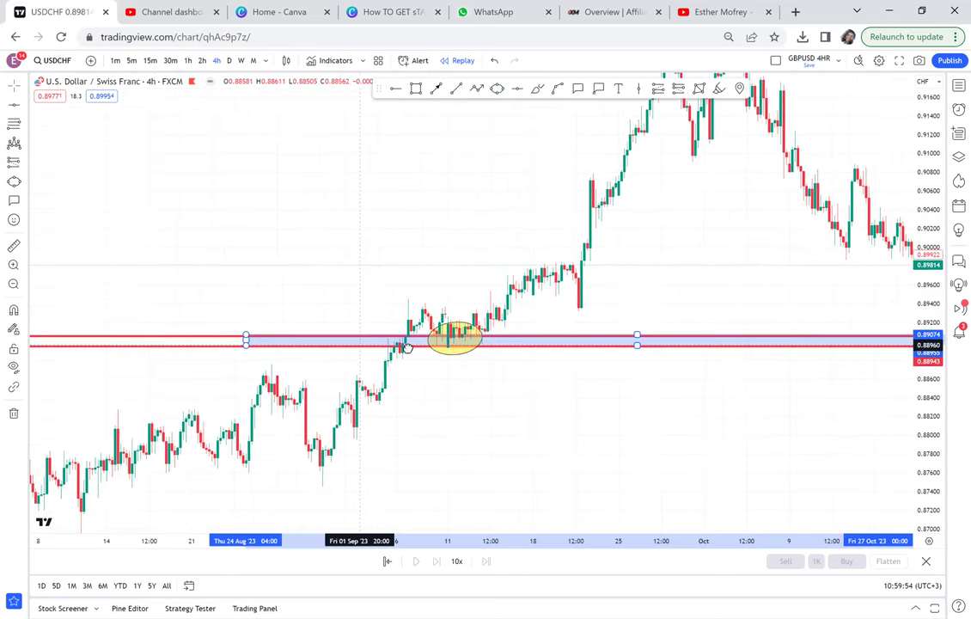
Draw a second ellipse on the support zone from about 20 to 25 October, around the late October lows
{"action": "left_click_drag", "start_coordinate": [718, 286], "coordinate": [418, 310]}
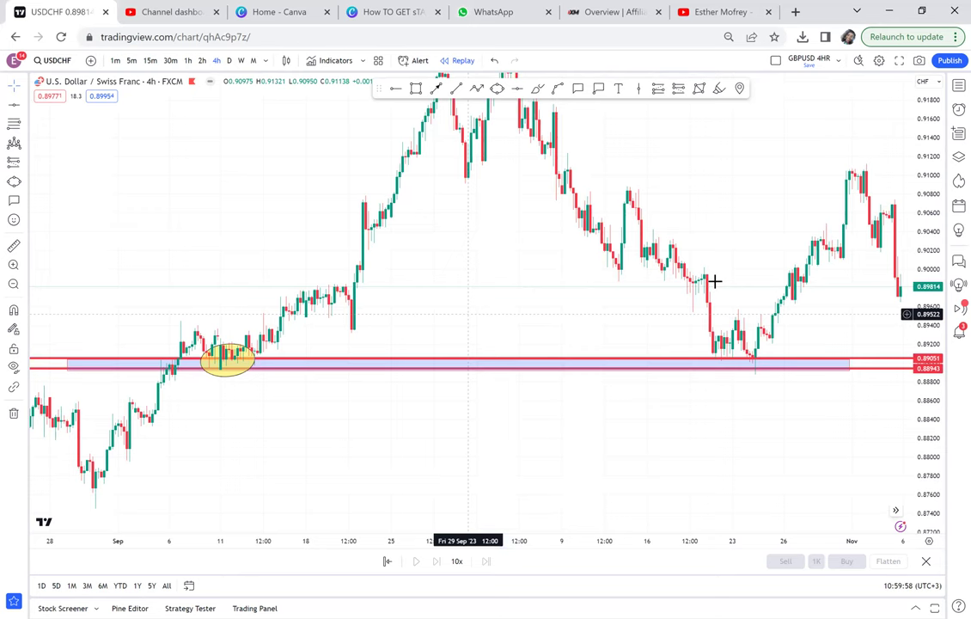
{"action": "left_click_drag", "start_coordinate": [714, 281], "coordinate": [642, 214]}
{"action": "left_click", "coordinate": [497, 89]}
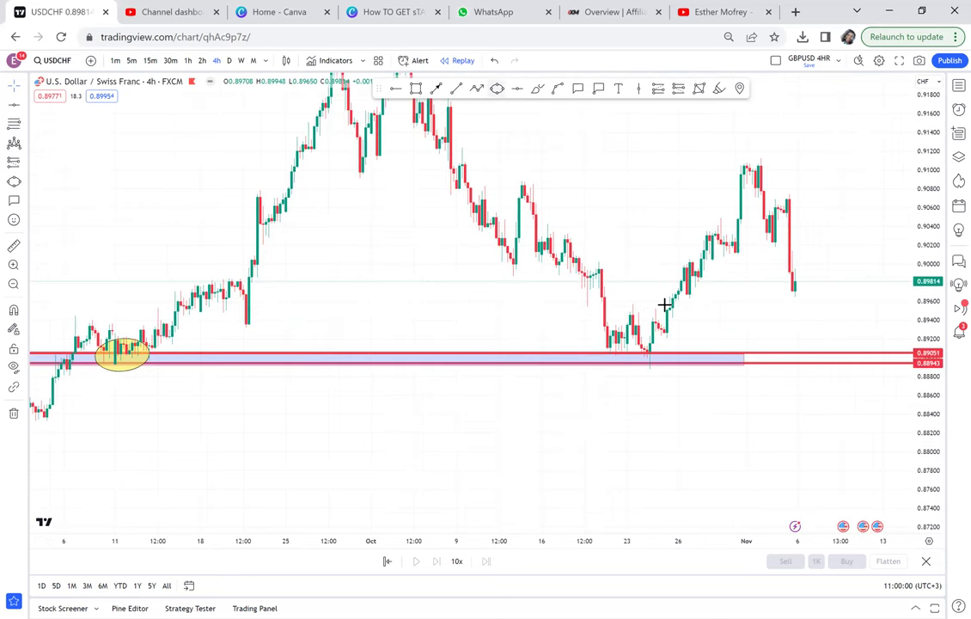
{"action": "left_click", "coordinate": [615, 363]}
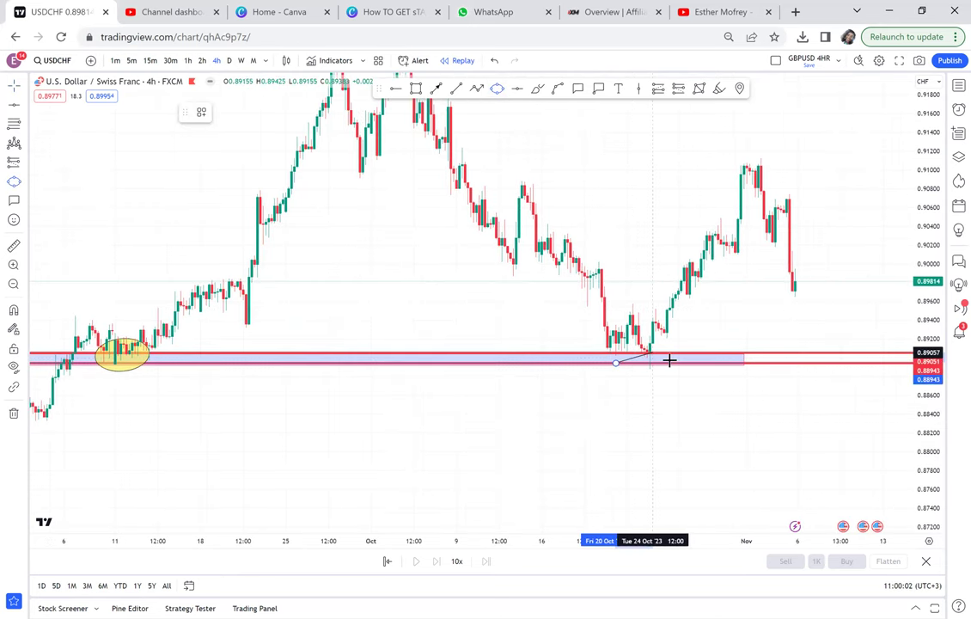
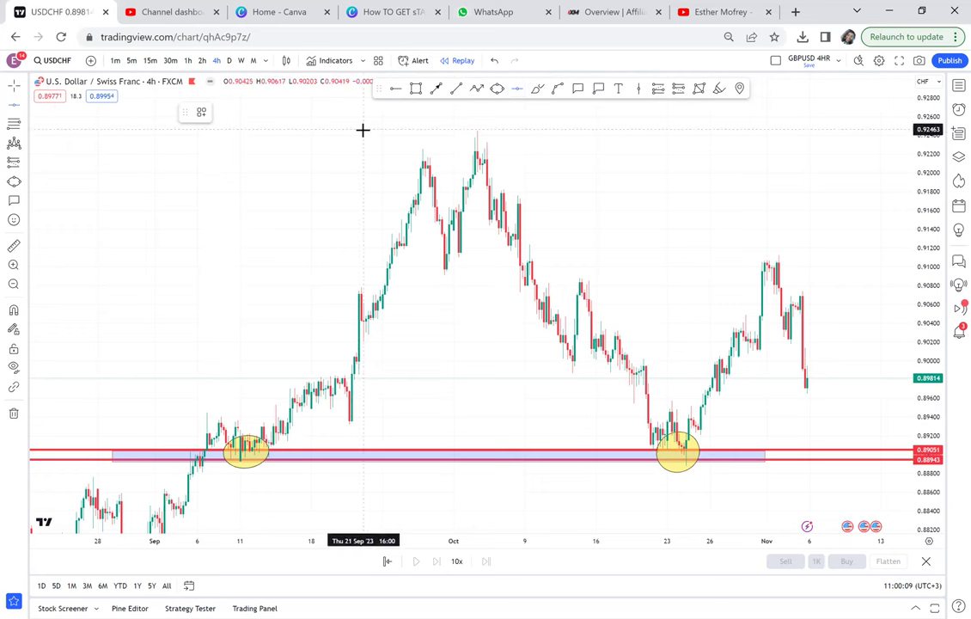
Place a horizontal line at 0.92452 on the October high and measure the range from 0.88949 on 6 September up to 0.92441
{"action": "left_click", "coordinate": [363, 130]}
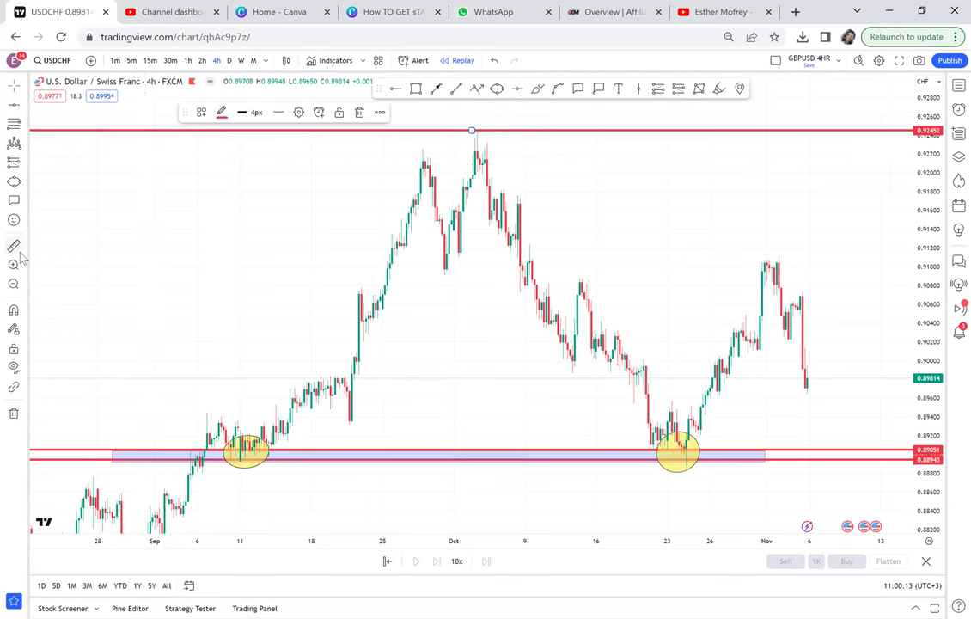
{"action": "left_click", "coordinate": [208, 459]}
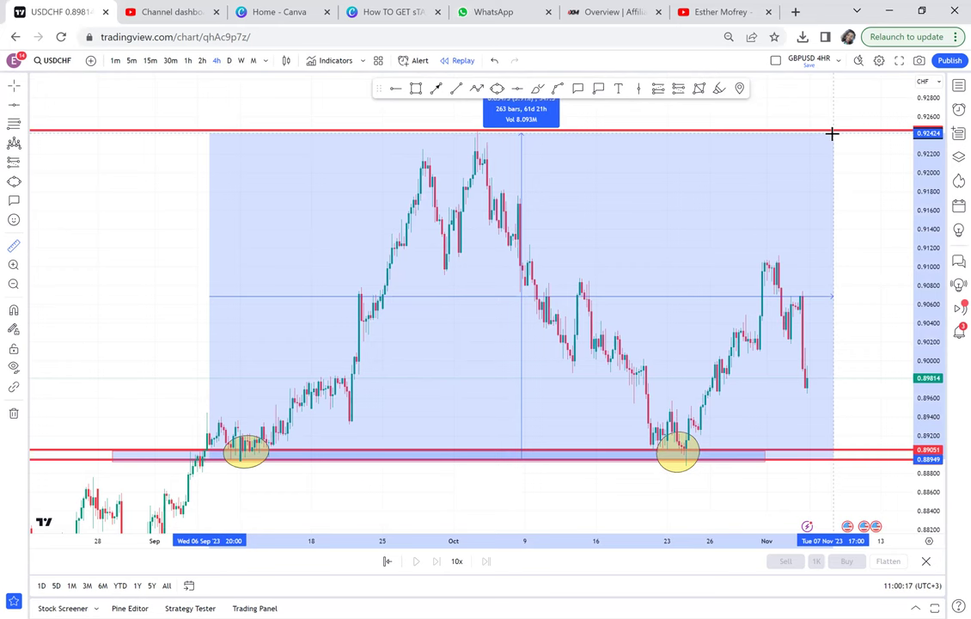
{"action": "left_click", "coordinate": [834, 132]}
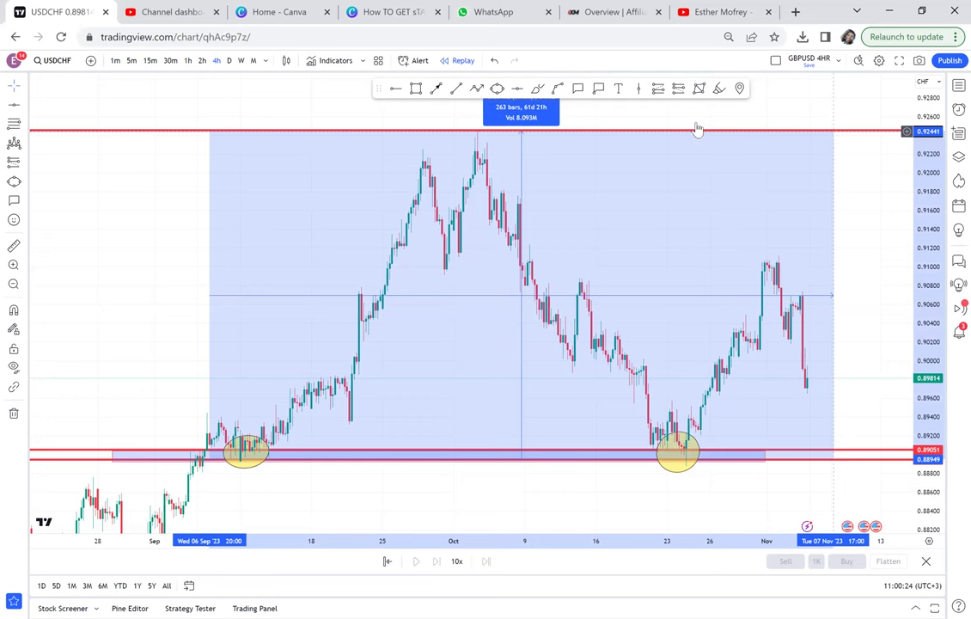
Place a horizontal line at 0.90706, the midpoint of the measured range, and colour it green
{"action": "left_click", "coordinate": [516, 90]}
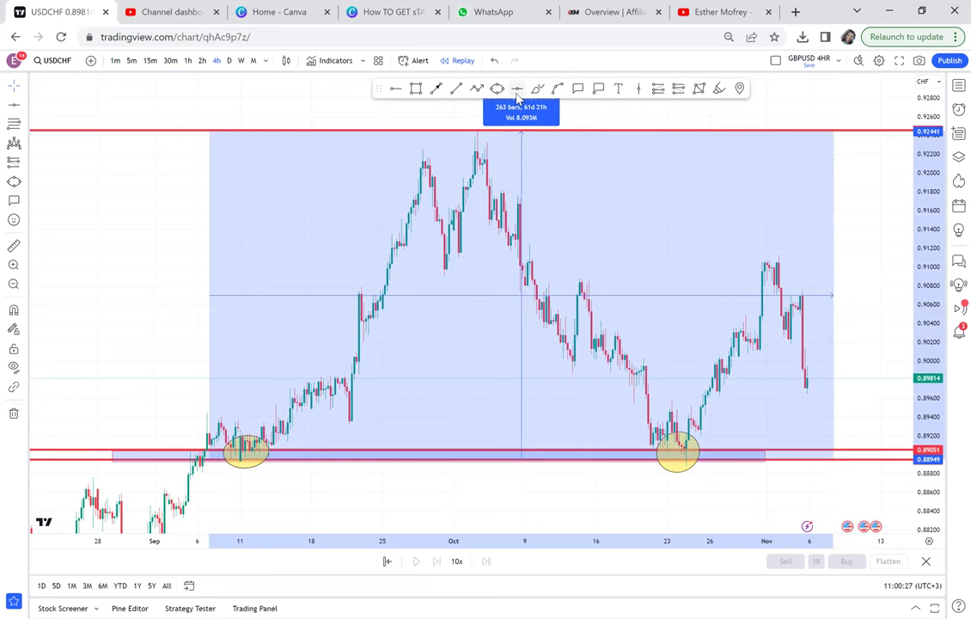
{"action": "left_click", "coordinate": [732, 295]}
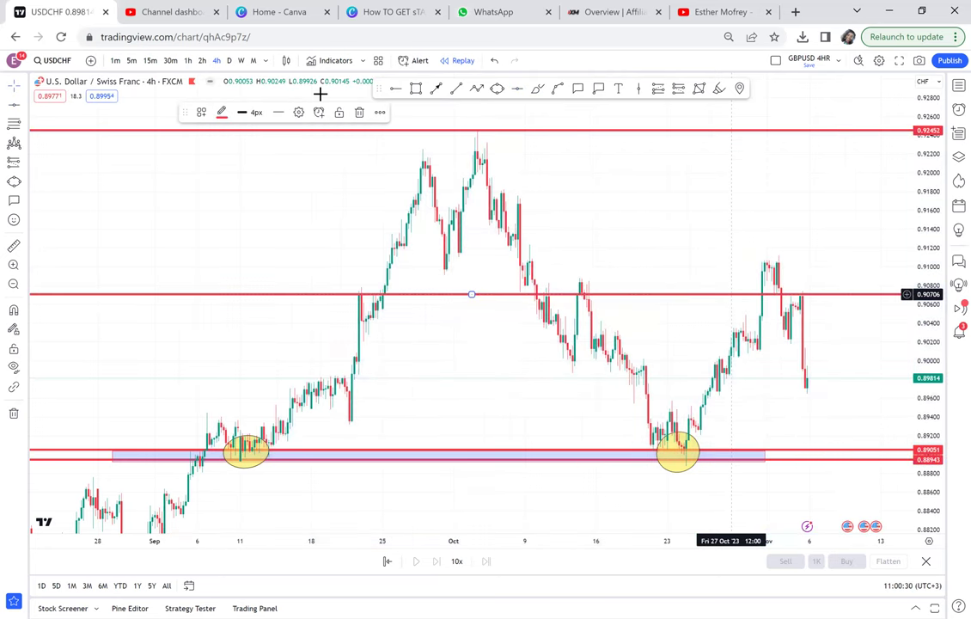
{"action": "left_click", "coordinate": [218, 115]}
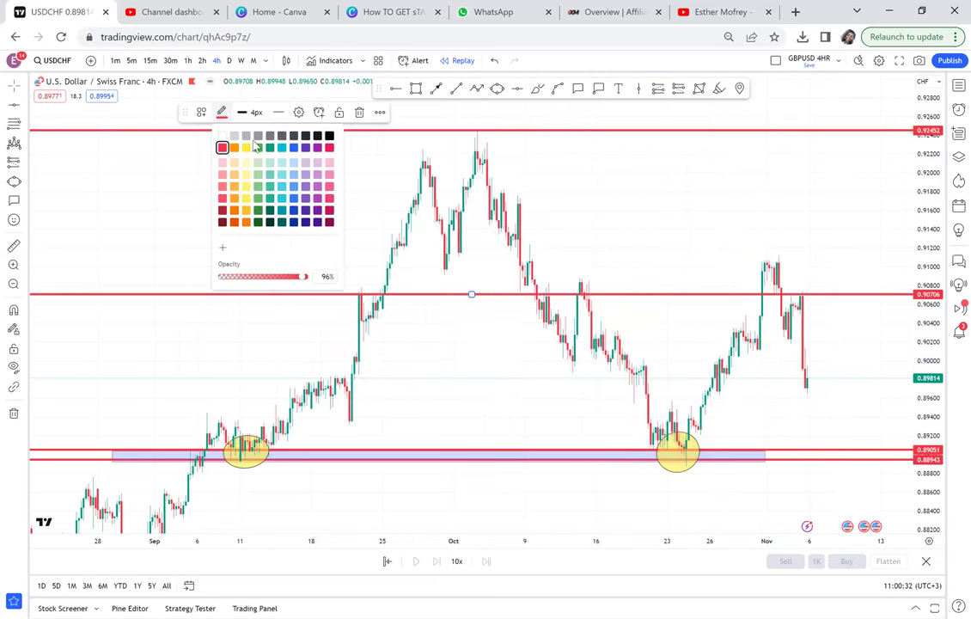
{"action": "left_click", "coordinate": [258, 148]}
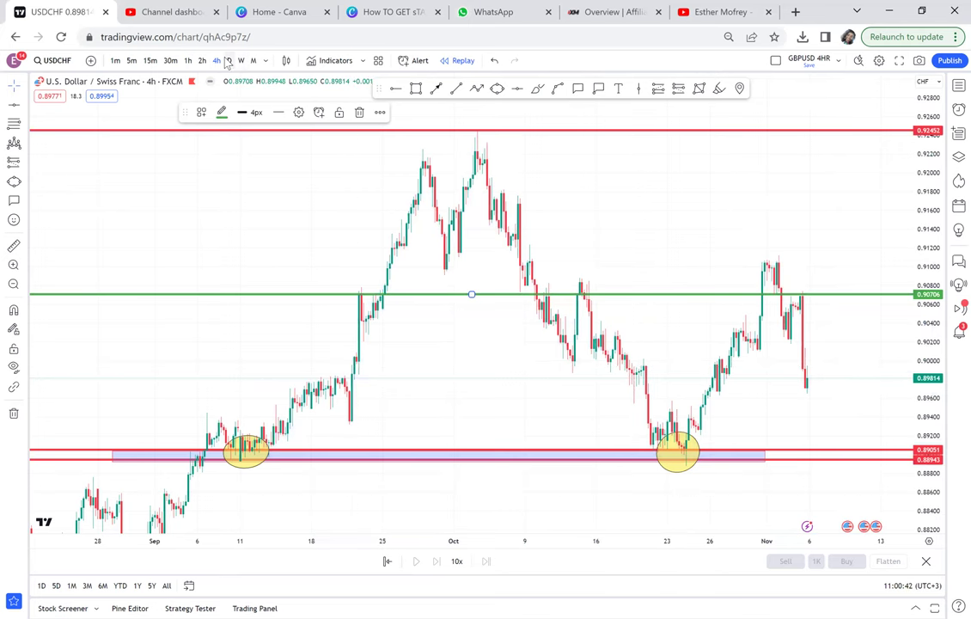
Examine the green midpoint line and the marked support zone on the daily and weekly timeframes
{"action": "left_click", "coordinate": [228, 61]}
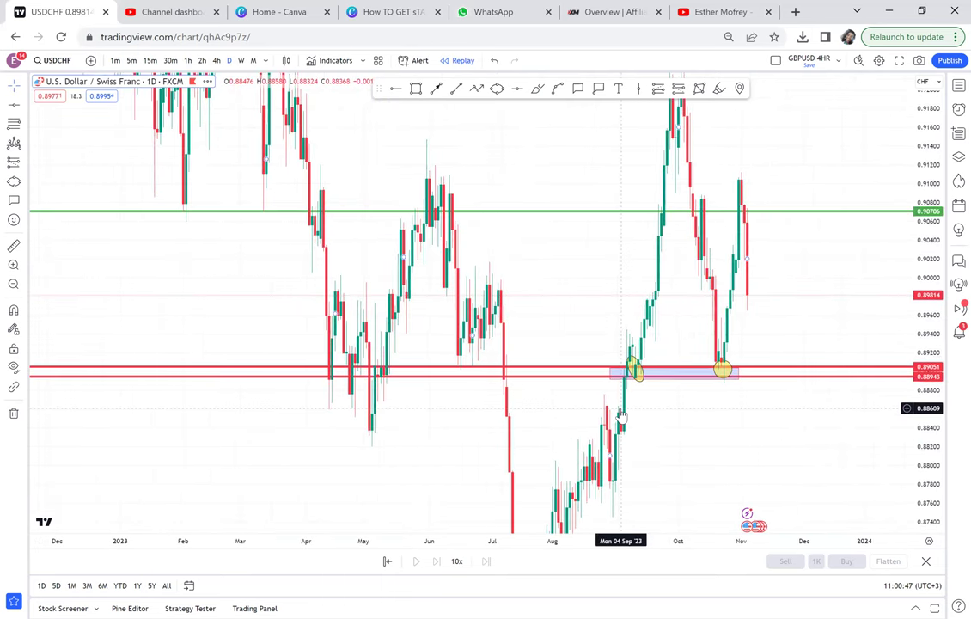
{"action": "scroll", "coordinate": [621, 417], "scroll_direction": "up", "scroll_amount": 2}
{"action": "scroll", "coordinate": [621, 417], "scroll_direction": "up", "scroll_amount": 2}
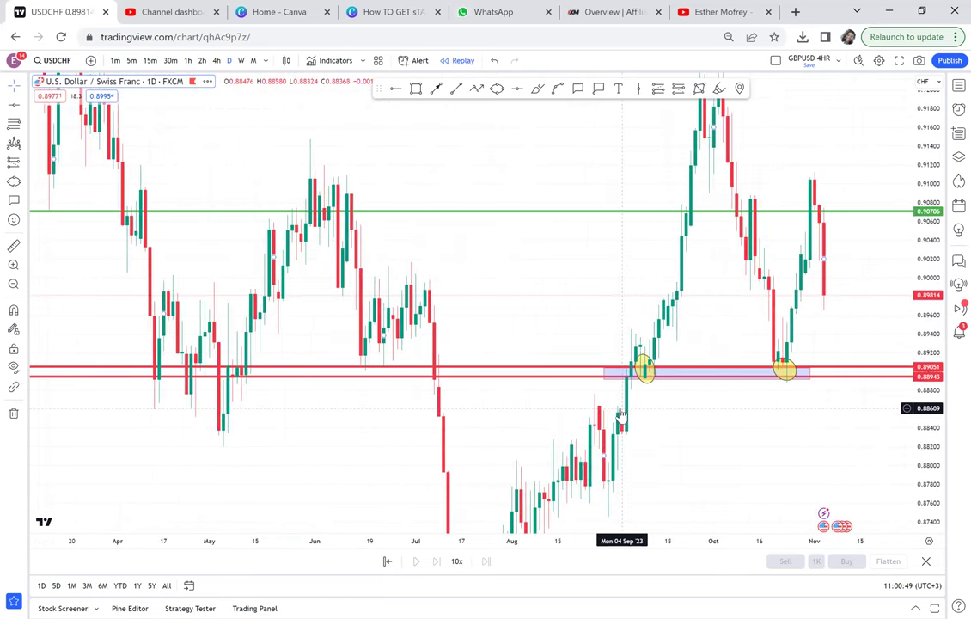
{"action": "scroll", "coordinate": [499, 408], "scroll_direction": "up", "scroll_amount": 1}
{"action": "left_click_drag", "start_coordinate": [458, 318], "coordinate": [395, 341]}
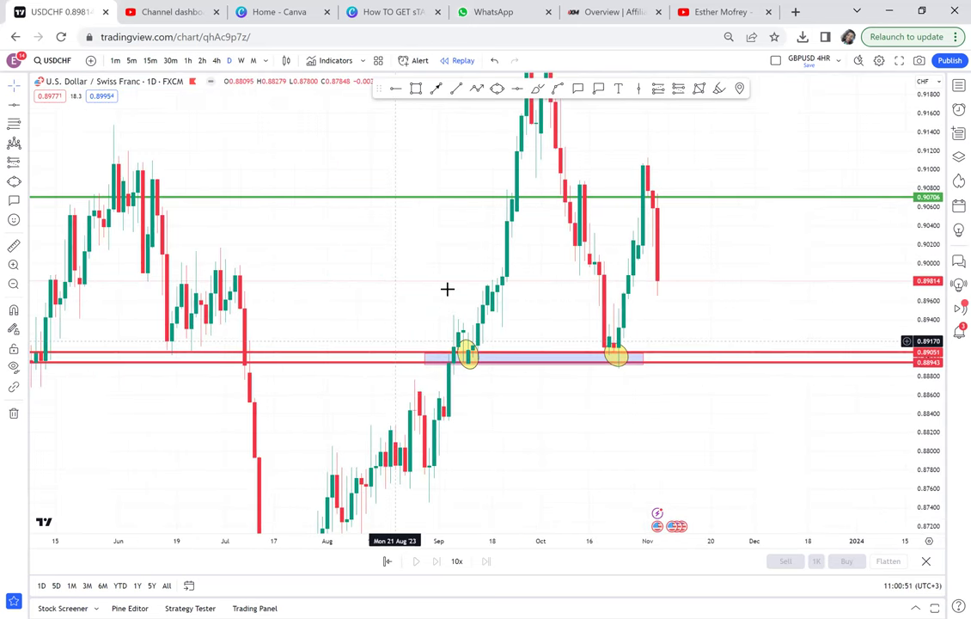
{"action": "left_click", "coordinate": [241, 60]}
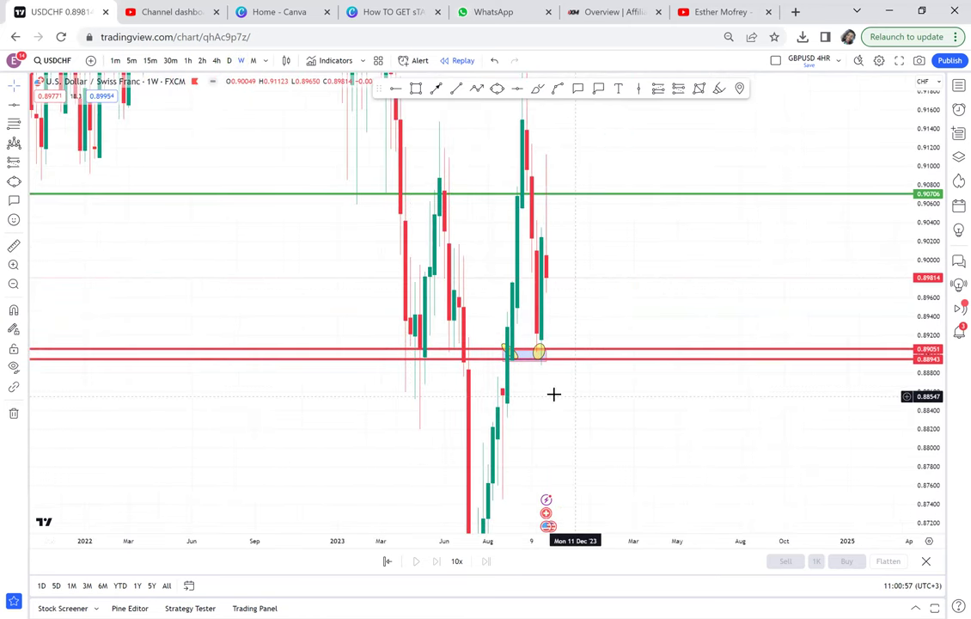
{"action": "left_click", "coordinate": [229, 61]}
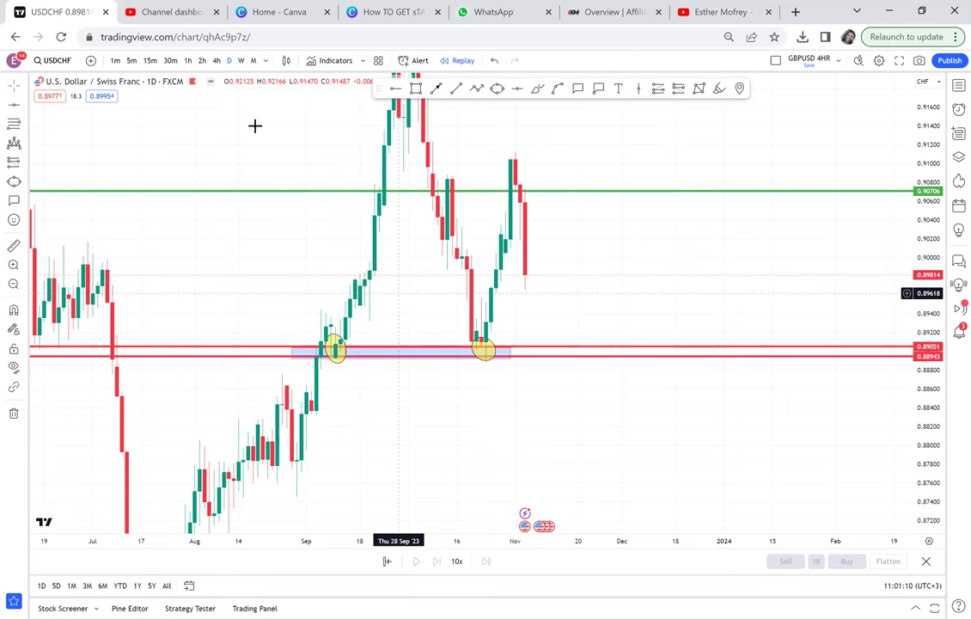
Return to the 4-hour timeframe and draw a rectangle zone from about 0.9123 to 0.9105, spanning 5 October to 7 November above the green line
{"action": "left_click", "coordinate": [217, 61]}
{"action": "scroll", "coordinate": [365, 307], "scroll_direction": "down", "scroll_amount": 1}
{"action": "left_click_drag", "start_coordinate": [366, 308], "coordinate": [579, 384]}
{"action": "left_click_drag", "start_coordinate": [930, 430], "coordinate": [923, 176]}
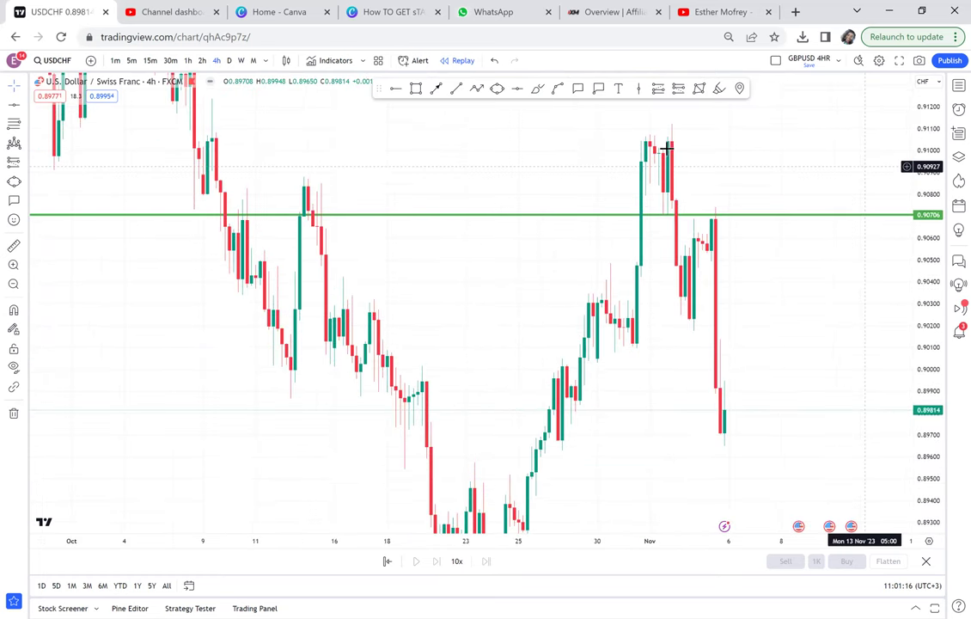
{"action": "left_click", "coordinate": [416, 91]}
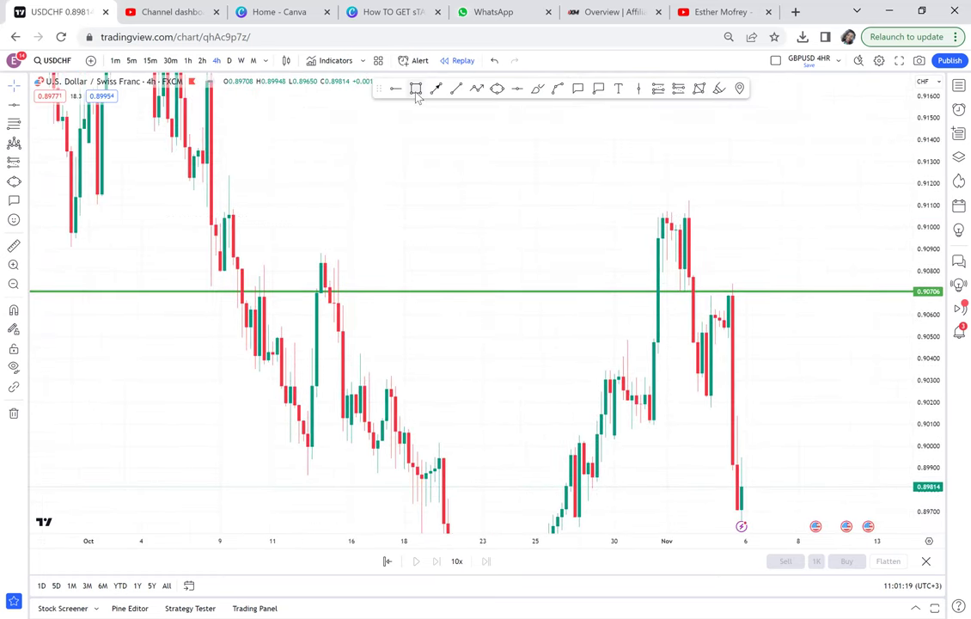
{"action": "left_click", "coordinate": [185, 177]}
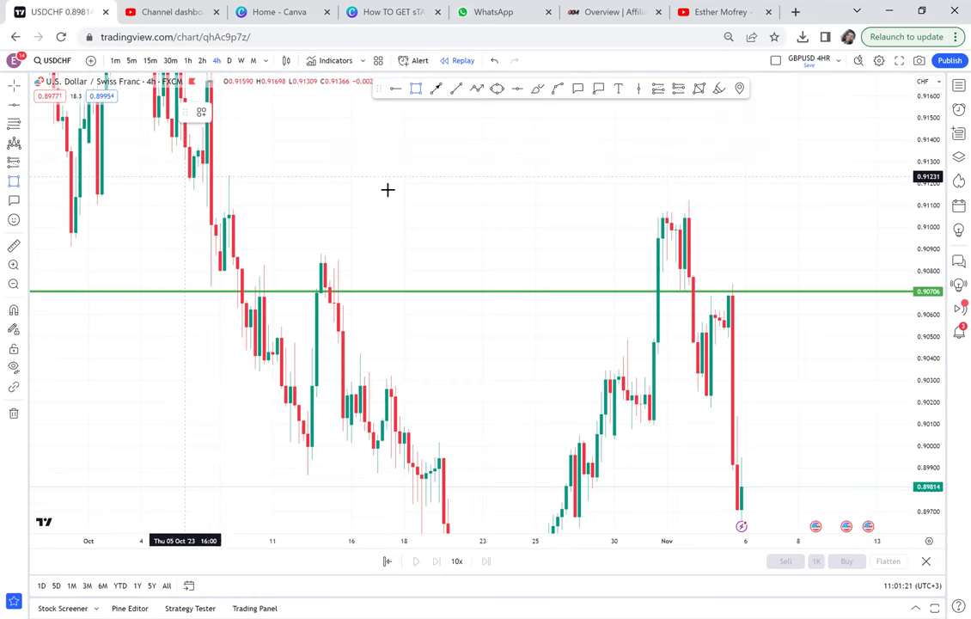
{"action": "left_click", "coordinate": [741, 212]}
{"action": "left_click", "coordinate": [783, 216]}
Draw an ellipse from 6 to 10 October around the candle highs inside the upper rectangle zone
{"action": "left_click", "coordinate": [497, 99]}
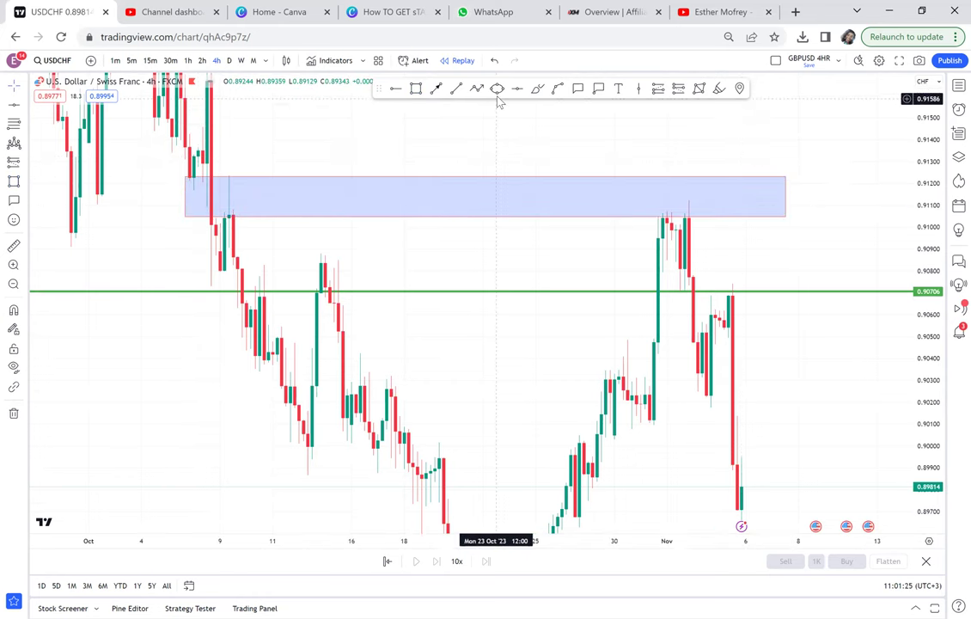
{"action": "left_click", "coordinate": [496, 91]}
{"action": "left_click", "coordinate": [211, 204]}
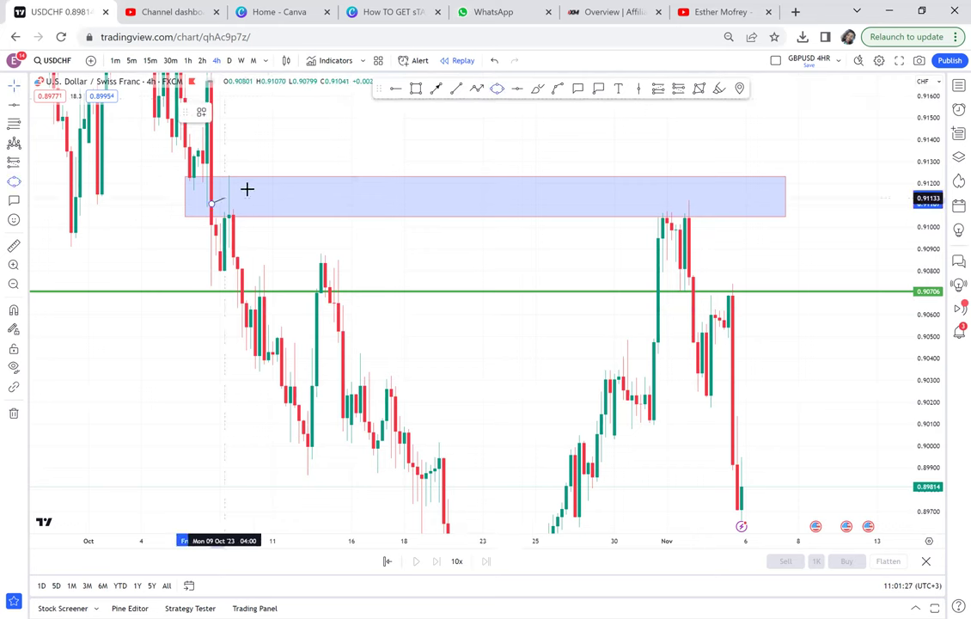
{"action": "left_click", "coordinate": [246, 189]}
{"action": "left_click", "coordinate": [264, 211]}
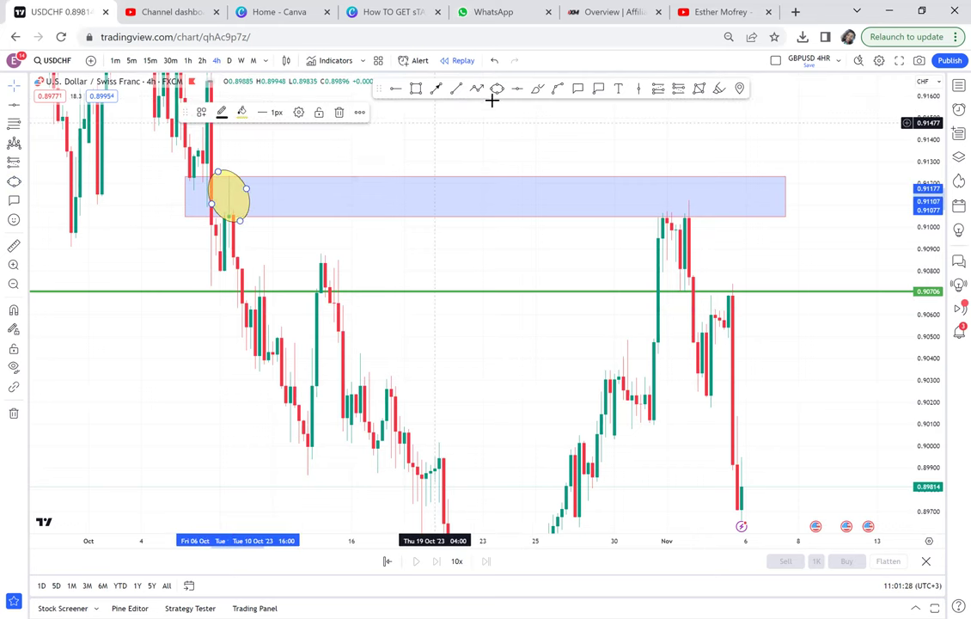
Draw an ellipse from 31 October to 3 November around the candle highs touching the upper rectangle zone
{"action": "left_click", "coordinate": [497, 95]}
{"action": "left_click", "coordinate": [653, 220]}
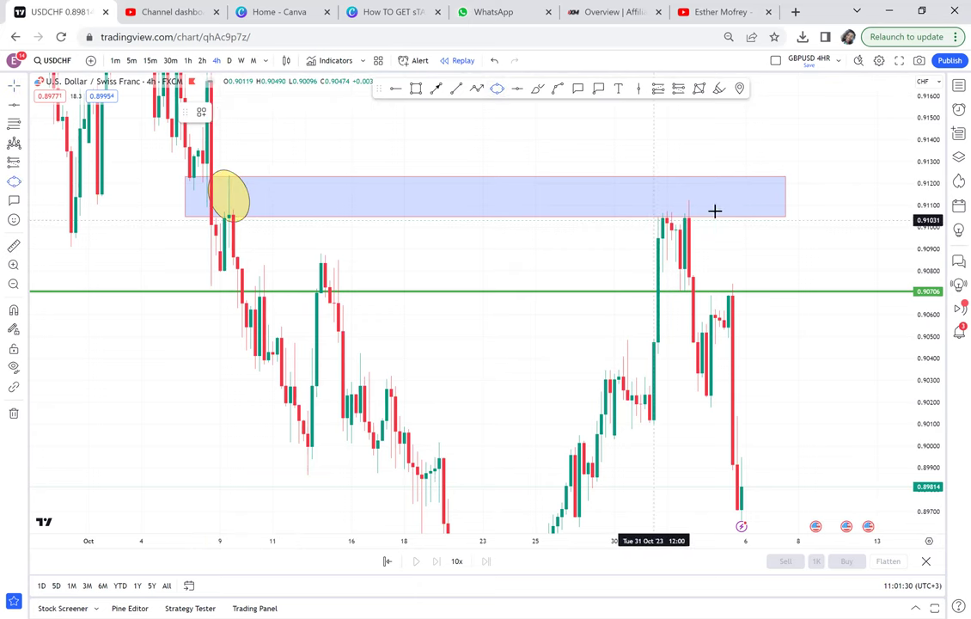
{"action": "left_click", "coordinate": [715, 210]}
{"action": "left_click", "coordinate": [723, 231]}
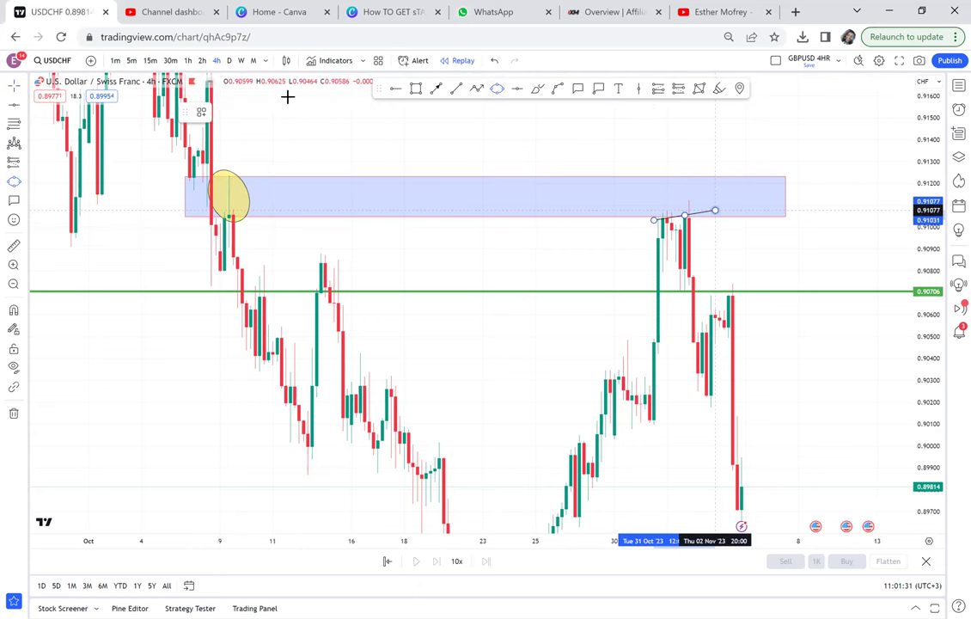
Examine both marked zones and their reaction ellipses on the daily timeframe, and return to the 4-hour timeframe
{"action": "left_click", "coordinate": [230, 61]}
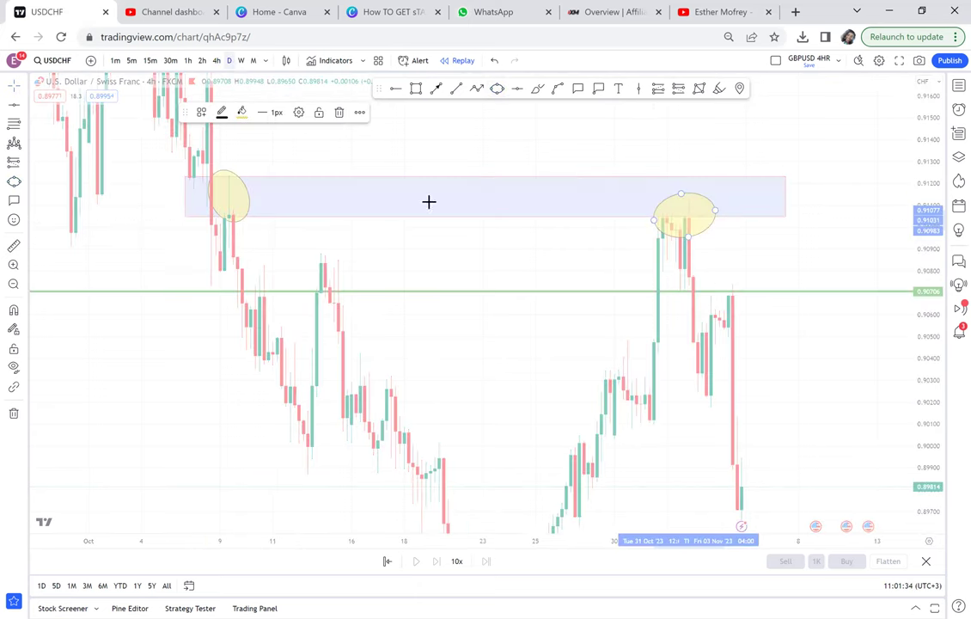
{"action": "scroll", "coordinate": [455, 223], "scroll_direction": "up", "scroll_amount": 2}
{"action": "left_click_drag", "start_coordinate": [455, 224], "coordinate": [285, 176]}
{"action": "left_click_drag", "start_coordinate": [925, 161], "coordinate": [913, 364]}
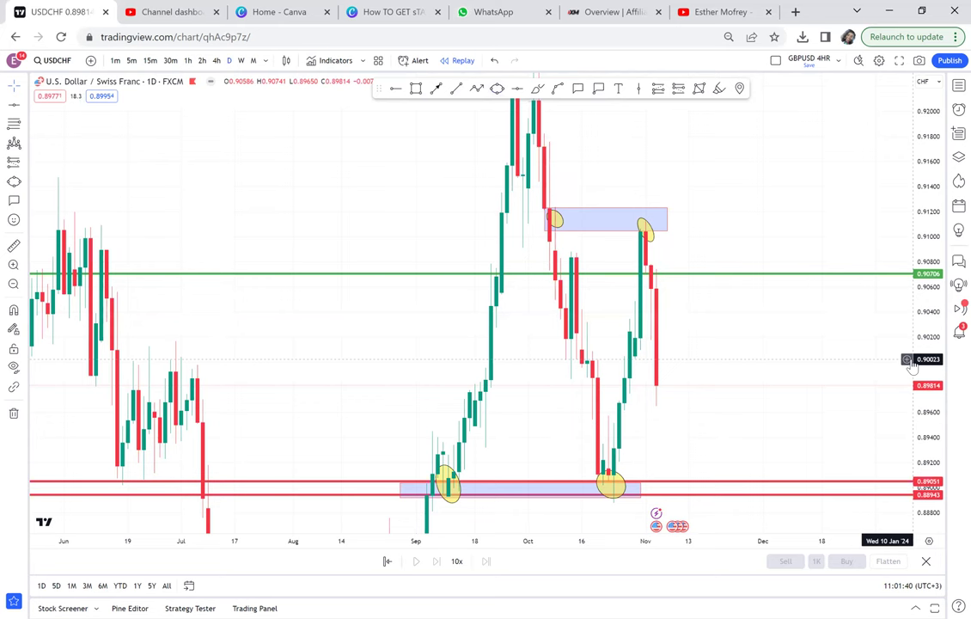
{"action": "left_click", "coordinate": [217, 61]}
{"action": "scroll", "coordinate": [463, 278], "scroll_direction": "down", "scroll_amount": 1}
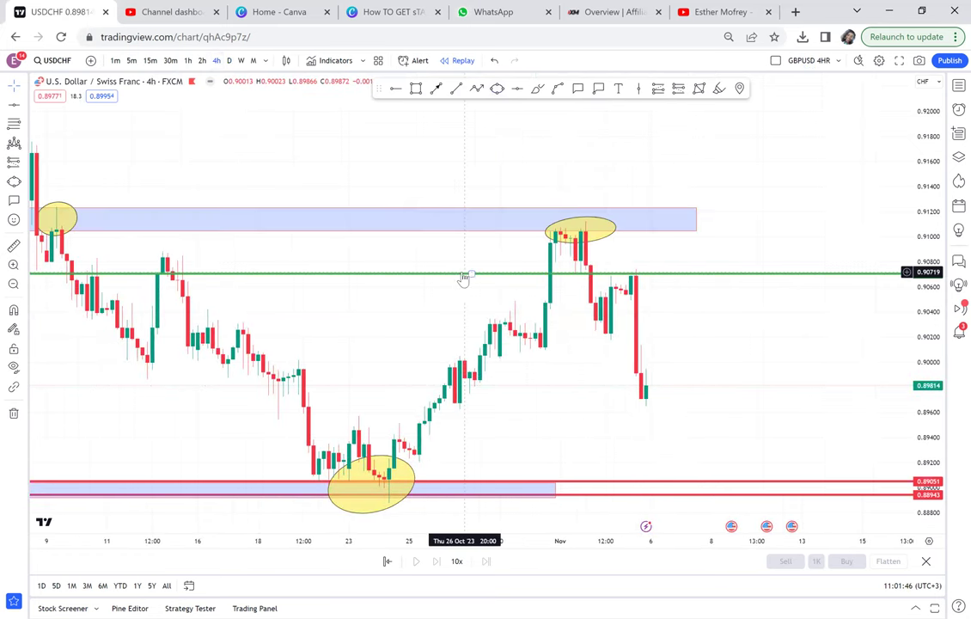
Add a callout reading P1 that points to the lower support zone, with its label above the zone
{"action": "scroll", "coordinate": [458, 278], "scroll_direction": "down", "scroll_amount": 2}
{"action": "left_click_drag", "start_coordinate": [339, 282], "coordinate": [569, 236]}
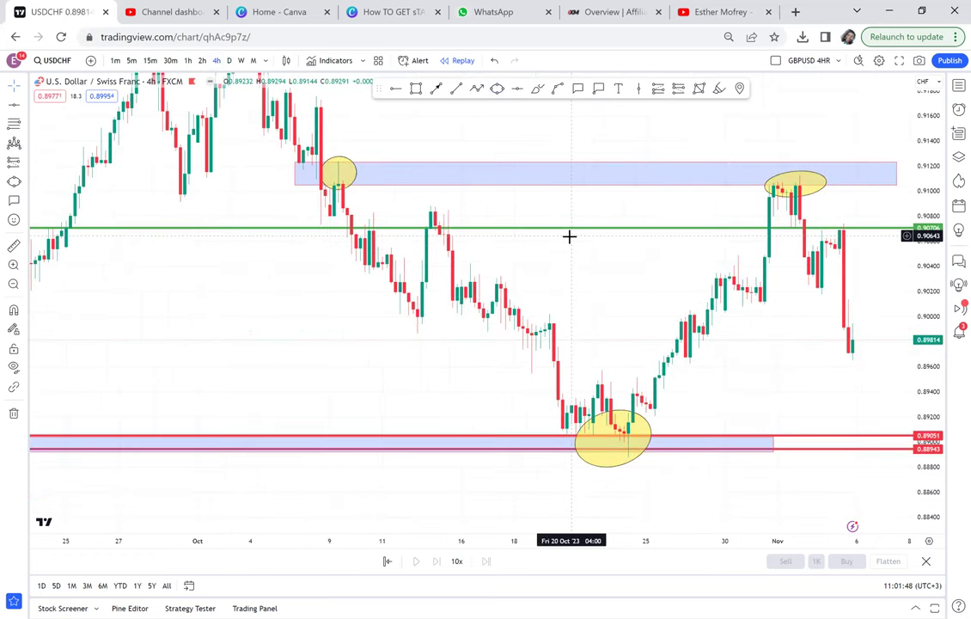
{"action": "scroll", "coordinate": [569, 235], "scroll_direction": "down", "scroll_amount": 1}
{"action": "scroll", "coordinate": [569, 235], "scroll_direction": "down", "scroll_amount": 1}
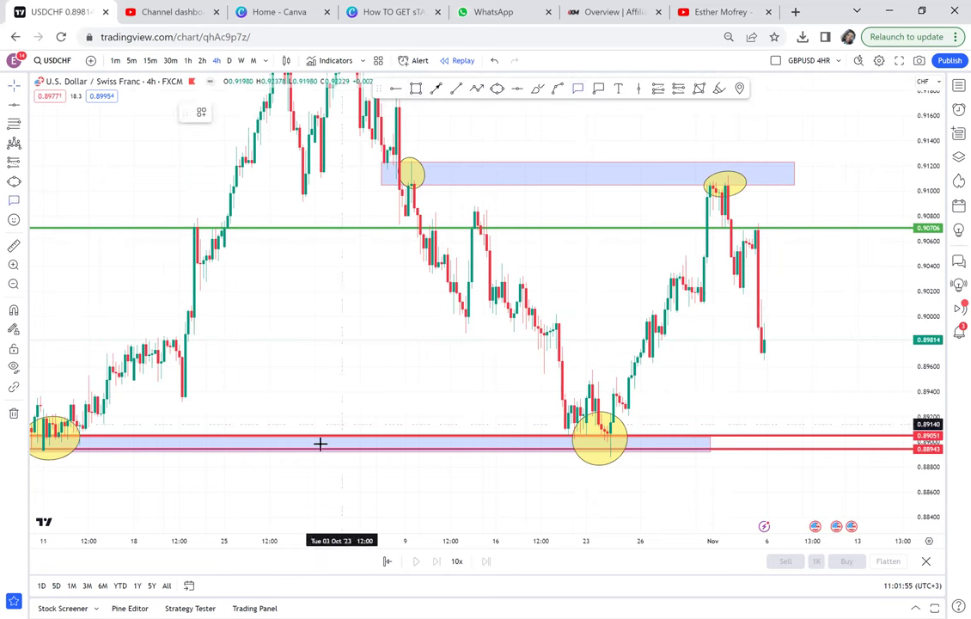
{"action": "left_click", "coordinate": [357, 374]}
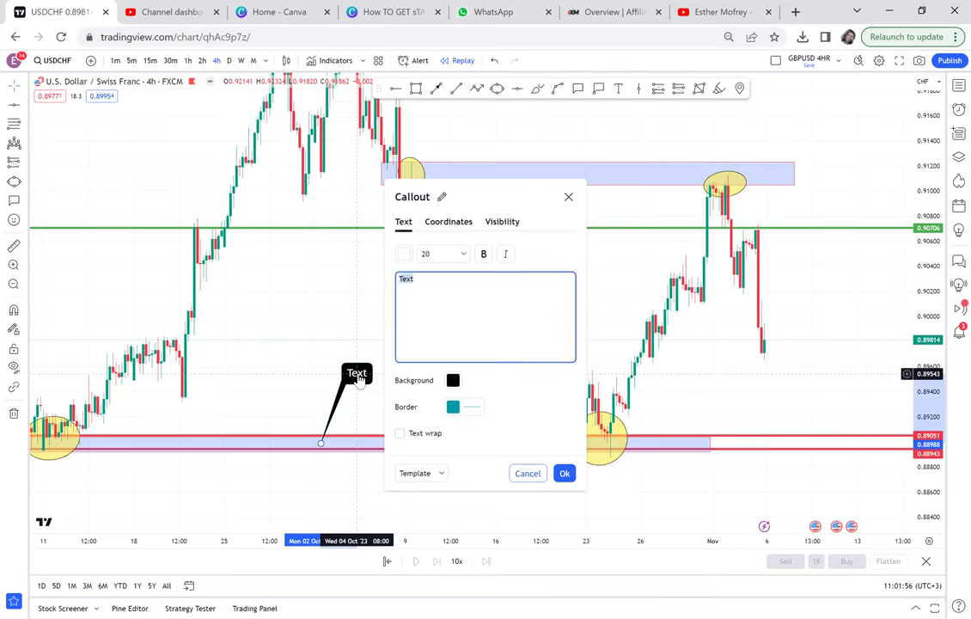
{"action": "type", "text": "P1"}
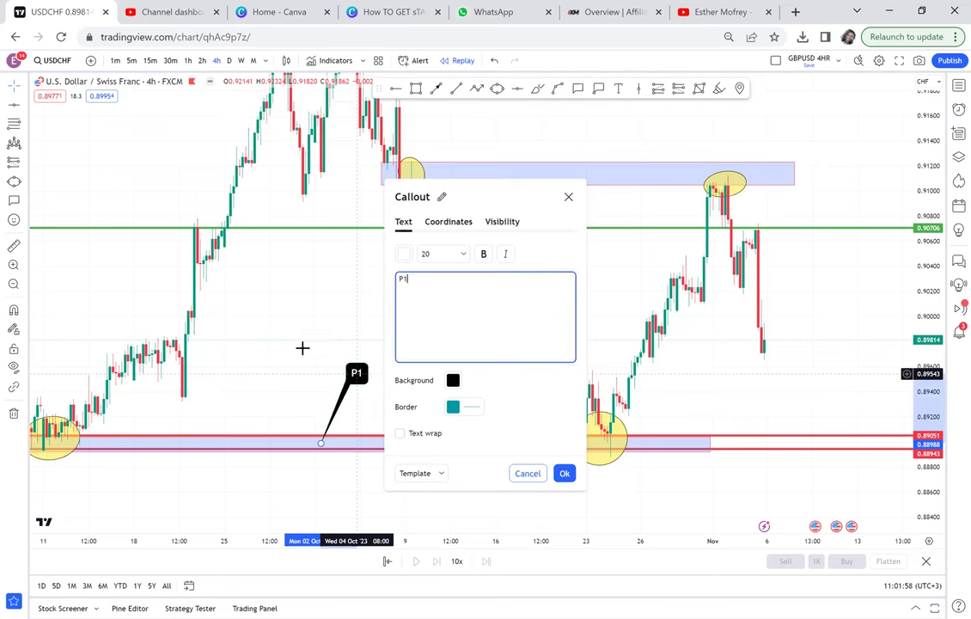
{"action": "left_click", "coordinate": [569, 196]}
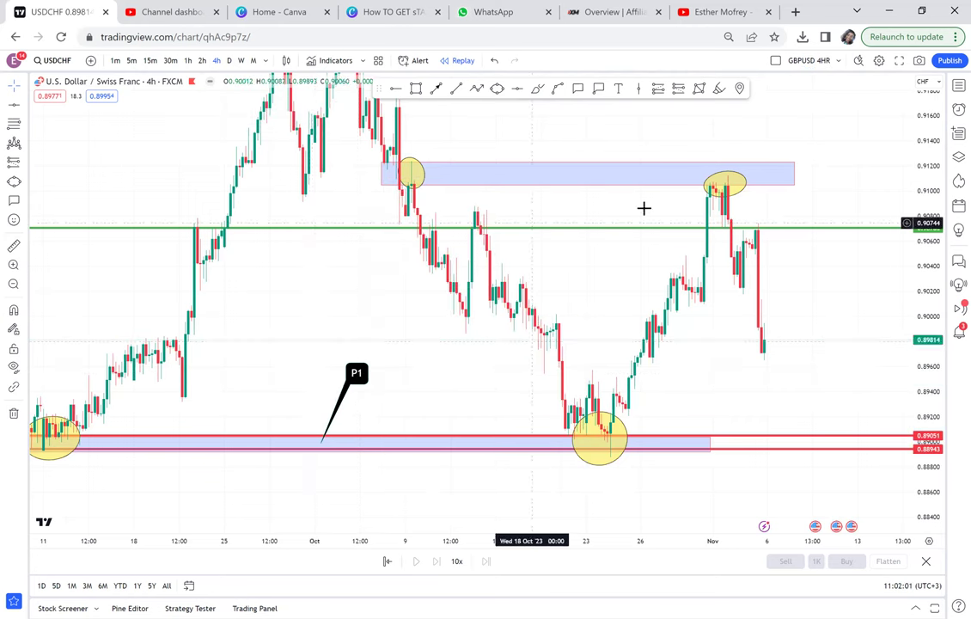
Add a callout reading P2 that points to the upper rectangle zone, with its label above the zone
{"action": "left_click_drag", "start_coordinate": [637, 211], "coordinate": [592, 286]}
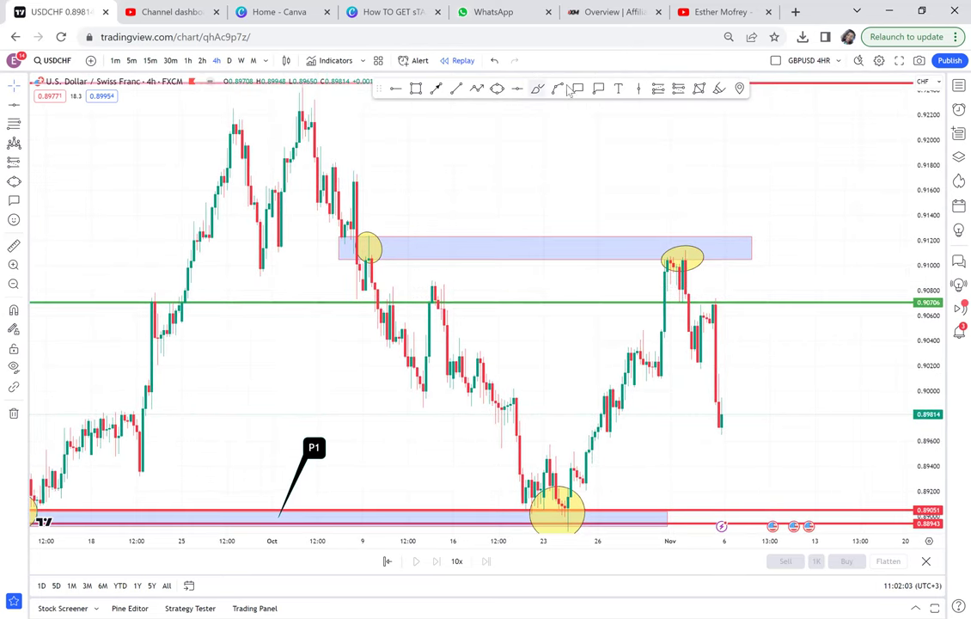
{"action": "left_click", "coordinate": [574, 90]}
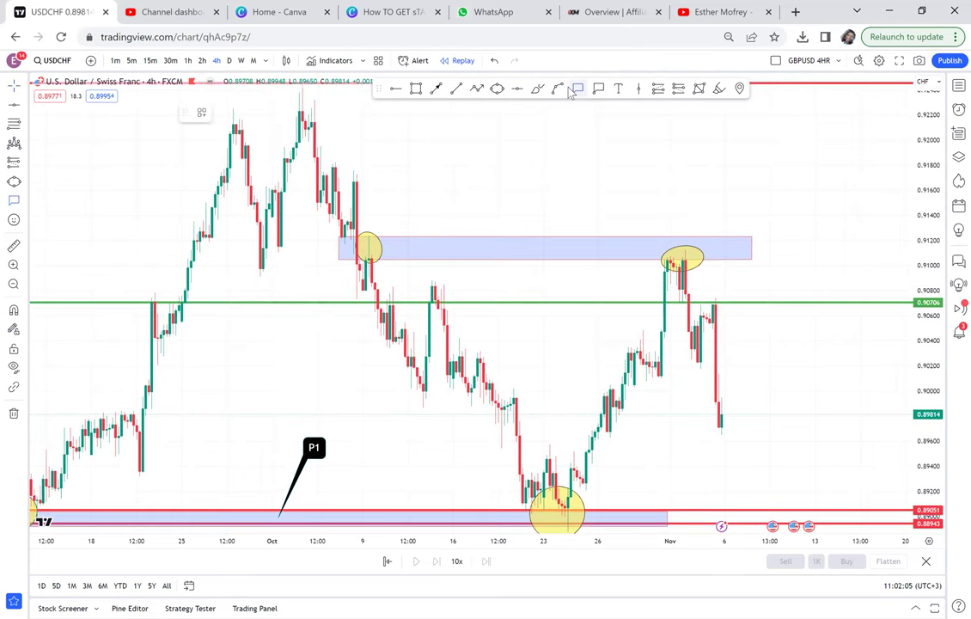
{"action": "left_click", "coordinate": [551, 196]}
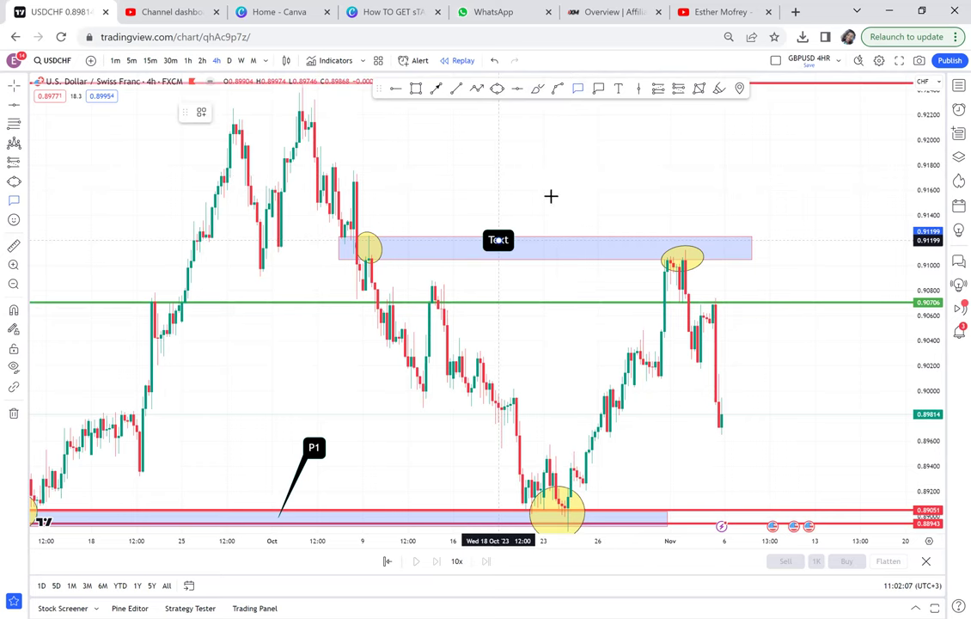
{"action": "type", "text": "P2"}
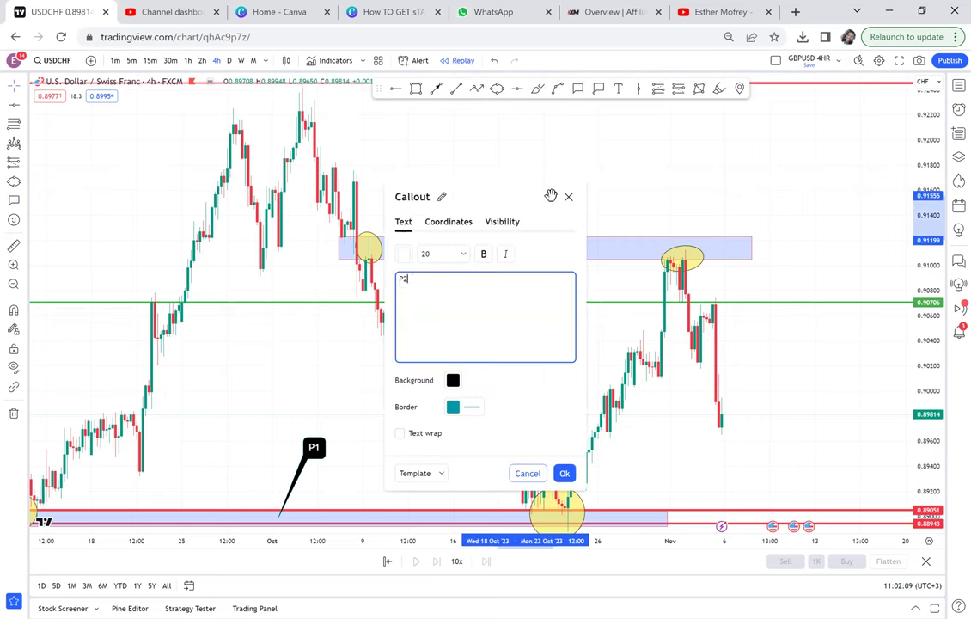
Measure the range from the upper edge of the P2 zone down to just below the P1 zone
{"action": "left_click_drag", "start_coordinate": [686, 186], "coordinate": [740, 164]}
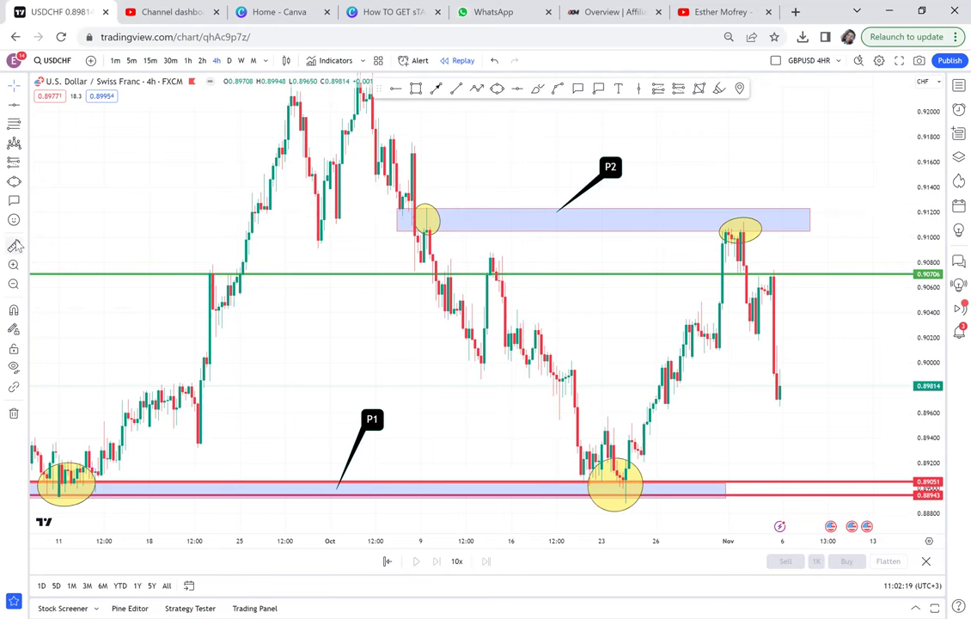
{"action": "left_click", "coordinate": [412, 216]}
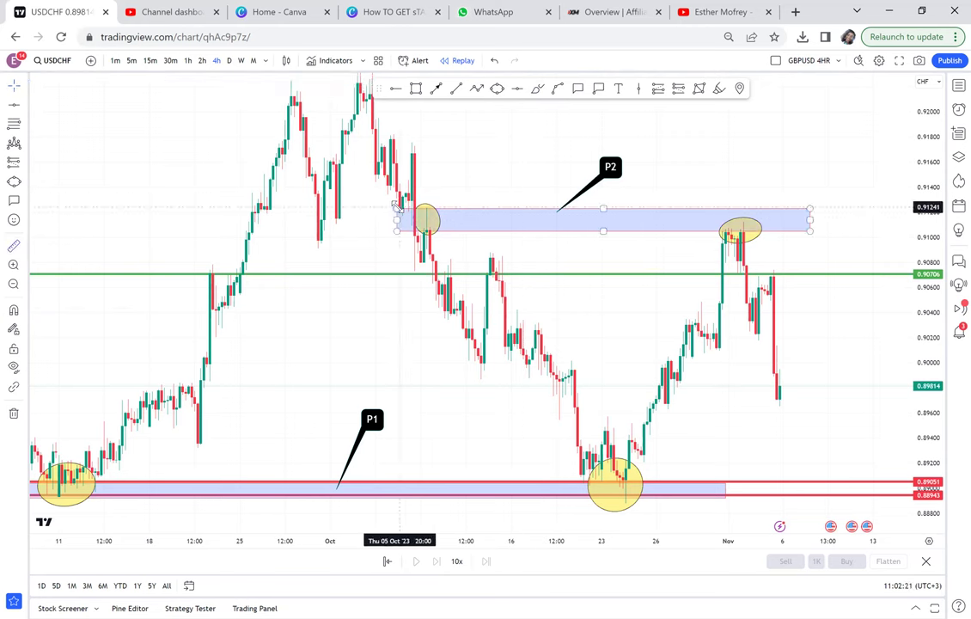
{"action": "left_click", "coordinate": [398, 207]}
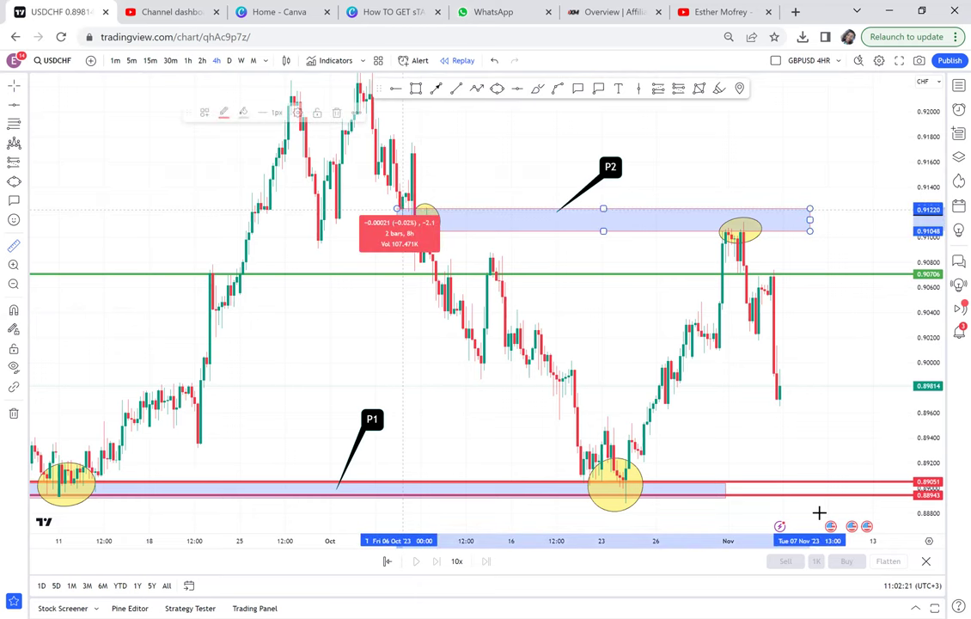
{"action": "left_click", "coordinate": [832, 509]}
Place a horizontal line at 0.90053, the midpoint of the measured range, and colour it blue
{"action": "left_click", "coordinate": [518, 89]}
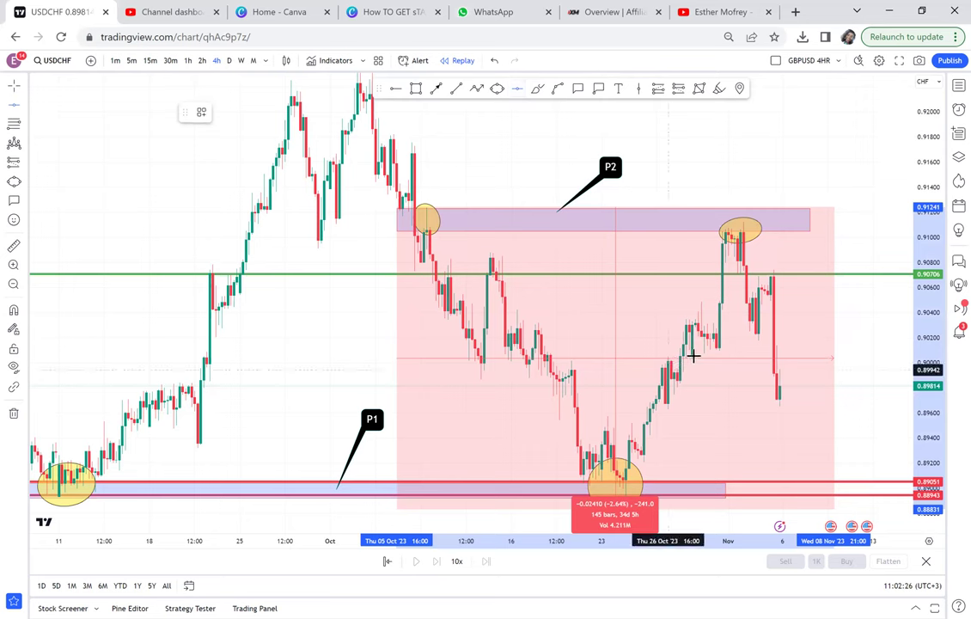
{"action": "left_click", "coordinate": [301, 356]}
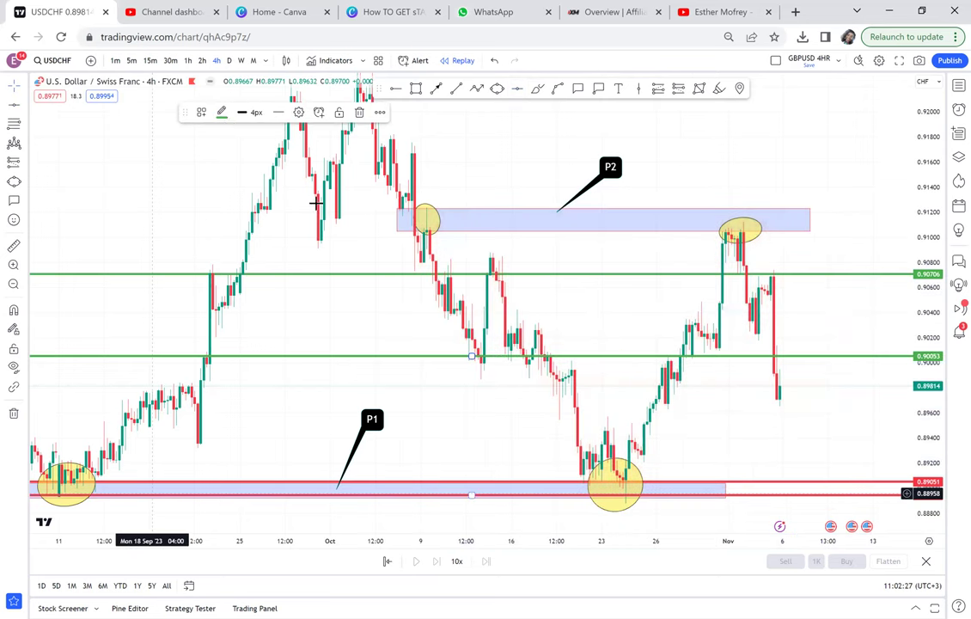
{"action": "left_click", "coordinate": [221, 113]}
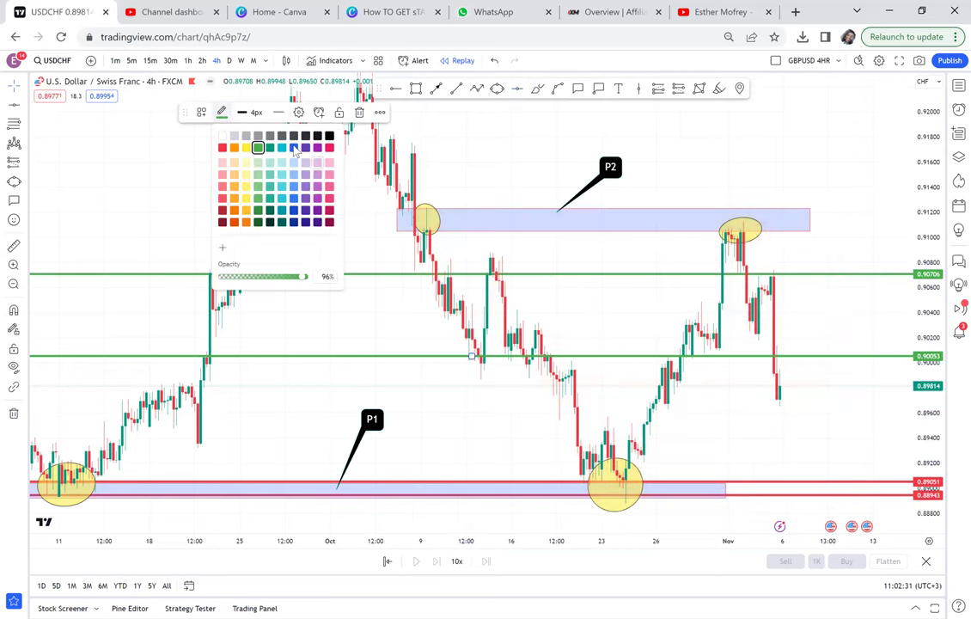
{"action": "left_click", "coordinate": [293, 147]}
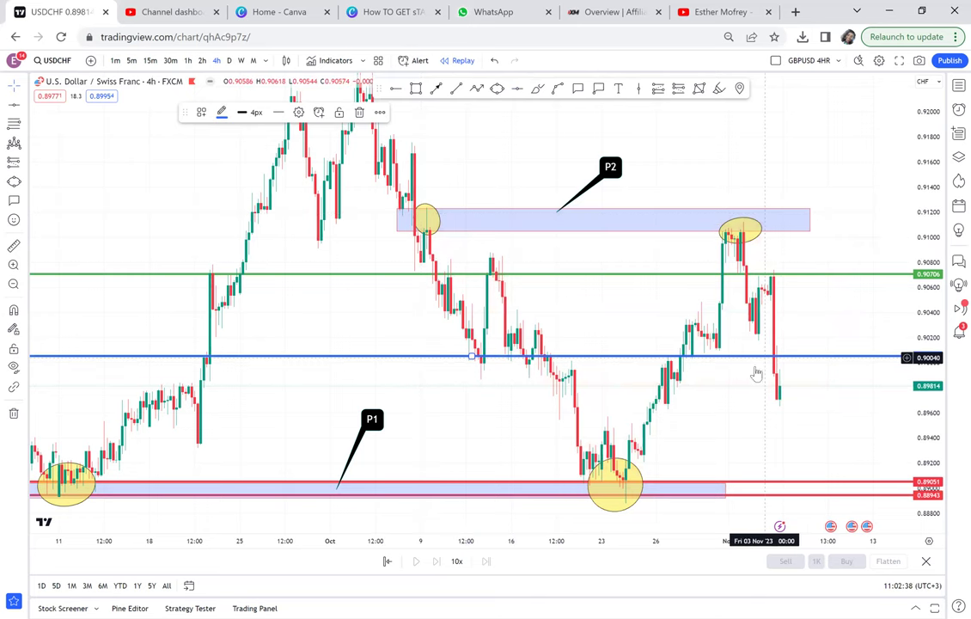
Draw a rectangle zone from about 0.8968 to 0.8962, spanning 25 October to 13 November below the blue line
{"action": "left_click_drag", "start_coordinate": [769, 404], "coordinate": [724, 310]}
{"action": "scroll", "coordinate": [723, 311], "scroll_direction": "up", "scroll_amount": 1}
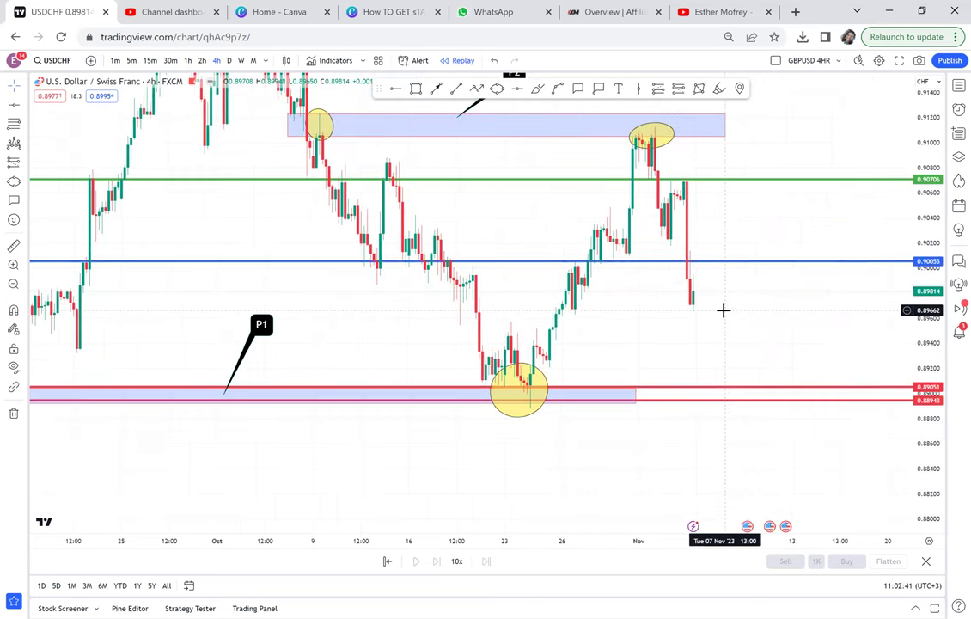
{"action": "scroll", "coordinate": [723, 310], "scroll_direction": "up", "scroll_amount": 1}
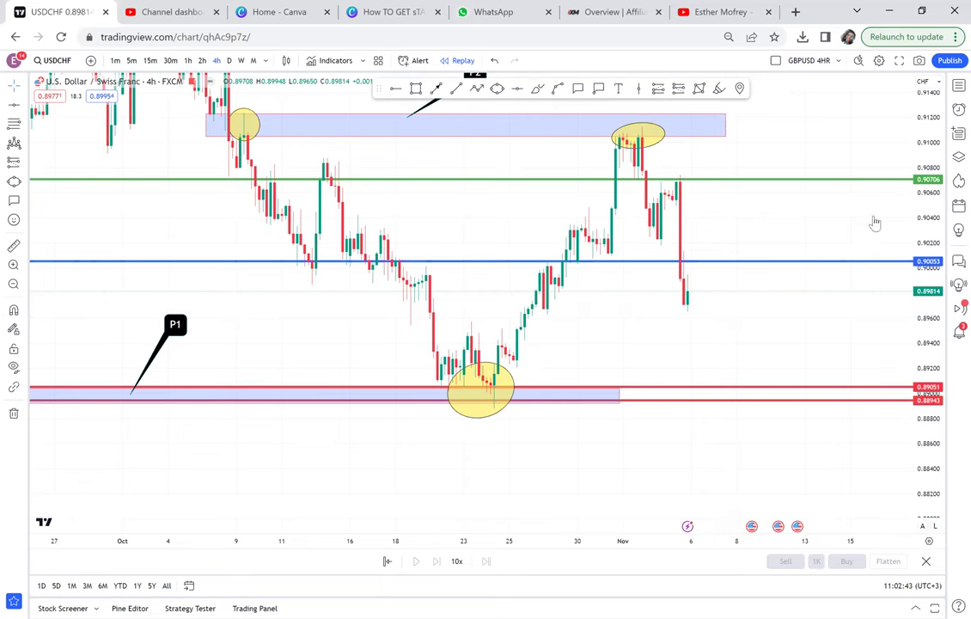
{"action": "left_click_drag", "start_coordinate": [783, 319], "coordinate": [652, 306]}
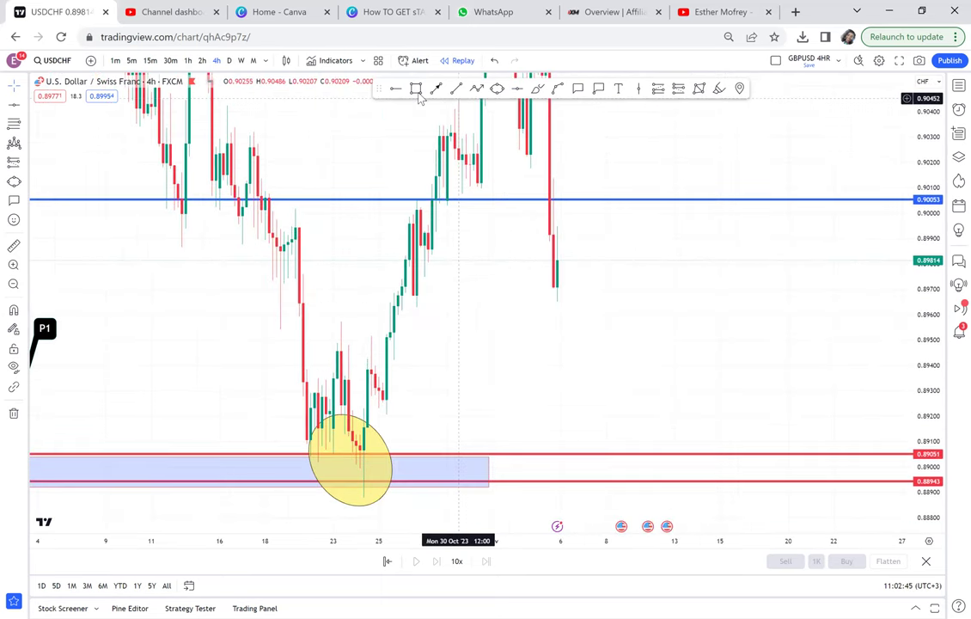
{"action": "left_click", "coordinate": [416, 89]}
{"action": "left_click", "coordinate": [391, 294]}
{"action": "left_click", "coordinate": [682, 308]}
Add a callout reading P3 that points to the new rectangle zone below the blue line, with its label beneath it
{"action": "left_click", "coordinate": [578, 91]}
{"action": "left_click", "coordinate": [640, 305]}
{"action": "left_click", "coordinate": [687, 360]}
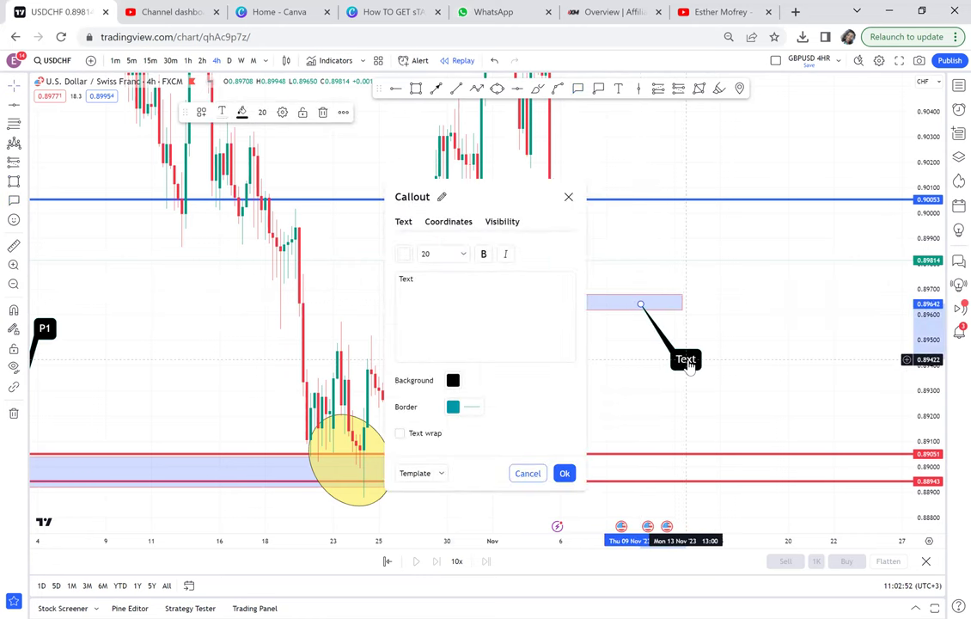
{"action": "type", "text": "P3"}
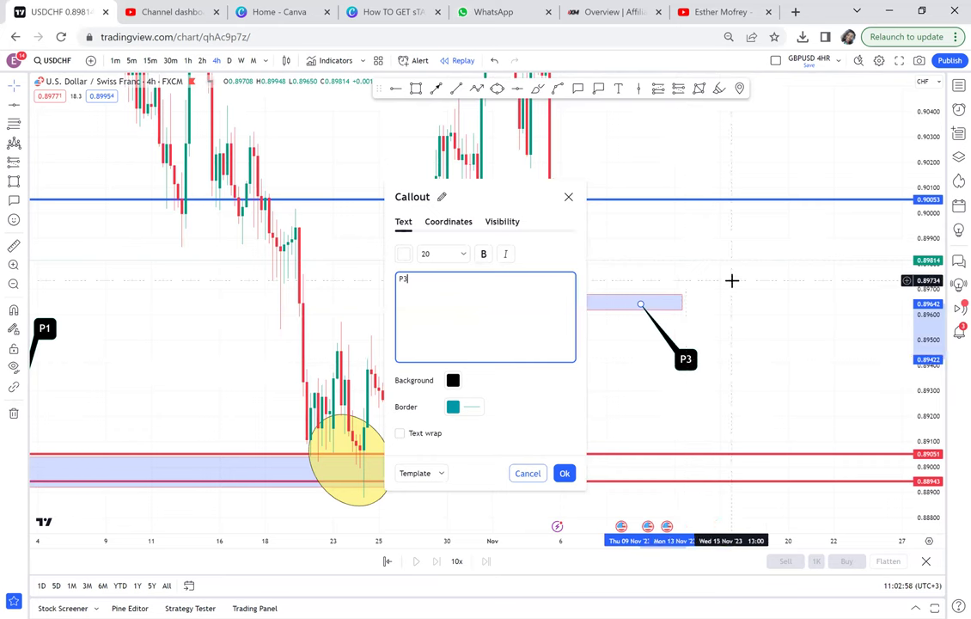
{"action": "left_click", "coordinate": [640, 279]}
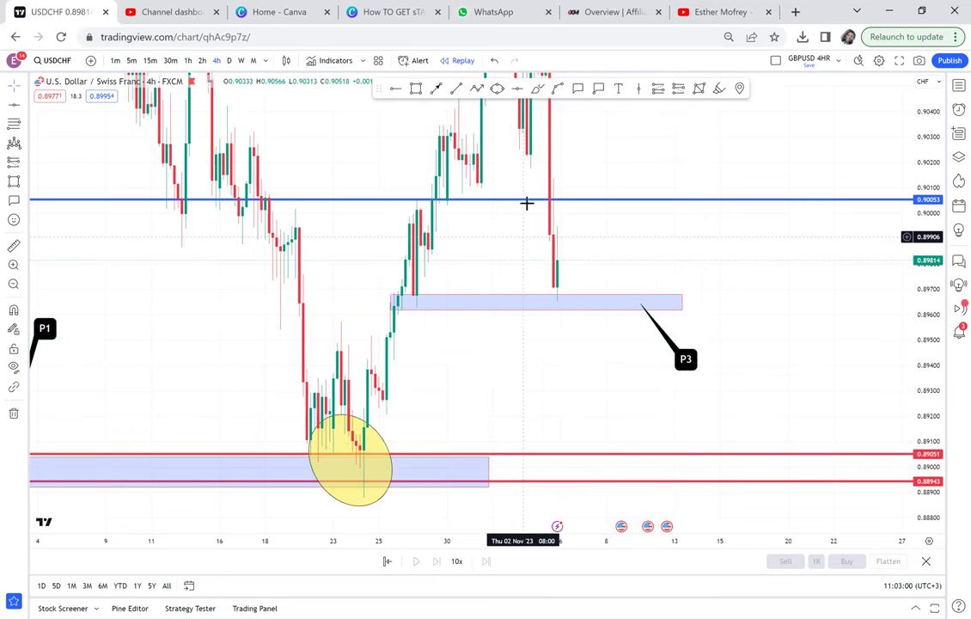
Add a text label in the P3 zone from the POSSIBLE DOUBLE BOTTOM template, set to font size 14
{"action": "left_click", "coordinate": [620, 89]}
{"action": "left_click", "coordinate": [451, 304]}
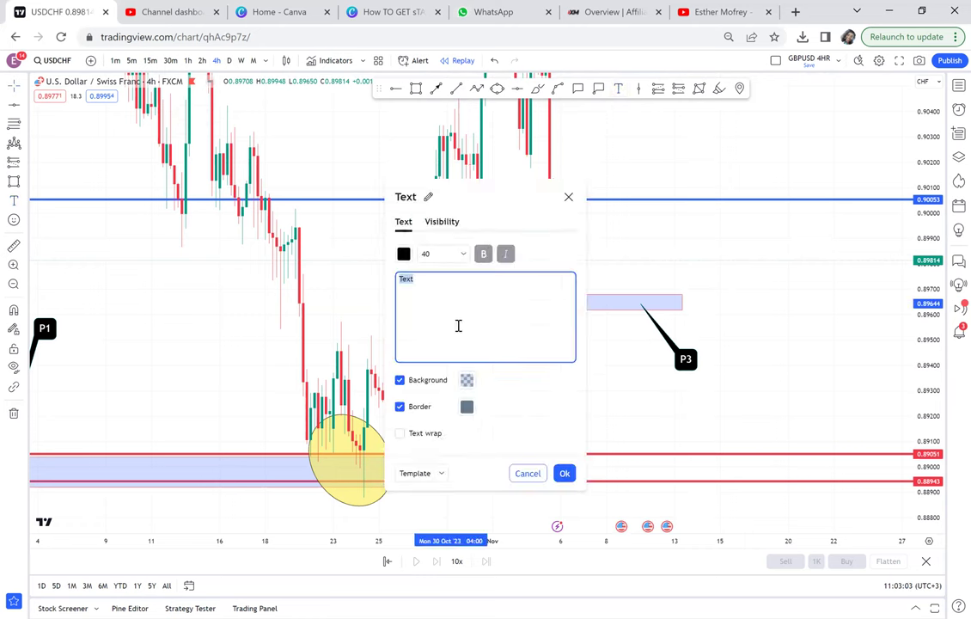
{"action": "left_click", "coordinate": [419, 474]}
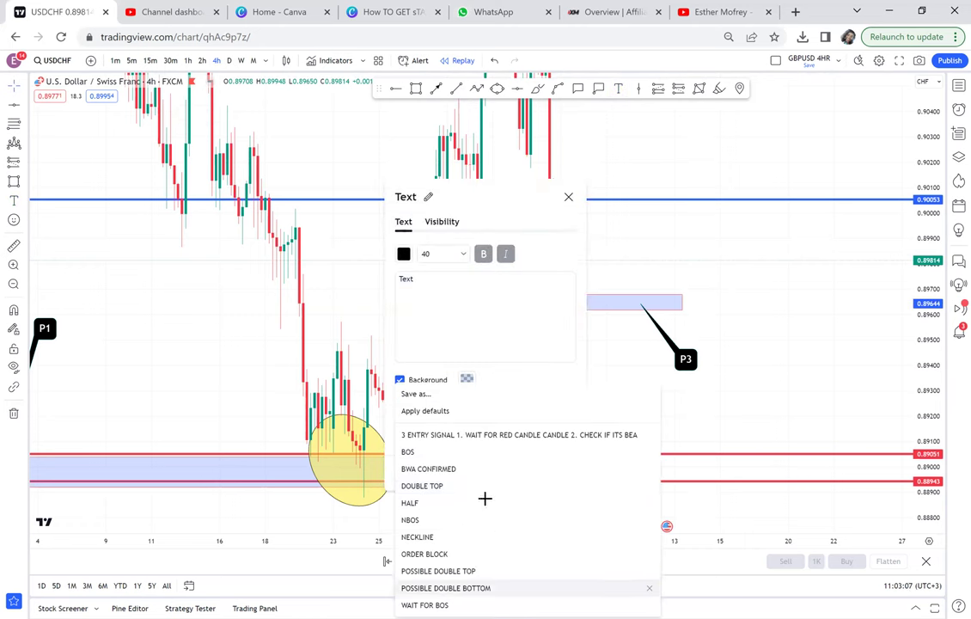
{"action": "left_click", "coordinate": [446, 588]}
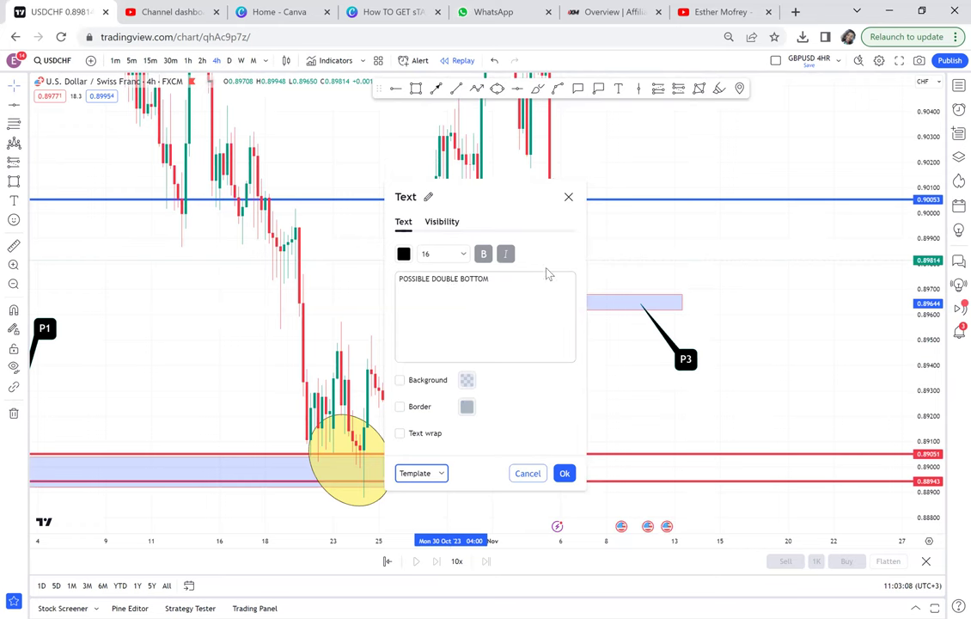
{"action": "left_click", "coordinate": [462, 258]}
{"action": "left_click", "coordinate": [431, 321]}
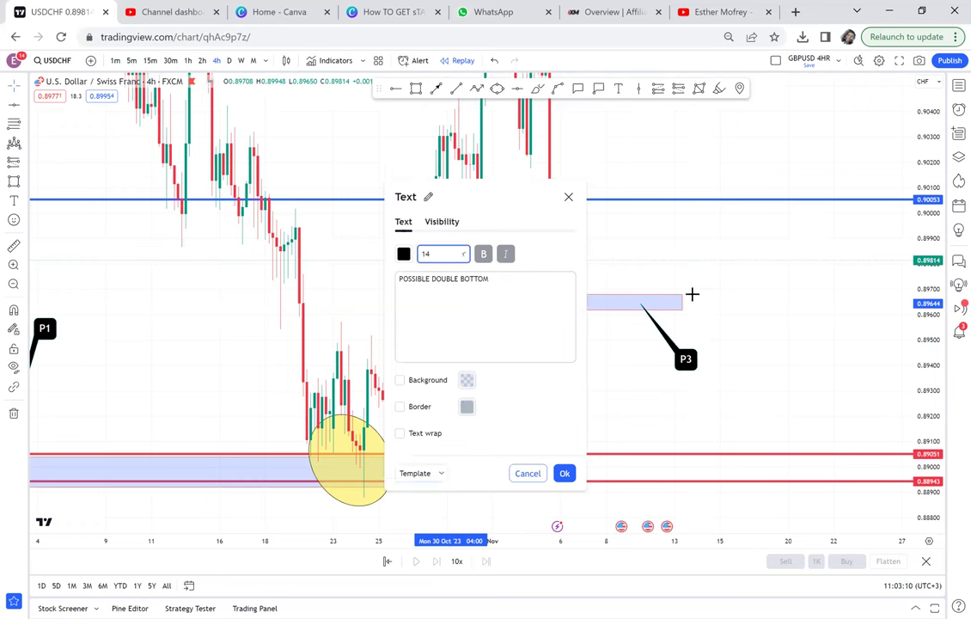
{"action": "left_click", "coordinate": [699, 289]}
{"action": "left_click_drag", "start_coordinate": [526, 314], "coordinate": [518, 309]}
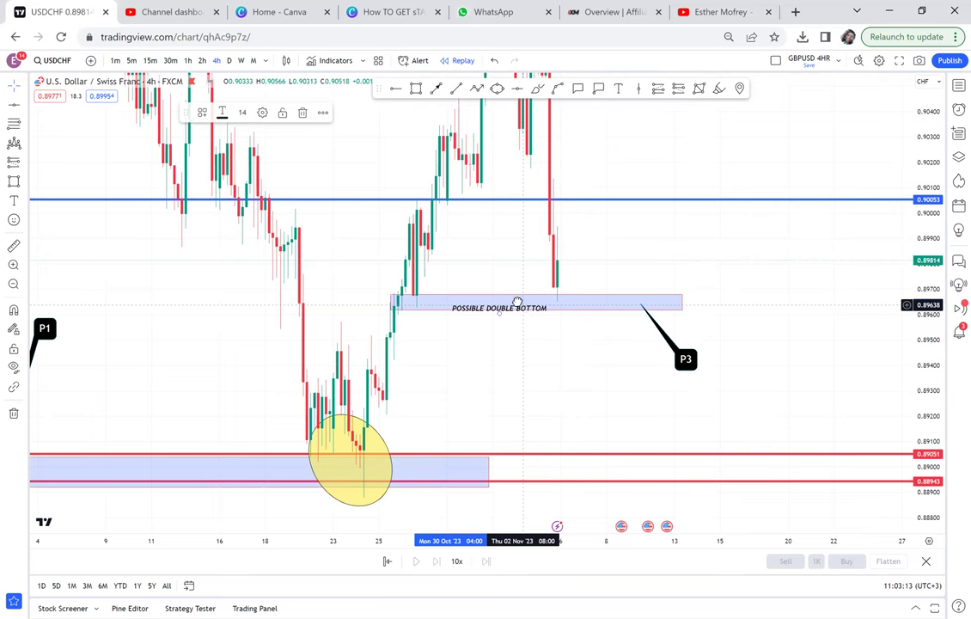
Place a blue horizontal line at about 0.9112 through the P2 zone
{"action": "left_click_drag", "start_coordinate": [702, 208], "coordinate": [716, 294]}
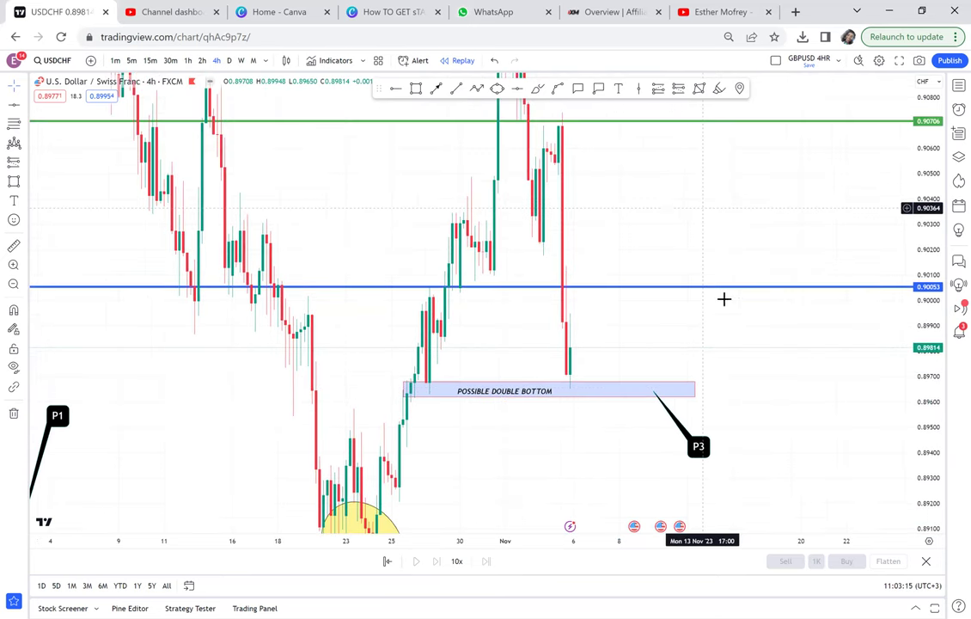
{"action": "left_click_drag", "start_coordinate": [679, 179], "coordinate": [700, 271]}
{"action": "scroll", "coordinate": [616, 216], "scroll_direction": "up", "scroll_amount": 2}
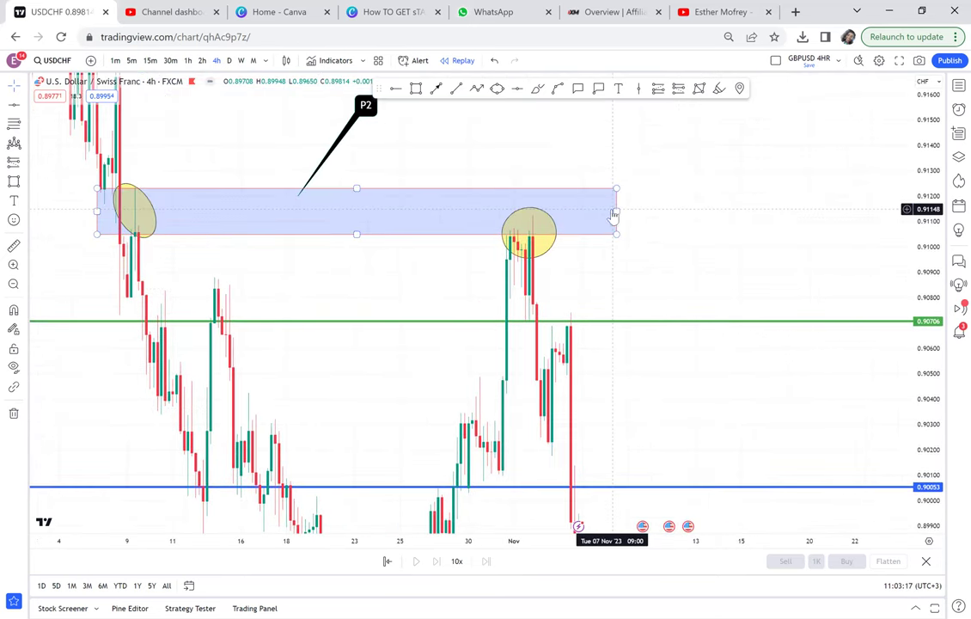
{"action": "left_click", "coordinate": [477, 216]}
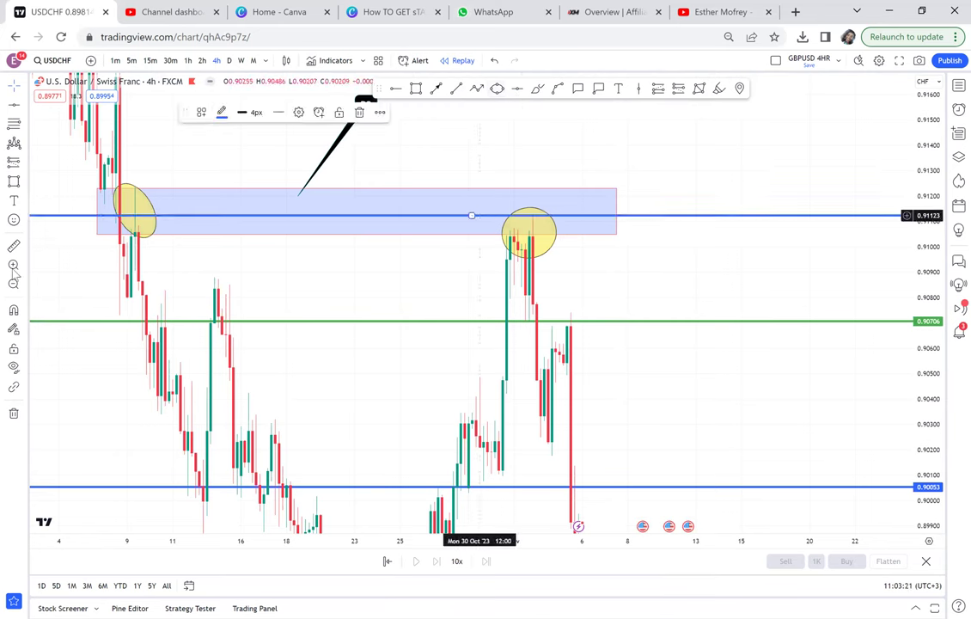
Change the colour of the horizontal line through the P2 zone to red
{"action": "left_click", "coordinate": [221, 112]}
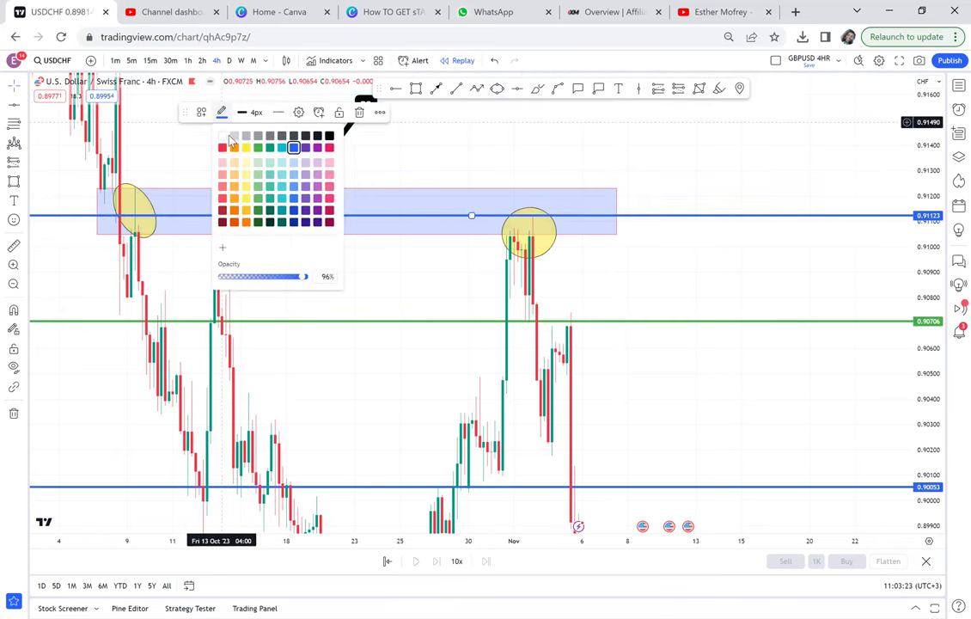
{"action": "left_click", "coordinate": [223, 148]}
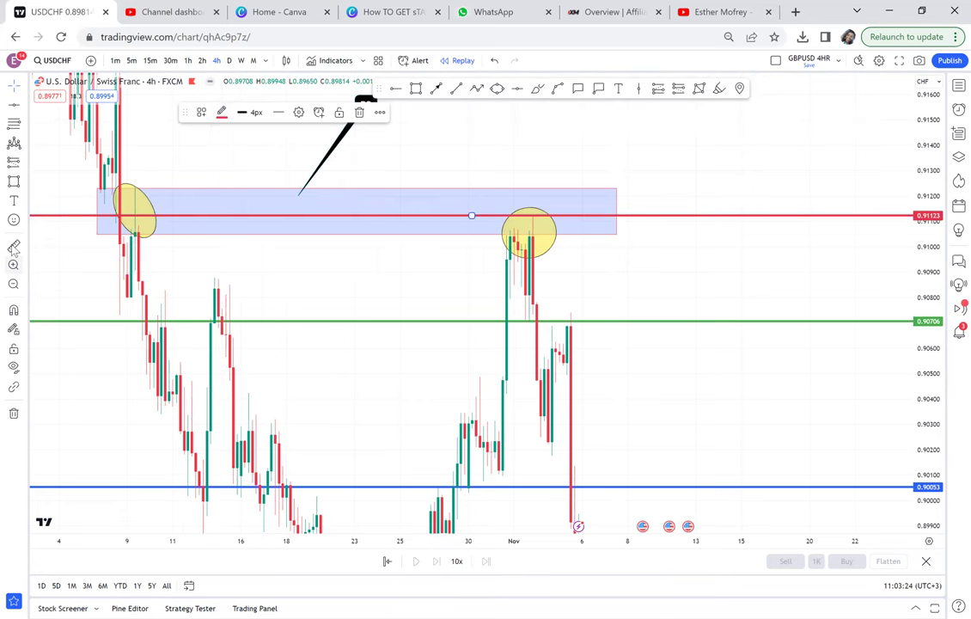
{"action": "left_click", "coordinate": [12, 248]}
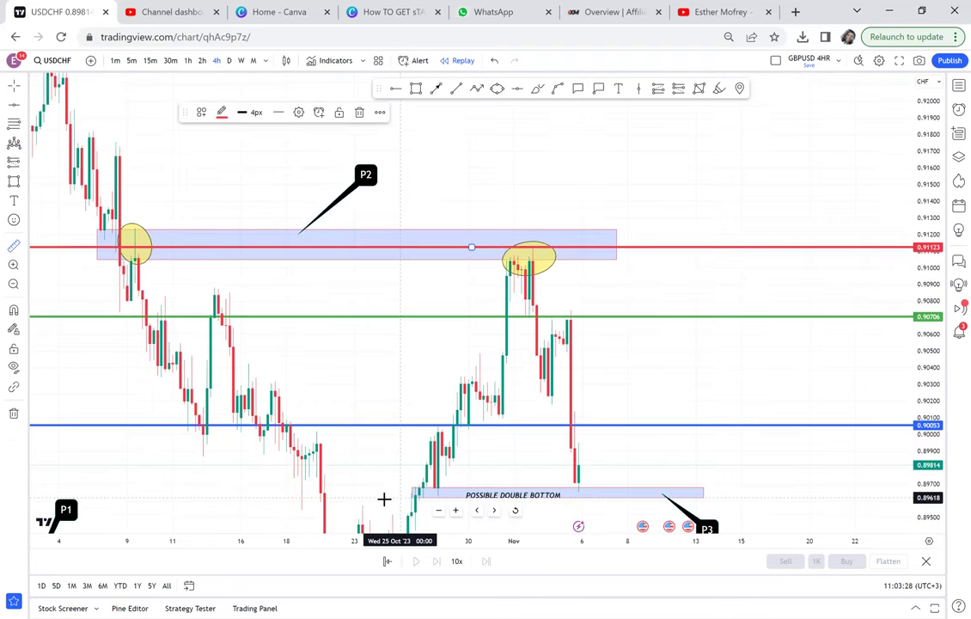
{"action": "left_click_drag", "start_coordinate": [384, 498], "coordinate": [690, 265]}
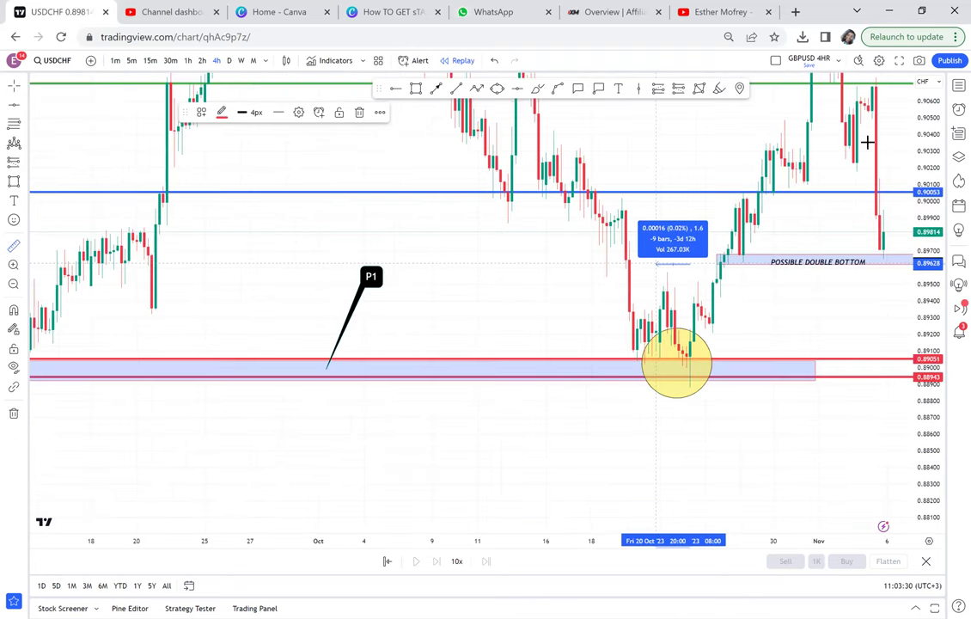
{"action": "left_click", "coordinate": [883, 126]}
{"action": "mouse_move", "coordinate": [736, 185]}
{"action": "left_mouse_down"}
{"action": "mouse_move", "coordinate": [581, 256]}
{"action": "mouse_move", "coordinate": [529, 297]}
{"action": "left_mouse_up"}
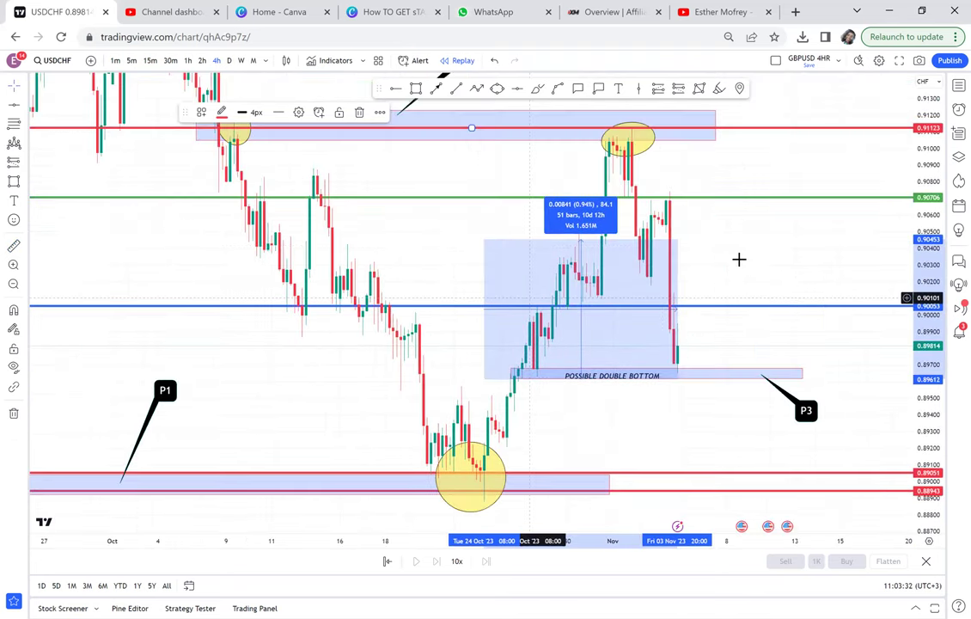
{"action": "left_click", "coordinate": [595, 295]}
{"action": "scroll", "coordinate": [595, 296], "scroll_direction": "right", "scroll_amount": 3}
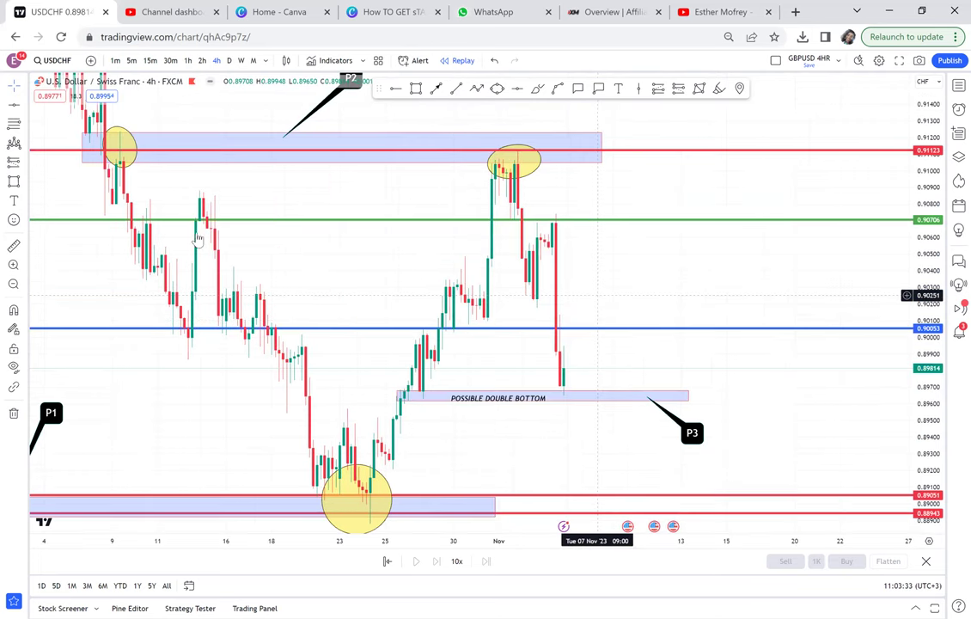
Measure the price range from the lower edge of the P3 zone up to the red line through P2
{"action": "left_click", "coordinate": [14, 247]}
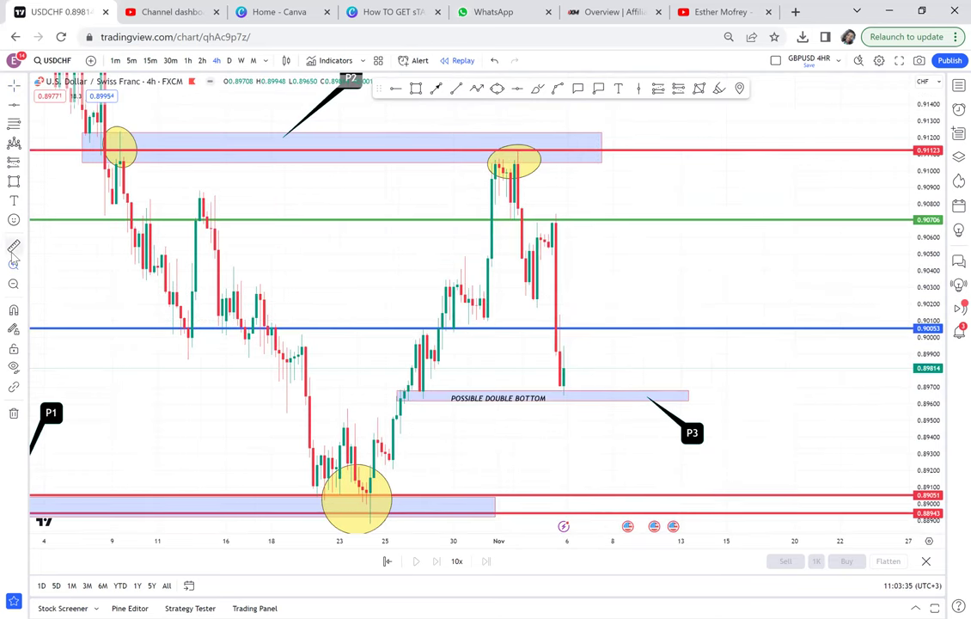
{"action": "left_click", "coordinate": [336, 401]}
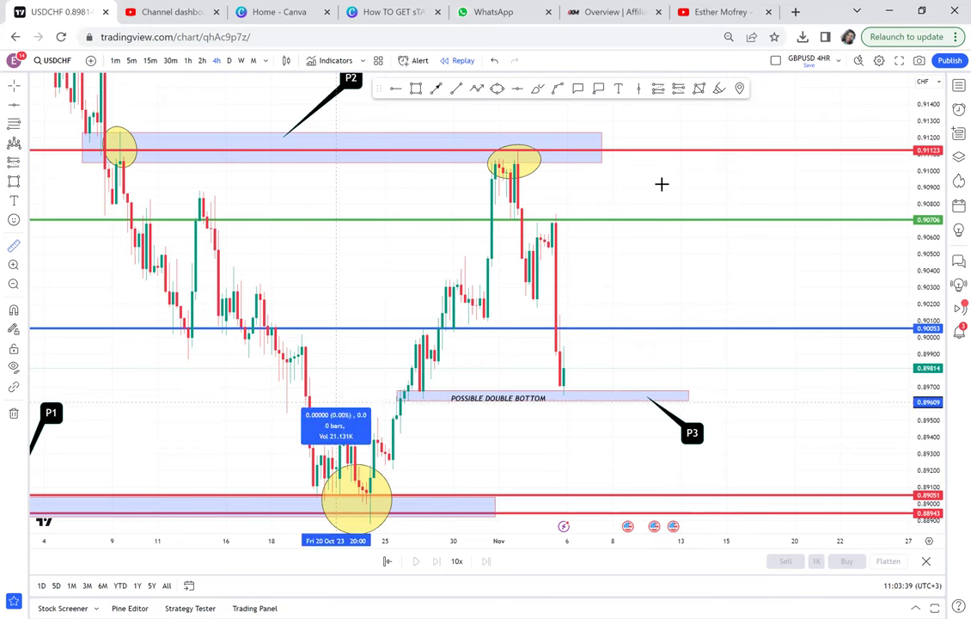
{"action": "left_click", "coordinate": [726, 151]}
Place a red horizontal line at about 0.9038, midway between P3 and P2, and raise the blue line to about 0.9039
{"action": "left_click", "coordinate": [518, 89]}
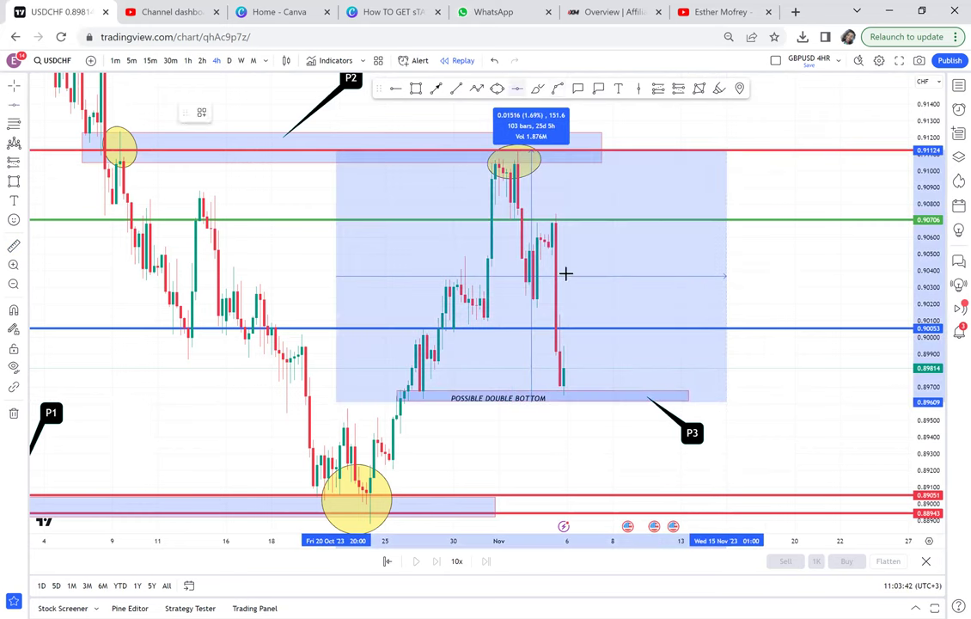
{"action": "left_click", "coordinate": [471, 275]}
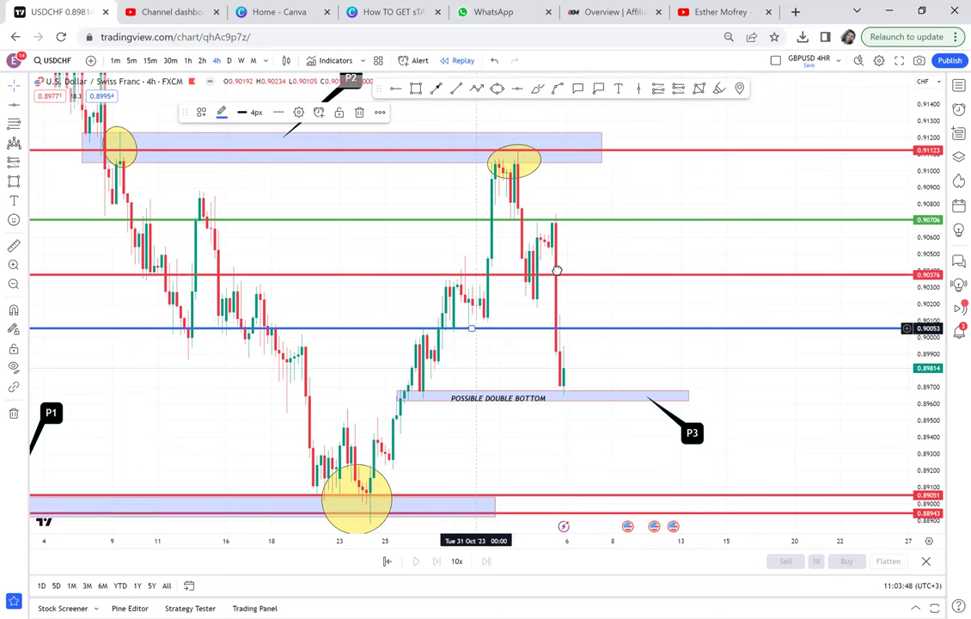
{"action": "left_click_drag", "start_coordinate": [478, 326], "coordinate": [602, 277]}
Draw an ellipse around the early November candles crossing the new midpoint line, from about 0.9047 to 0.9034
{"action": "mouse_move", "coordinate": [682, 292]}
{"action": "left_mouse_down"}
{"action": "mouse_move", "coordinate": [722, 338]}
{"action": "mouse_move", "coordinate": [655, 327]}
{"action": "mouse_move", "coordinate": [672, 306]}
{"action": "left_mouse_up"}
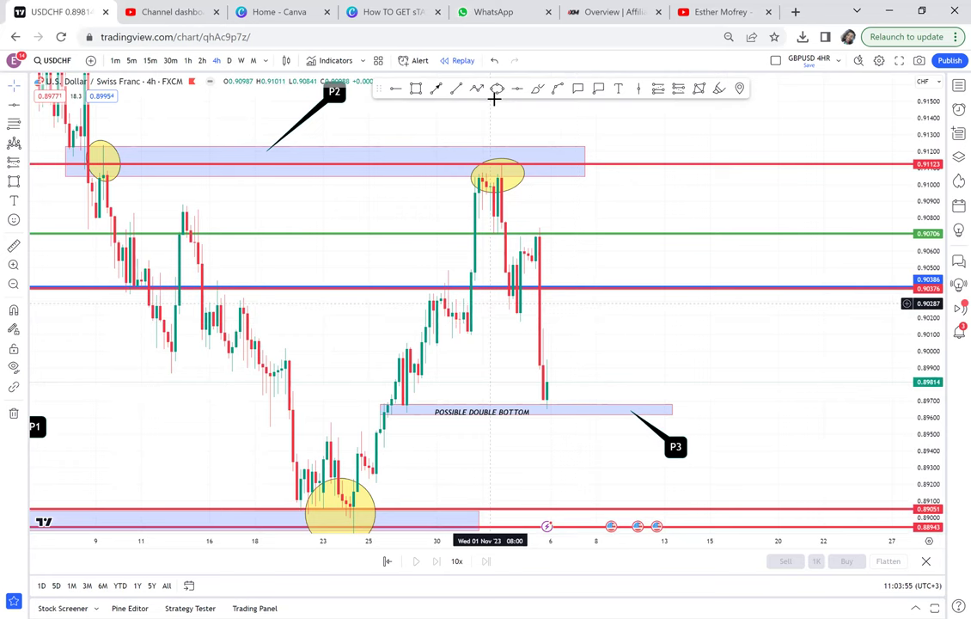
{"action": "left_click", "coordinate": [494, 273]}
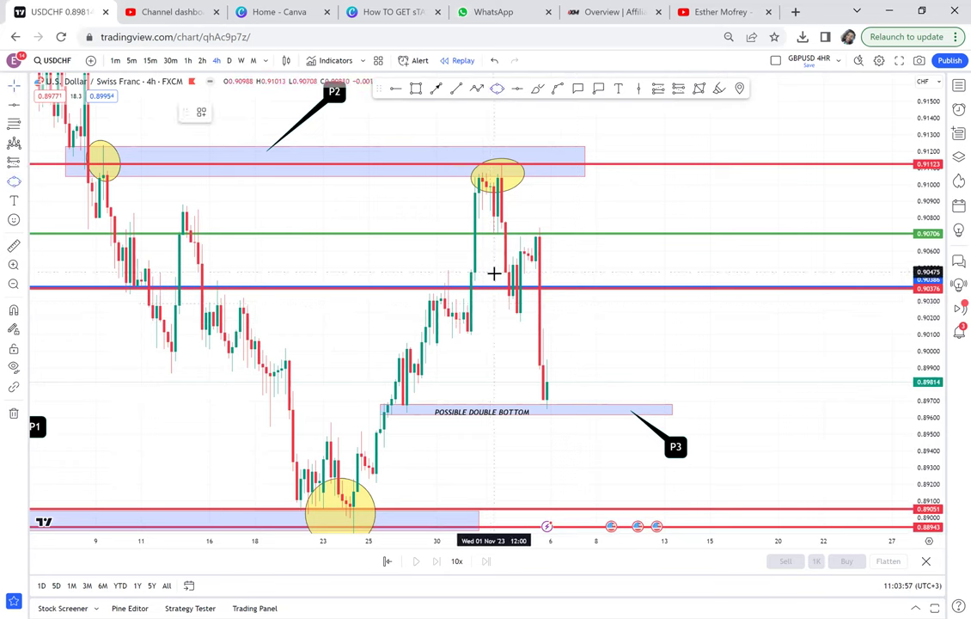
{"action": "left_click", "coordinate": [535, 294]}
{"action": "left_click", "coordinate": [533, 307]}
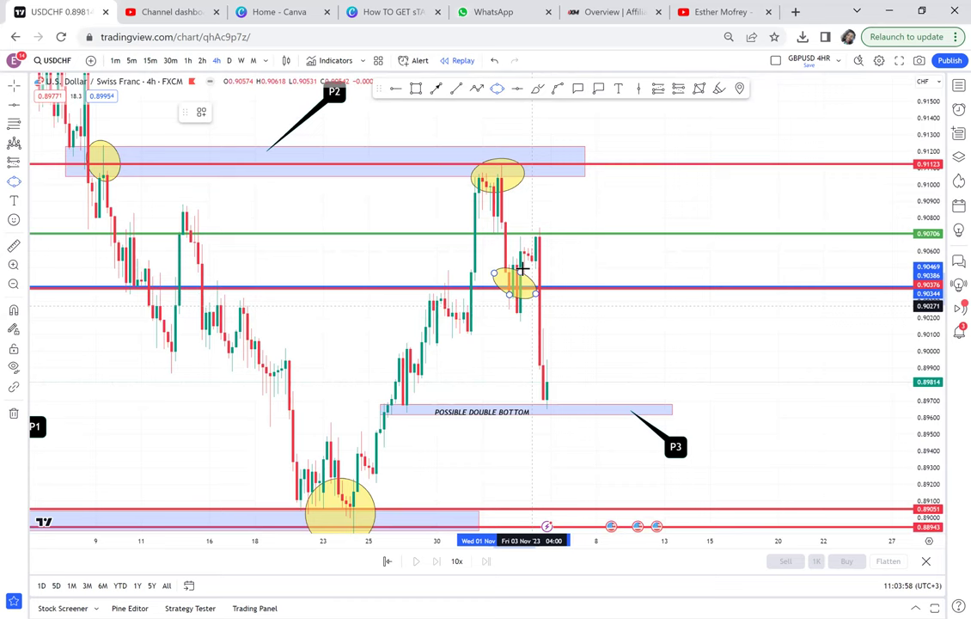
Add a callout reading RBS that points to the ellipse on the midpoint line, with its label beneath it
{"action": "left_click", "coordinate": [578, 88]}
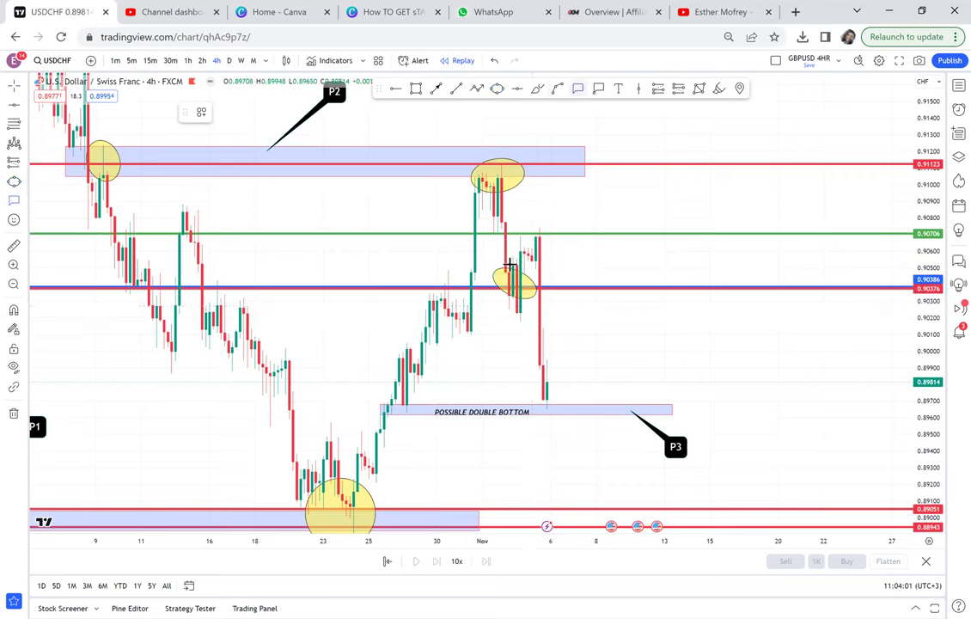
{"action": "left_click", "coordinate": [509, 296]}
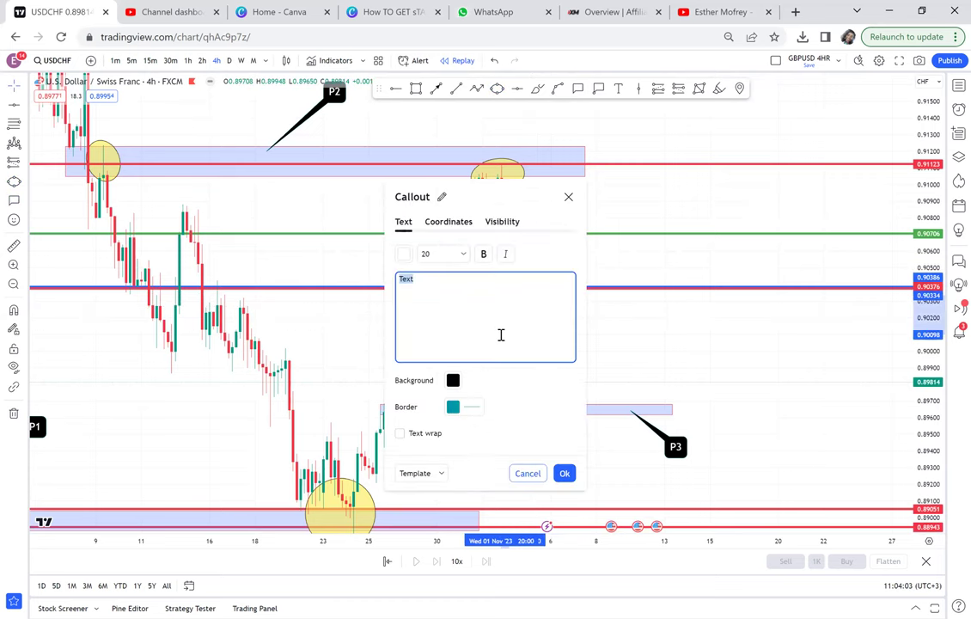
{"action": "type", "text": "RBS"}
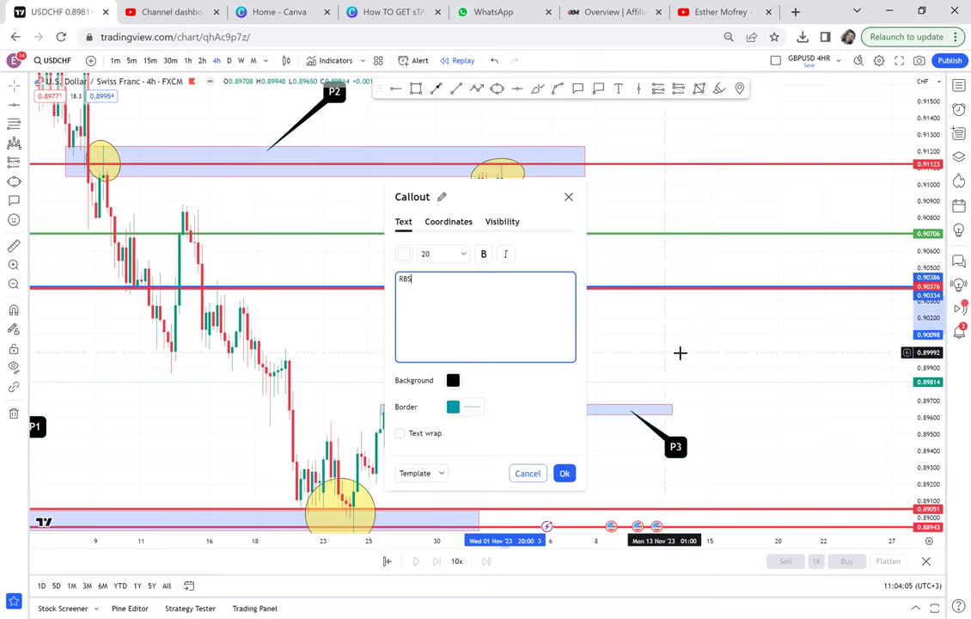
{"action": "left_click", "coordinate": [680, 352]}
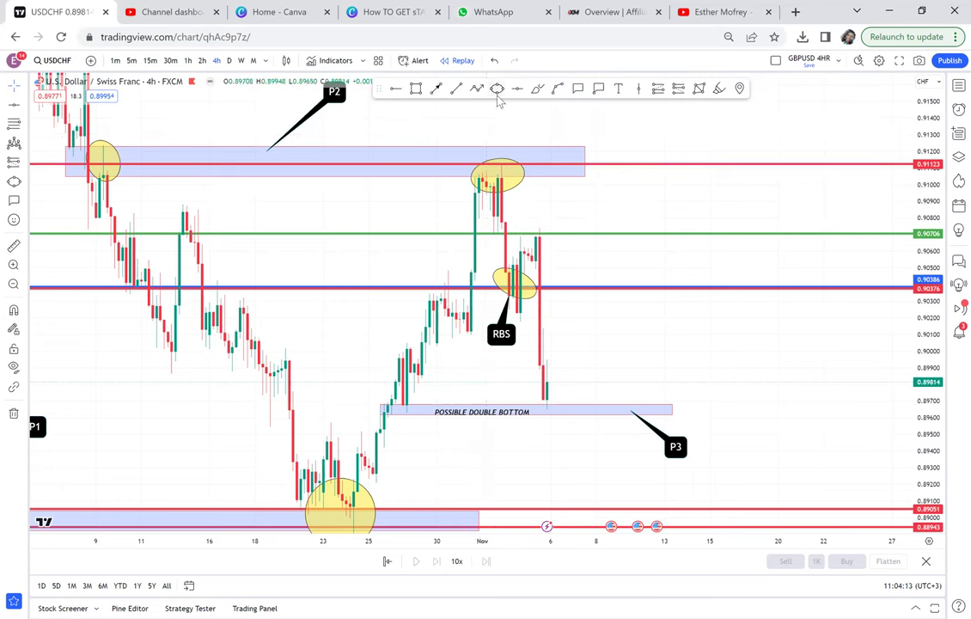
Draw two ellipses on the P3 zone, one around its first low and one around the latest candles
{"action": "left_click", "coordinate": [425, 401]}
{"action": "left_click", "coordinate": [430, 415]}
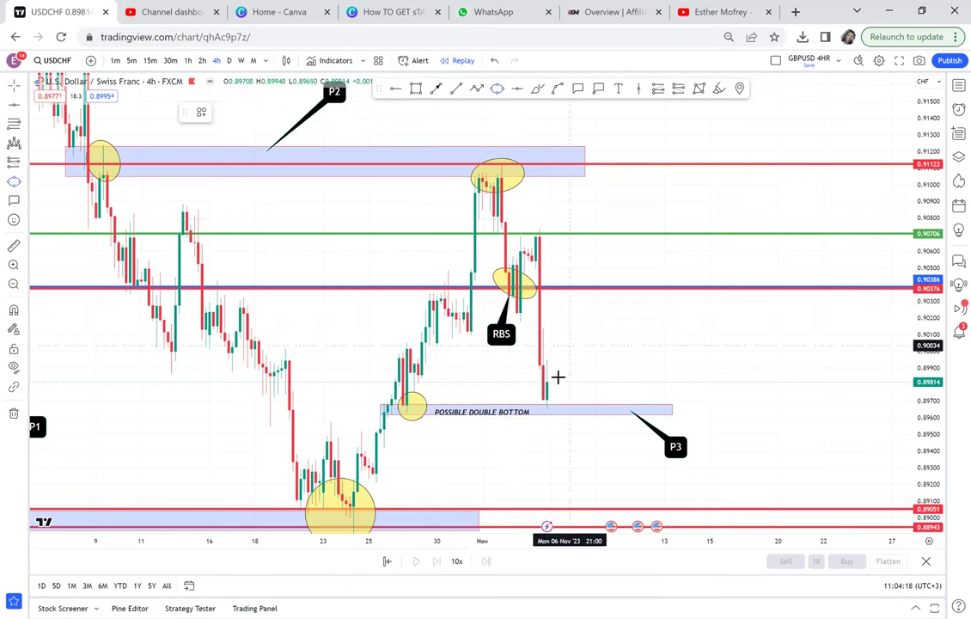
{"action": "left_click", "coordinate": [540, 405]}
{"action": "left_click", "coordinate": [574, 413]}
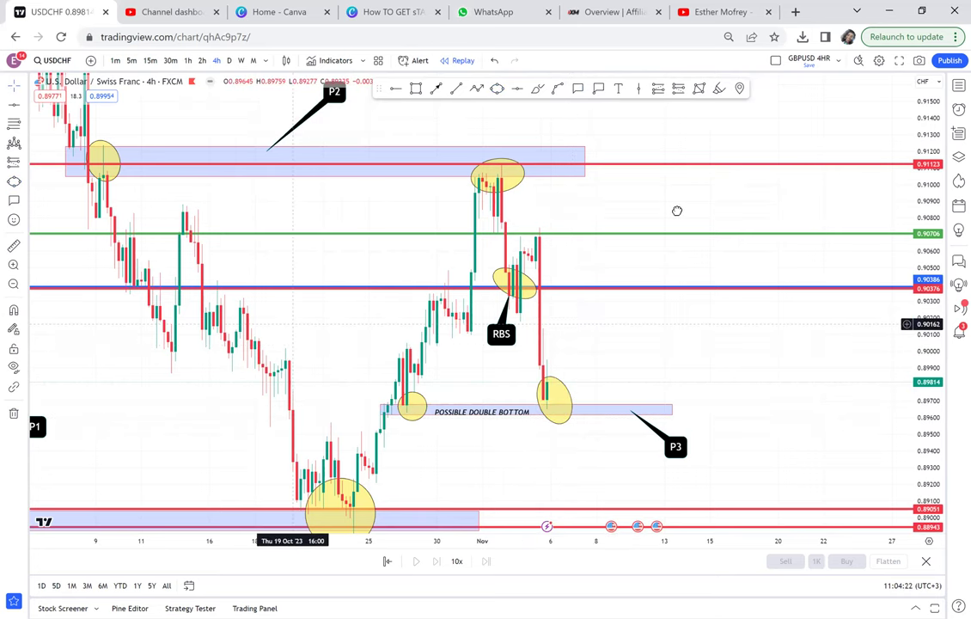
Switch to the daily timeframe and add a black horizontal ray at about 0.9088 starting at the 6 October candle
{"action": "left_click_drag", "start_coordinate": [316, 313], "coordinate": [497, 340]}
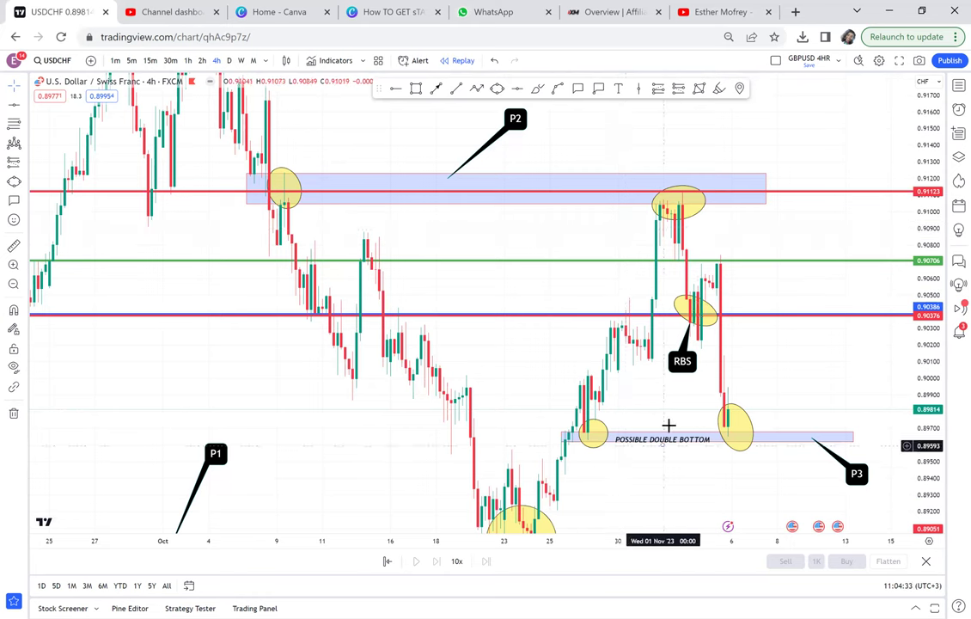
{"action": "left_click_drag", "start_coordinate": [442, 169], "coordinate": [237, 73]}
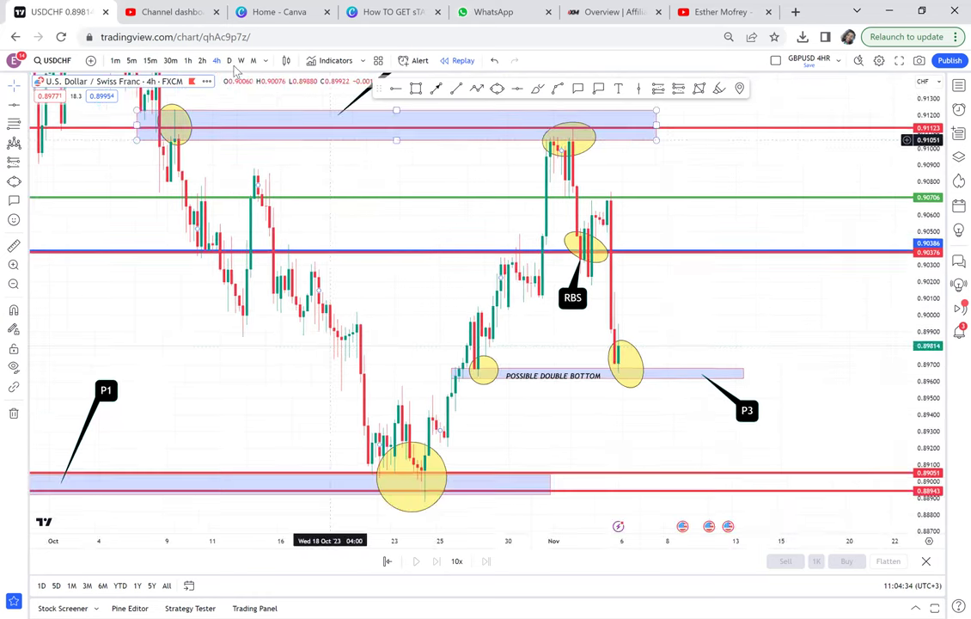
{"action": "left_click", "coordinate": [228, 60]}
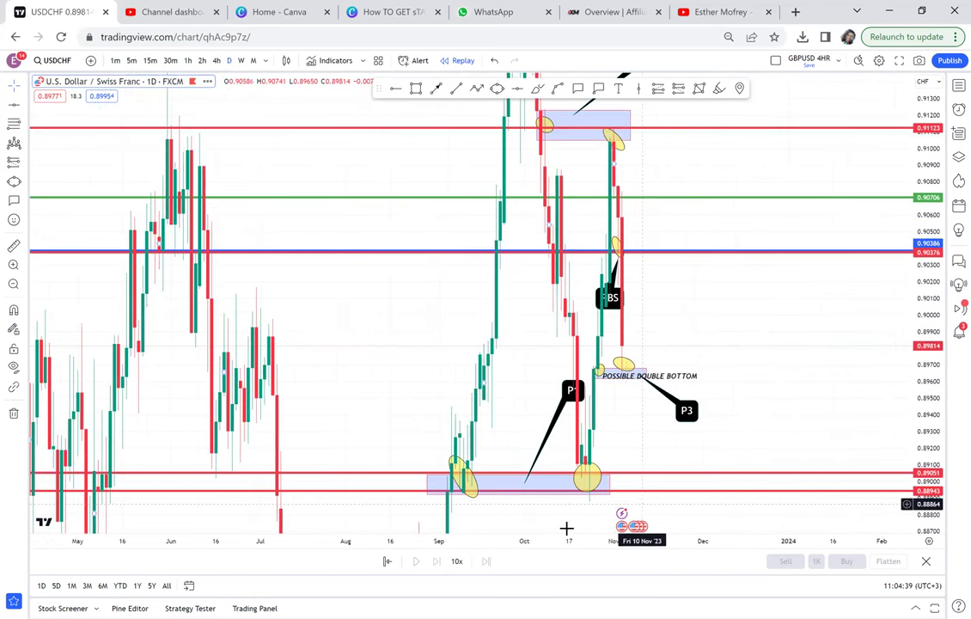
{"action": "scroll", "coordinate": [389, 337], "scroll_direction": "up", "scroll_amount": 3}
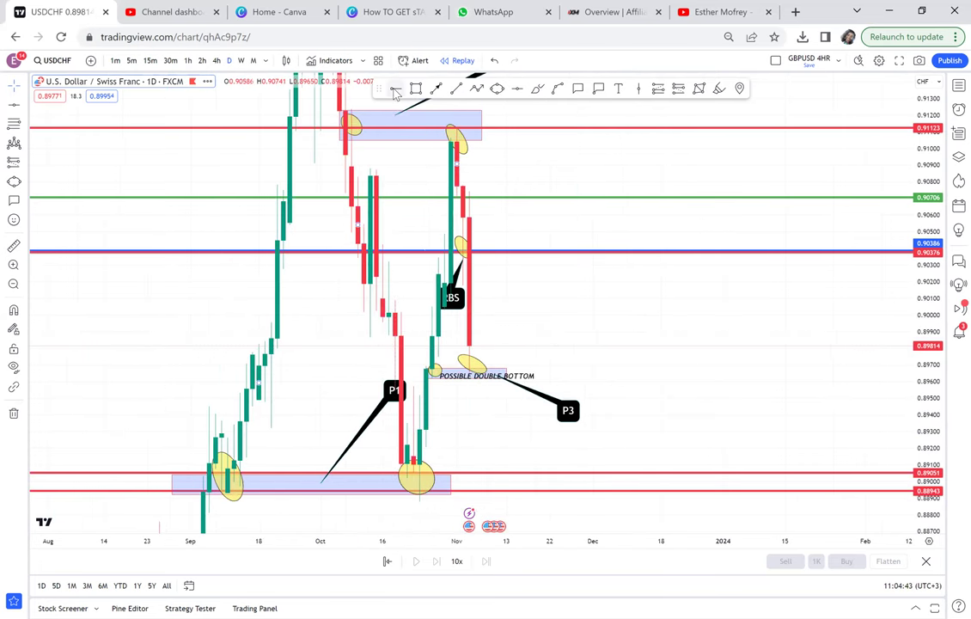
{"action": "left_click", "coordinate": [347, 169]}
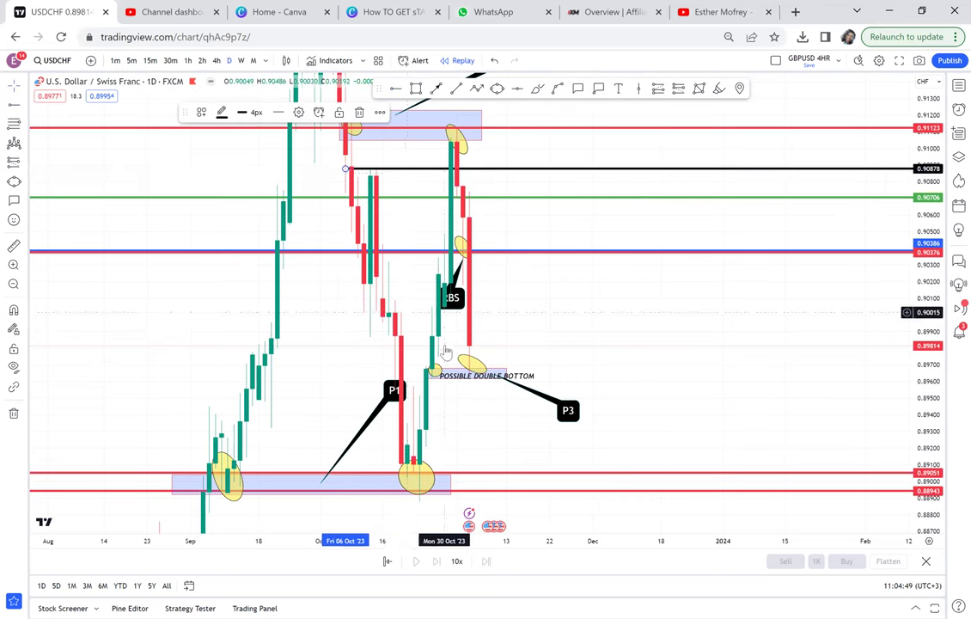
Return to the 4-hour timeframe and add a callout reading CRB that points to the ellipse around the latest candles
{"action": "left_click", "coordinate": [217, 62]}
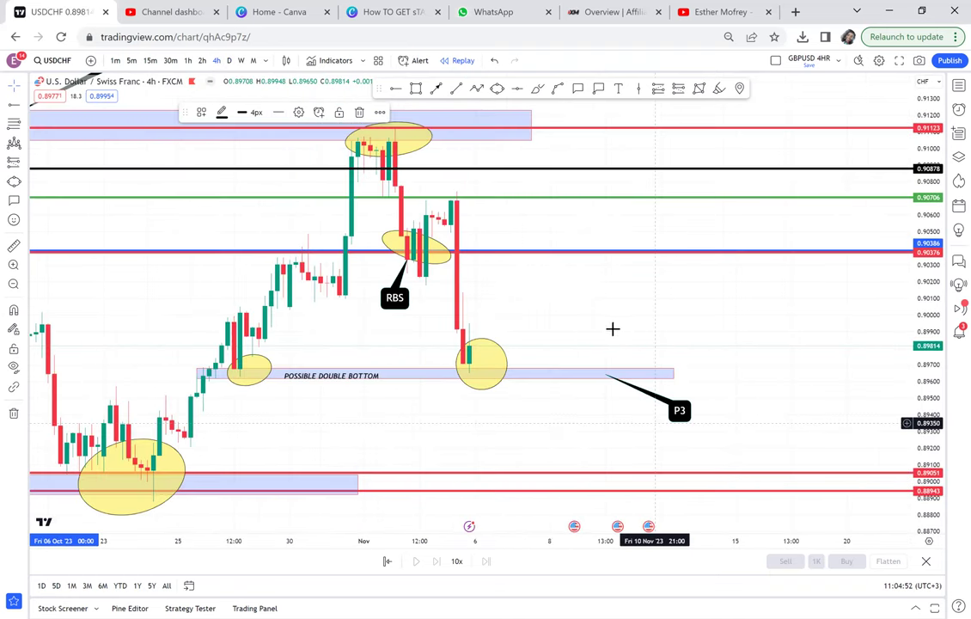
{"action": "left_click_drag", "start_coordinate": [636, 321], "coordinate": [755, 336]}
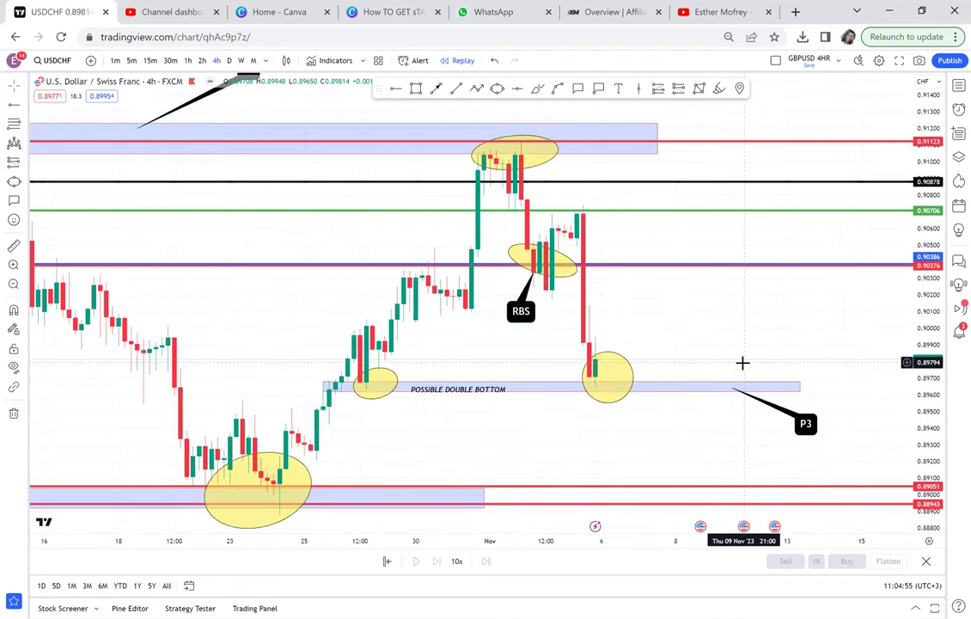
{"action": "scroll", "coordinate": [806, 362], "scroll_direction": "down", "scroll_amount": 1}
{"action": "left_click_drag", "start_coordinate": [916, 459], "coordinate": [917, 415]}
{"action": "left_click_drag", "start_coordinate": [753, 349], "coordinate": [643, 325]}
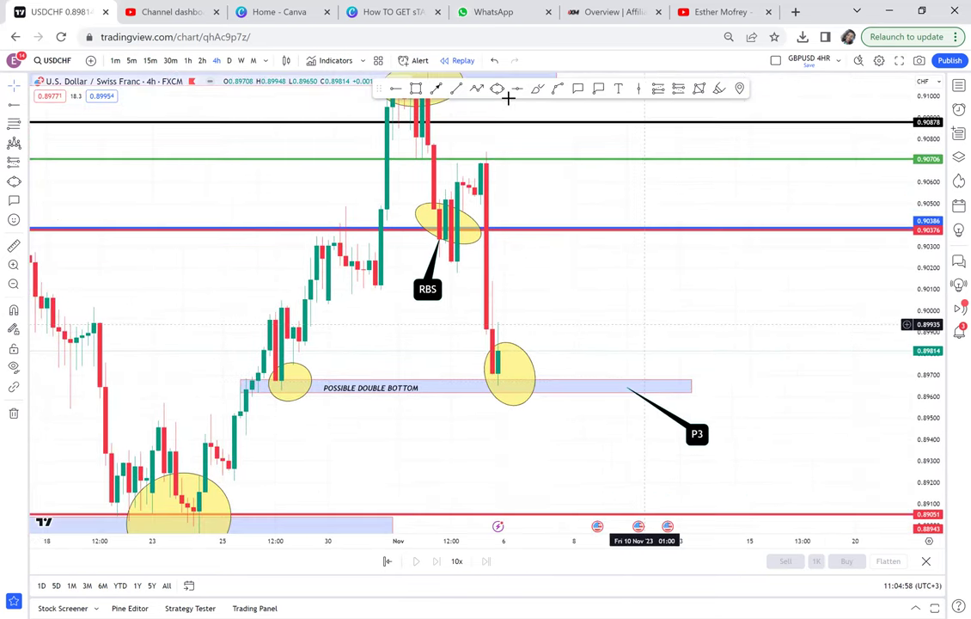
{"action": "left_click", "coordinate": [578, 88]}
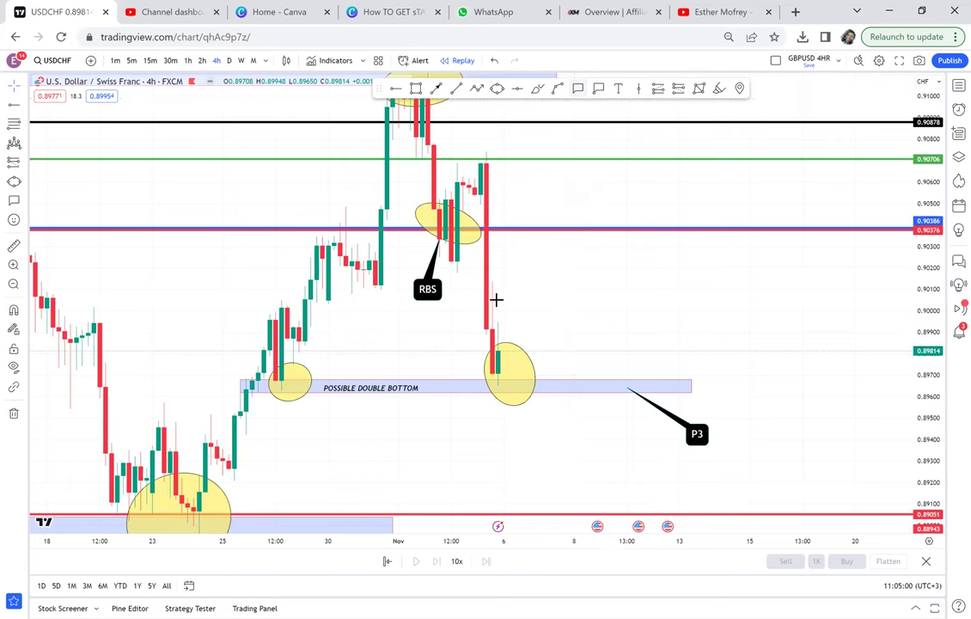
{"action": "left_click", "coordinate": [576, 330]}
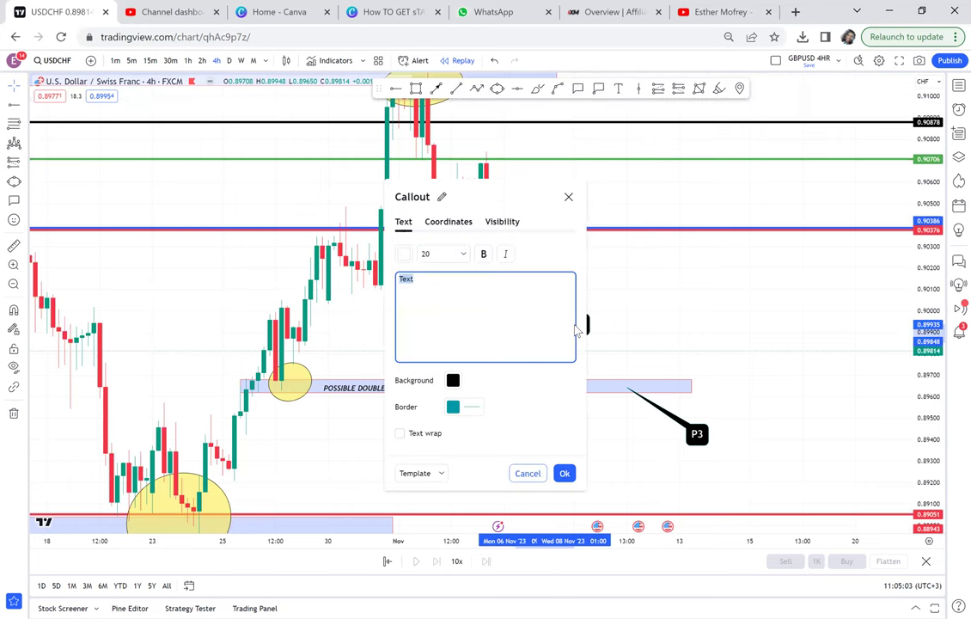
{"action": "type", "text": "CRB"}
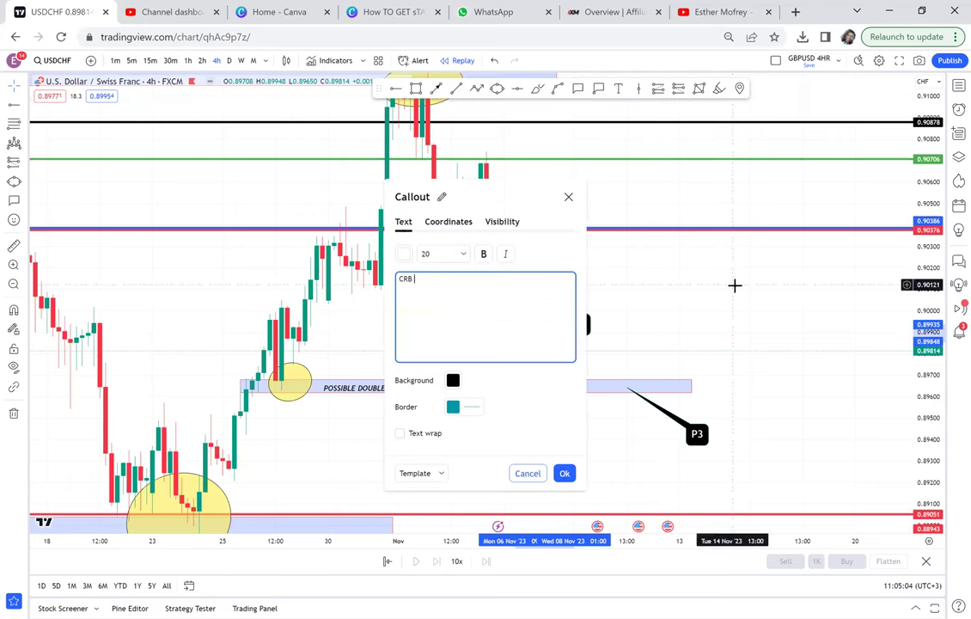
{"action": "key", "text": "Return"}
{"action": "left_click_drag", "start_coordinate": [516, 342], "coordinate": [523, 355]}
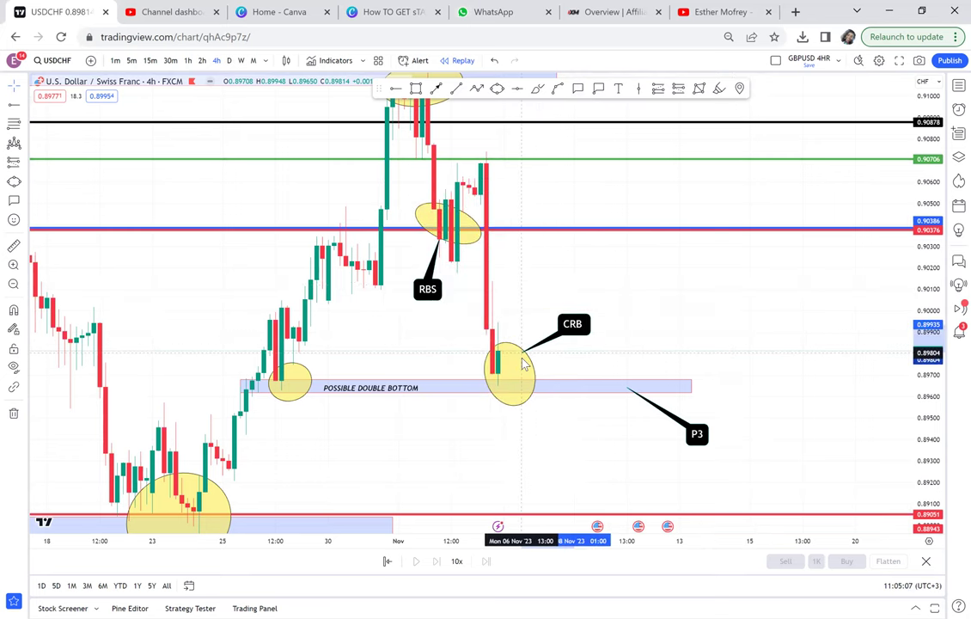
Draw a rectangle zone from about 0.8928 to 0.8921, spanning 24 October to 15 November below the P3 zone
{"action": "left_click_drag", "start_coordinate": [664, 218], "coordinate": [703, 115]}
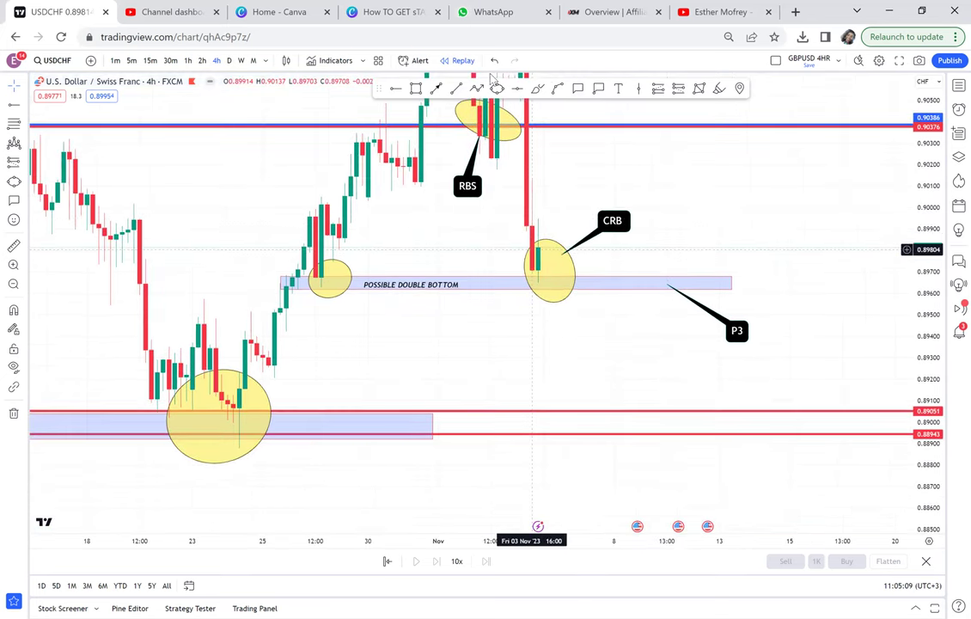
{"action": "left_click", "coordinate": [415, 89]}
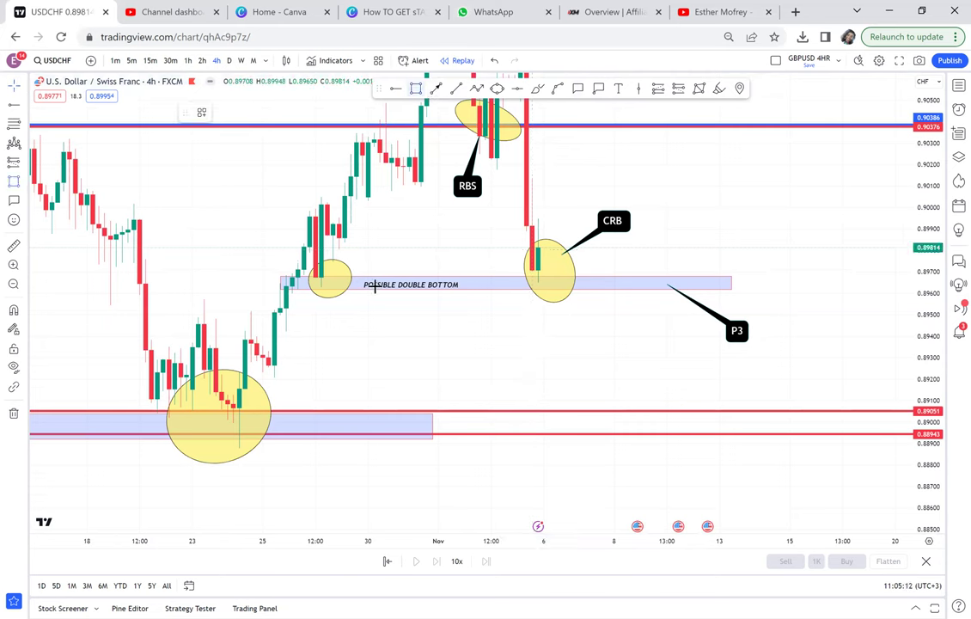
{"action": "left_click", "coordinate": [251, 363]}
{"action": "left_click", "coordinate": [679, 363]}
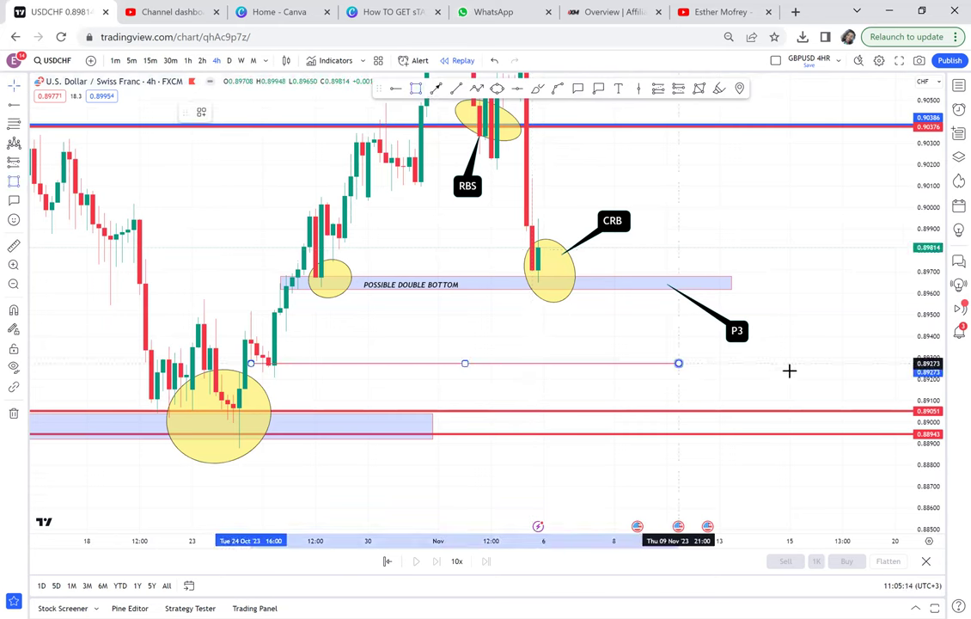
{"action": "left_click", "coordinate": [800, 376]}
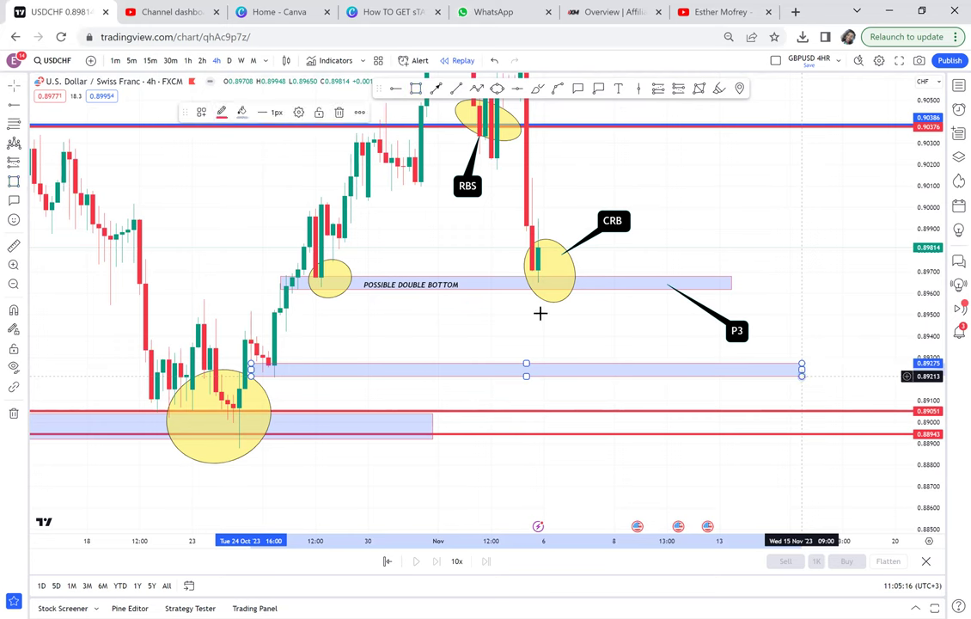
Clone the POSSIBLE DOUBLE BOTTOM label from the P3 zone and place the copy on the new zone below it
{"action": "left_click", "coordinate": [450, 281]}
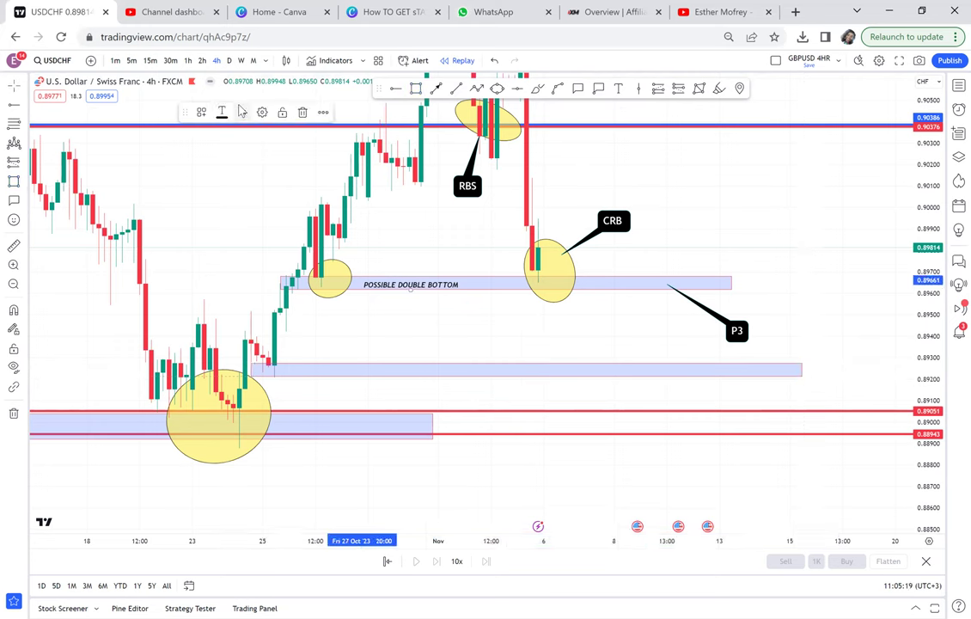
{"action": "left_click", "coordinate": [323, 114]}
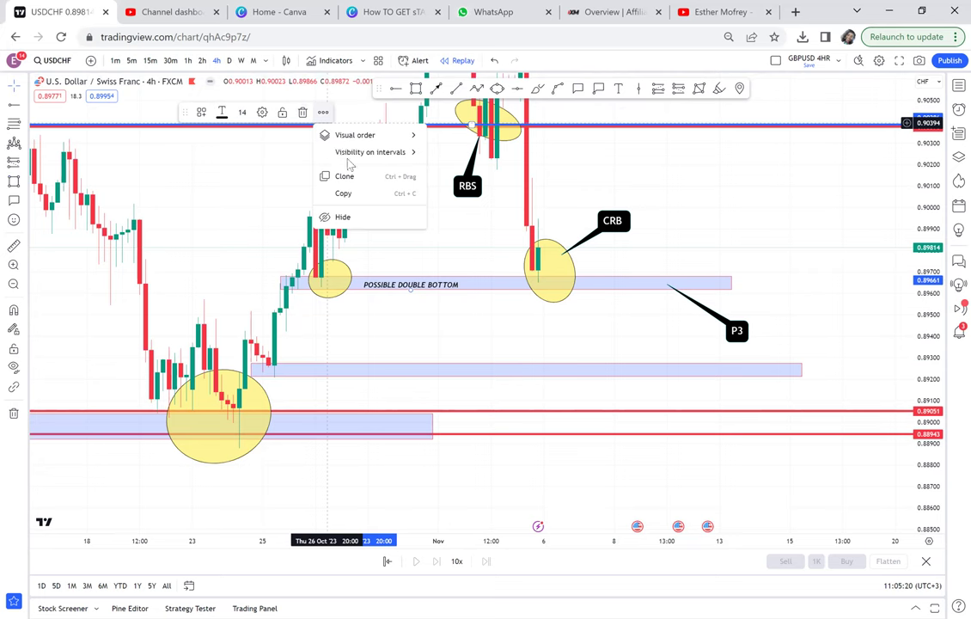
{"action": "left_click", "coordinate": [348, 176]}
{"action": "mouse_move", "coordinate": [439, 268]}
{"action": "left_mouse_down"}
{"action": "mouse_move", "coordinate": [479, 365]}
{"action": "mouse_move", "coordinate": [471, 388]}
{"action": "left_mouse_up"}
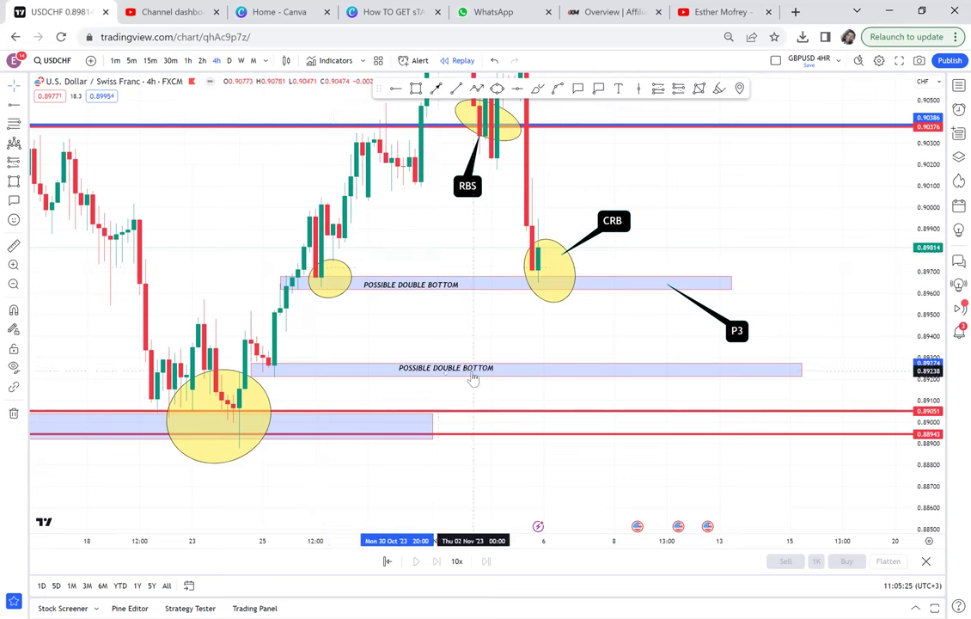
Draw an ellipse around the candle lows at the start of the lower double-bottom zone, near 25 October
{"action": "left_click", "coordinate": [498, 89]}
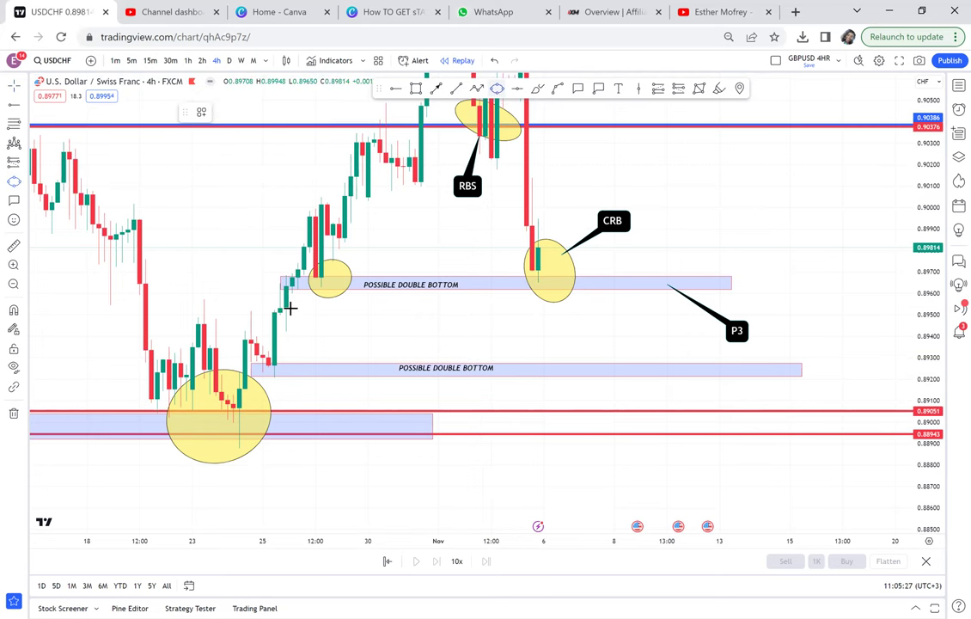
{"action": "left_click", "coordinate": [257, 375]}
{"action": "left_click", "coordinate": [292, 364]}
{"action": "left_click", "coordinate": [303, 379]}
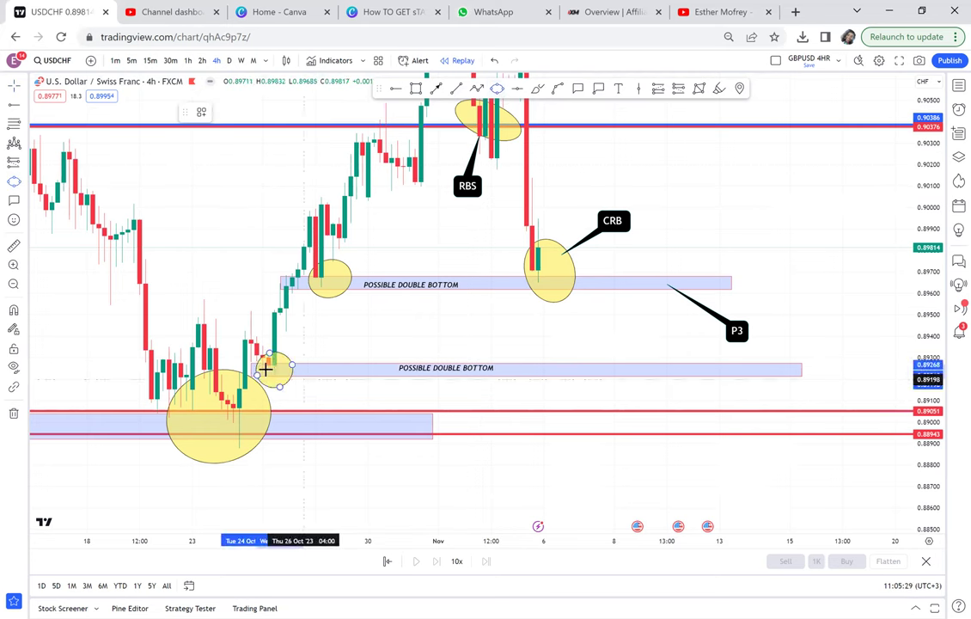
Measure the distance from the latest 4-hour close down to the upper edge of the lower double-bottom zone
{"action": "left_click", "coordinate": [11, 245]}
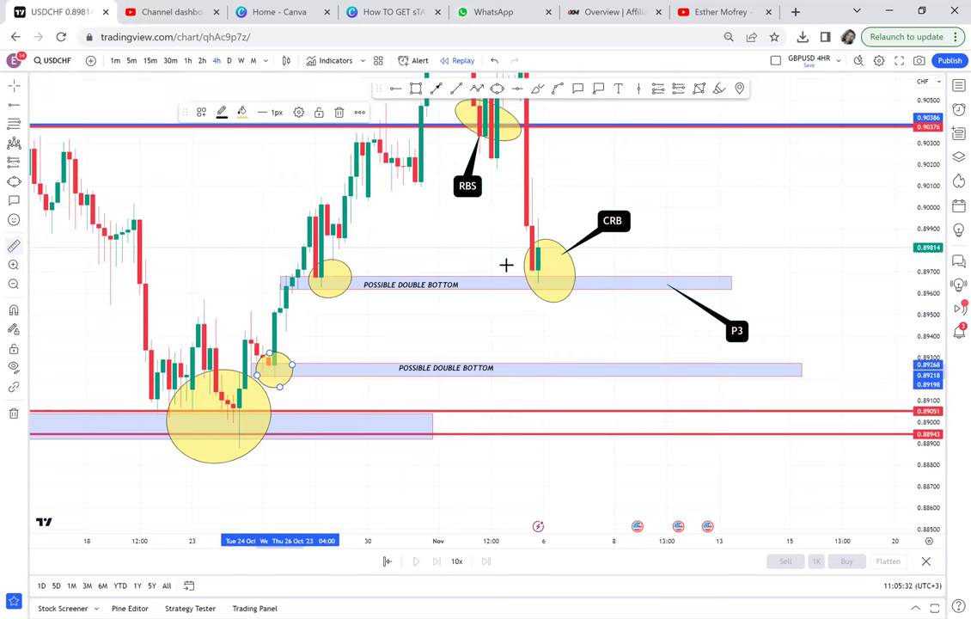
{"action": "left_click", "coordinate": [550, 248]}
{"action": "left_click", "coordinate": [566, 362]}
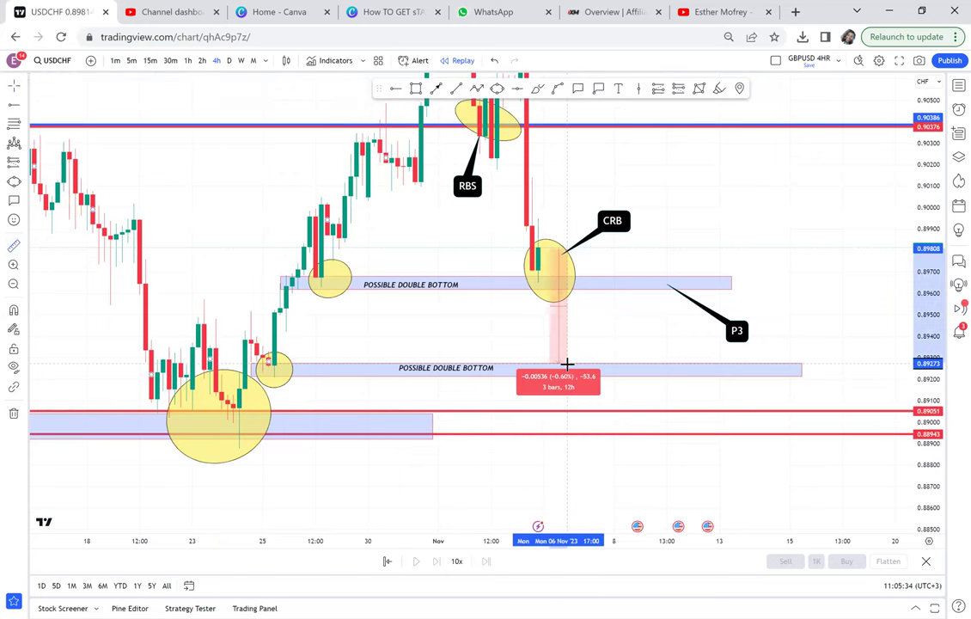
{"action": "left_click", "coordinate": [594, 357]}
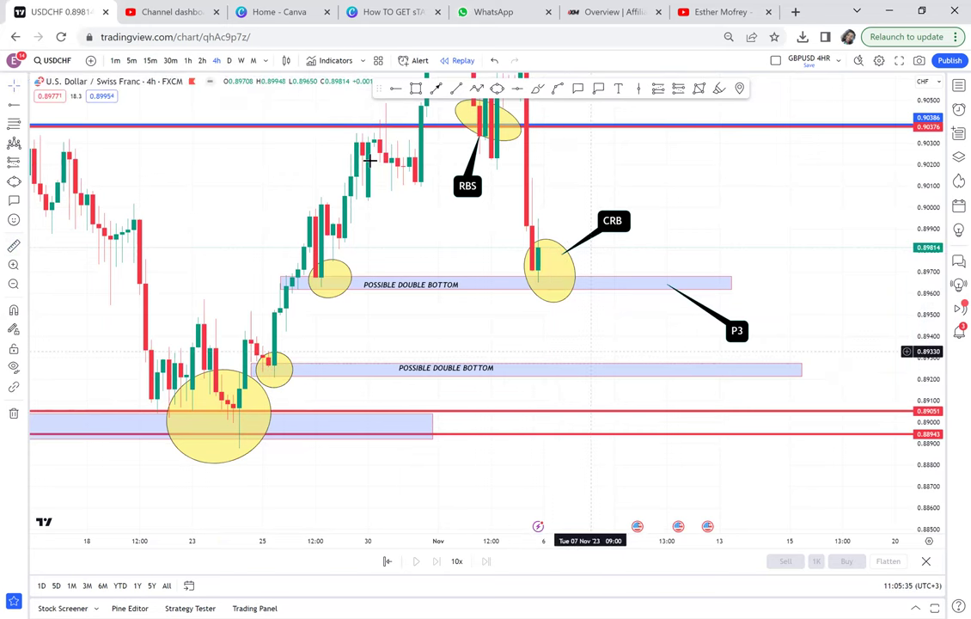
Check the marked zones on the daily timeframe, then review the 4-hour chart from the P2 zone down to the lower double-bottom zone
{"action": "left_click", "coordinate": [229, 60]}
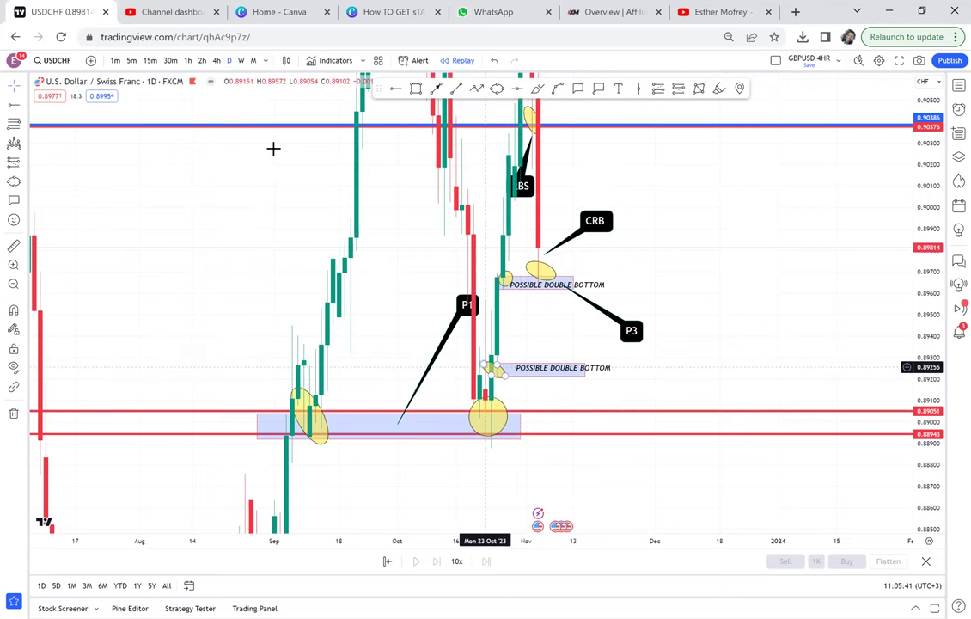
{"action": "left_click", "coordinate": [217, 61]}
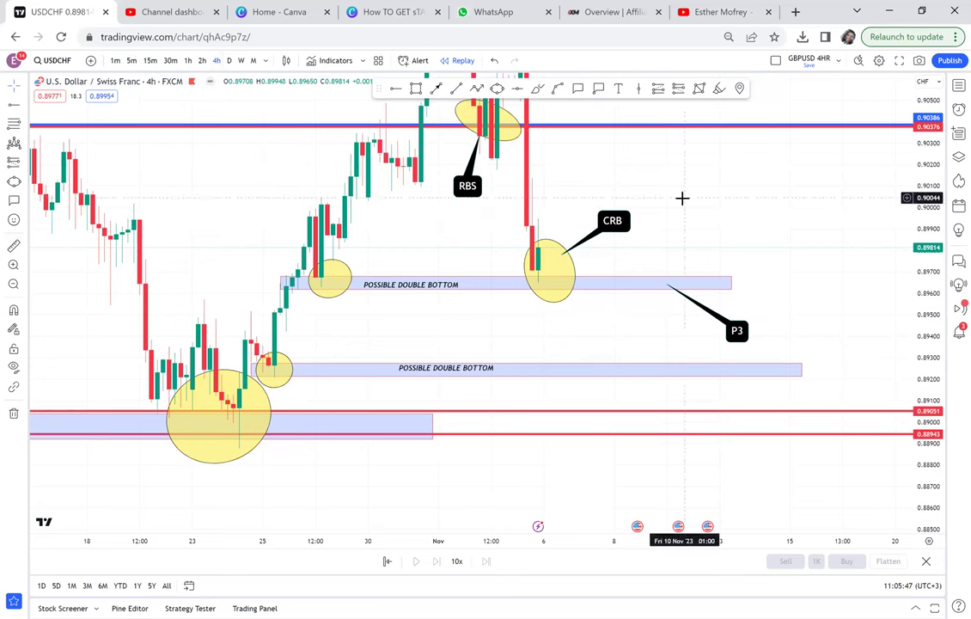
{"action": "left_click_drag", "start_coordinate": [673, 321], "coordinate": [666, 430]}
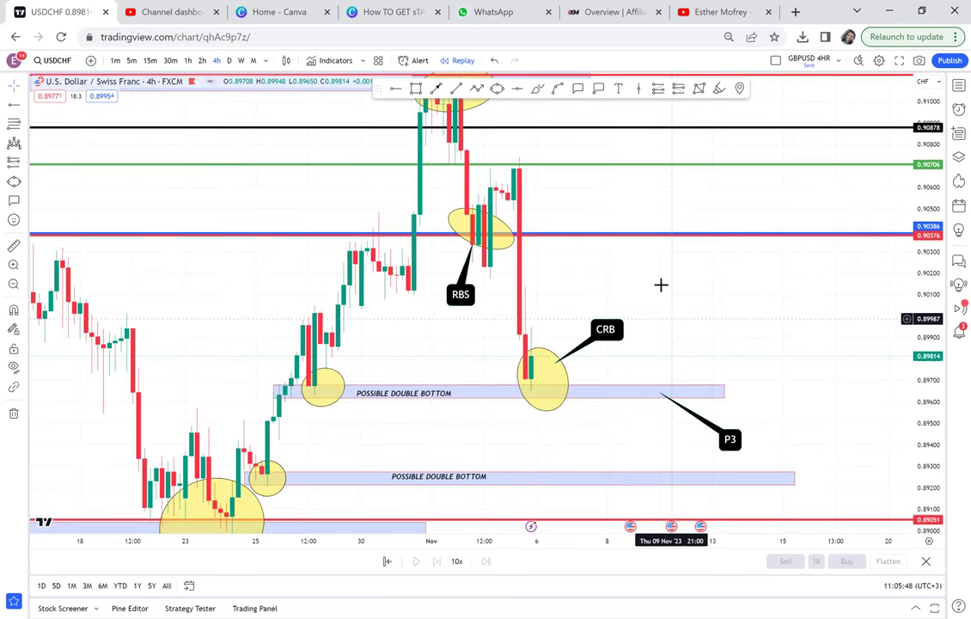
{"action": "scroll", "coordinate": [661, 284], "scroll_direction": "down", "scroll_amount": 2}
{"action": "left_click_drag", "start_coordinate": [929, 169], "coordinate": [926, 279]}
{"action": "left_click_drag", "start_coordinate": [771, 255], "coordinate": [723, 294]}
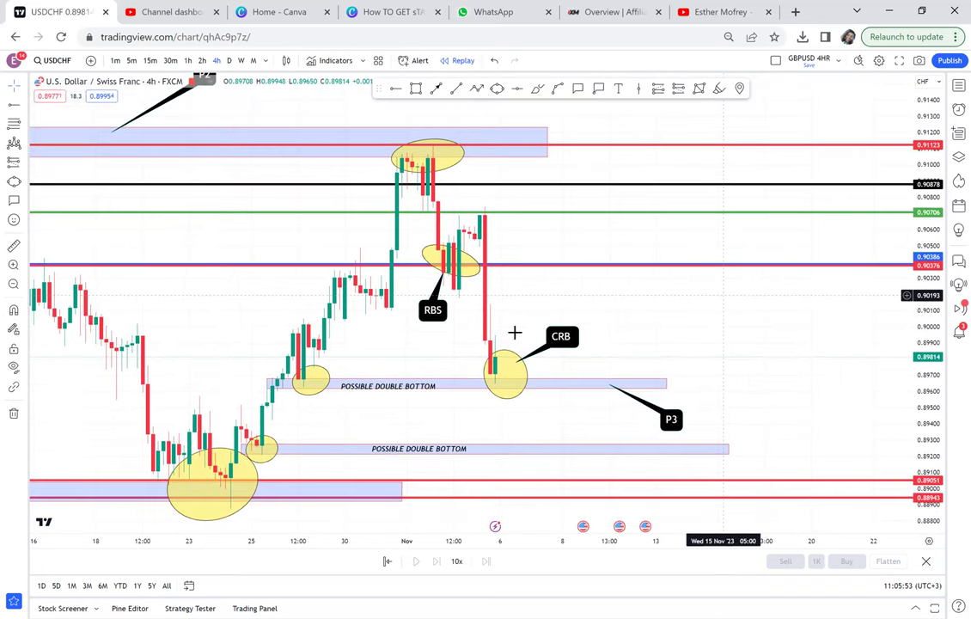
{"action": "left_click", "coordinate": [514, 450]}
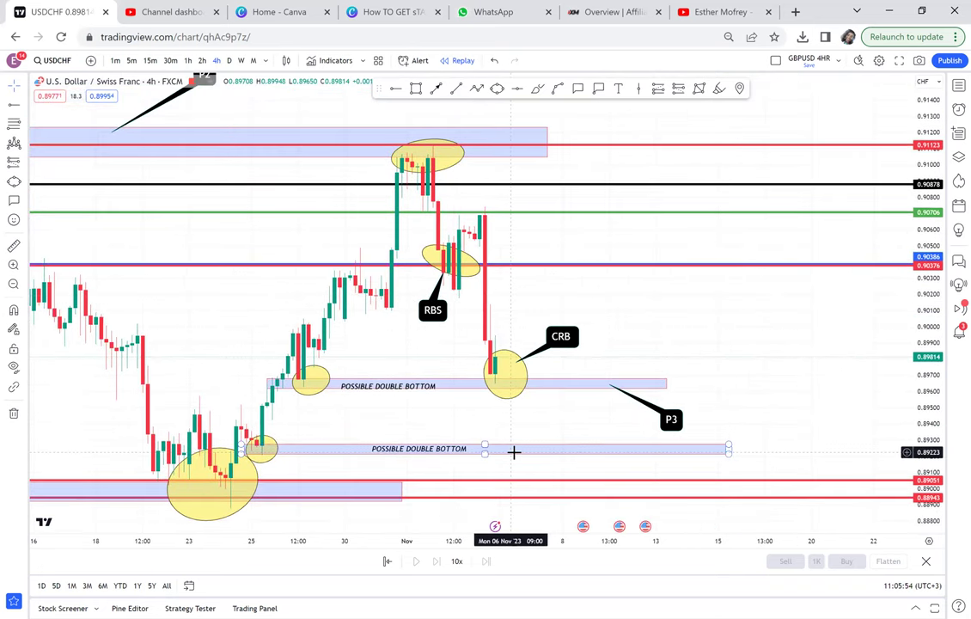
{"action": "left_click", "coordinate": [515, 452]}
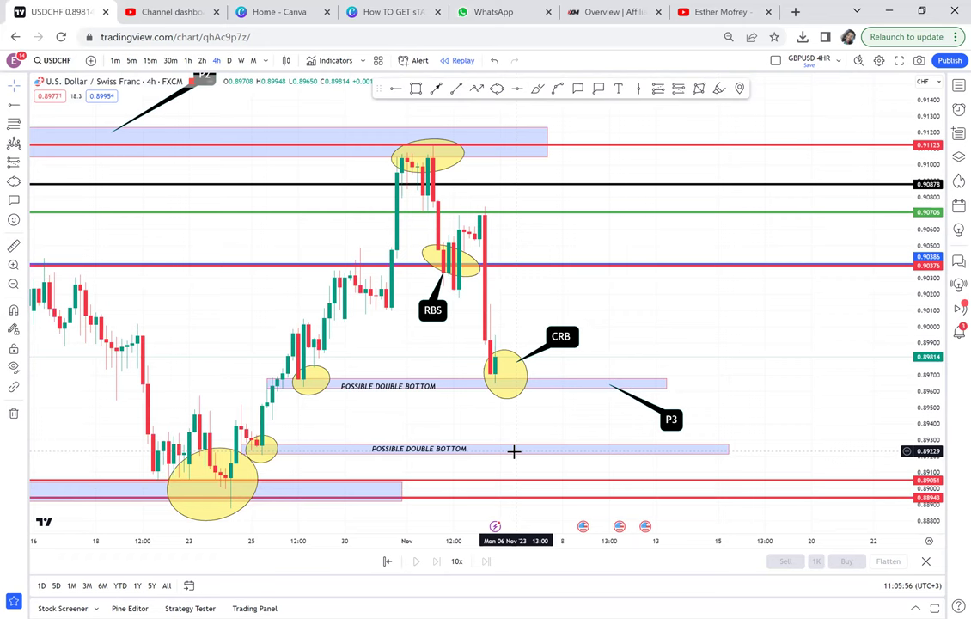